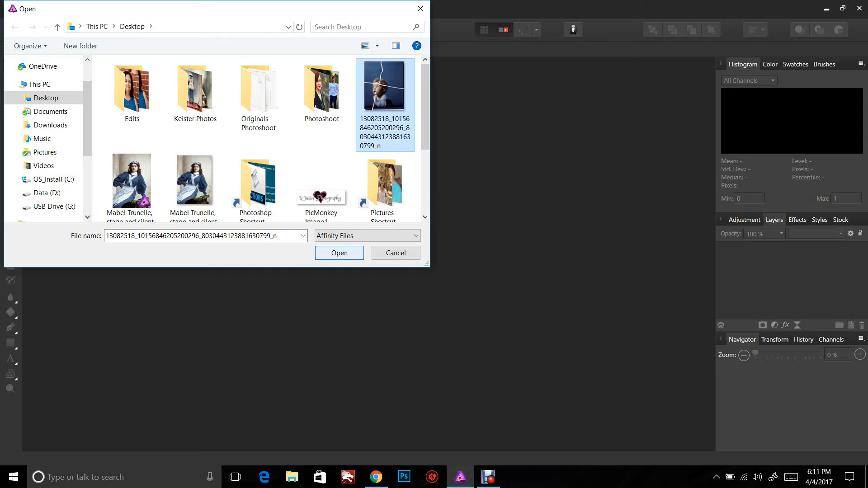
Step: Open the torn portrait photo and delete its white tear lines using a contiguous flood selection at 20% tolerance, leaving nothing selected
key("Return")
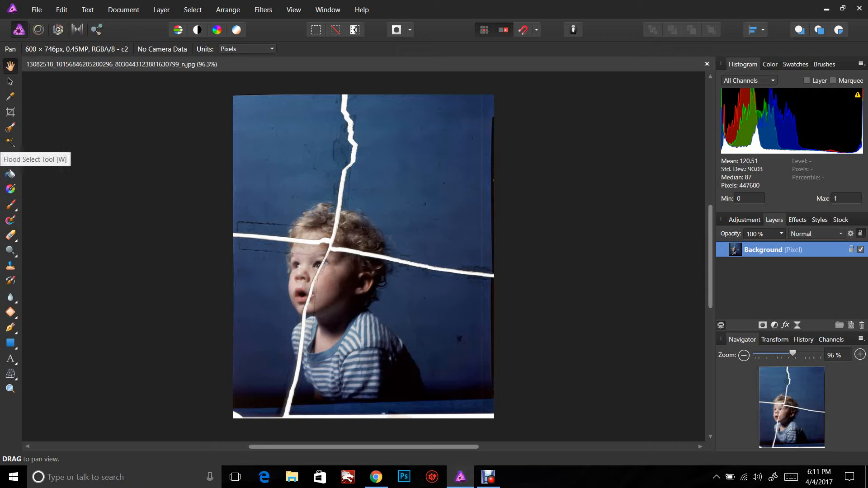
left_click(10, 142)
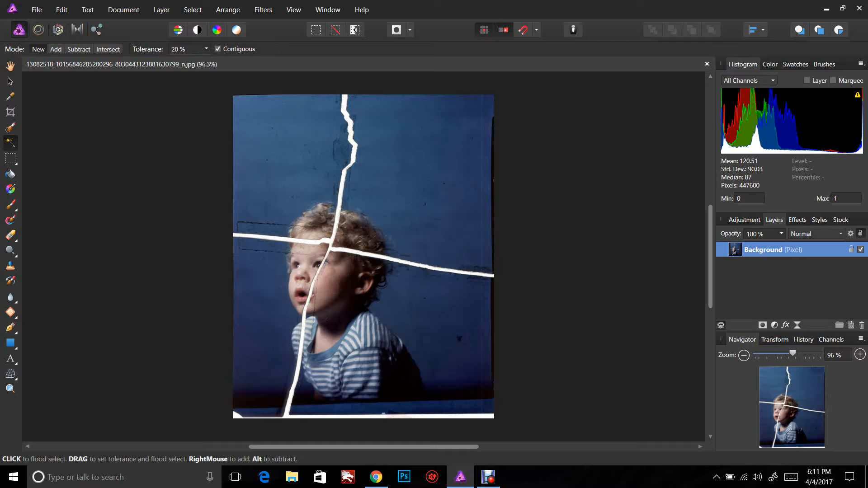
left_click(309, 323)
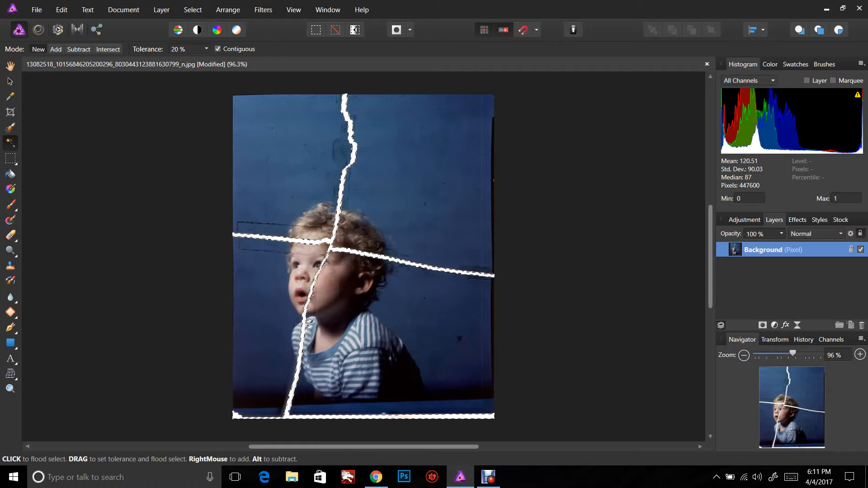
key("Delete")
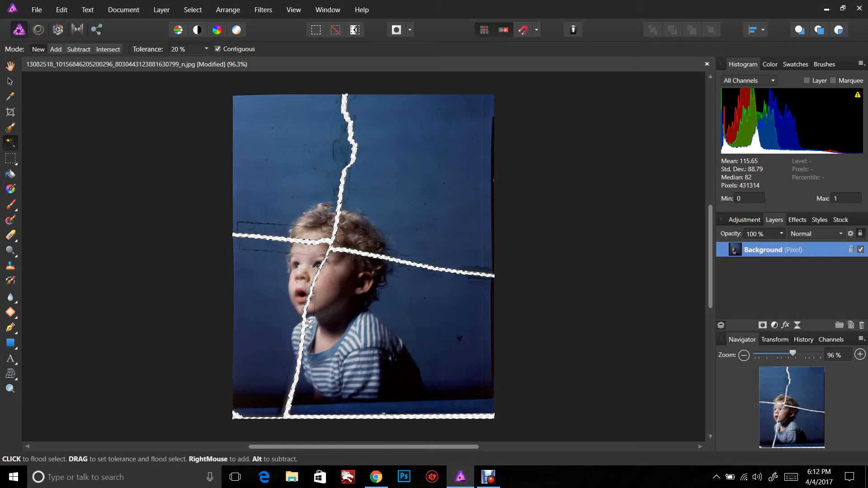
left_click(193, 10)
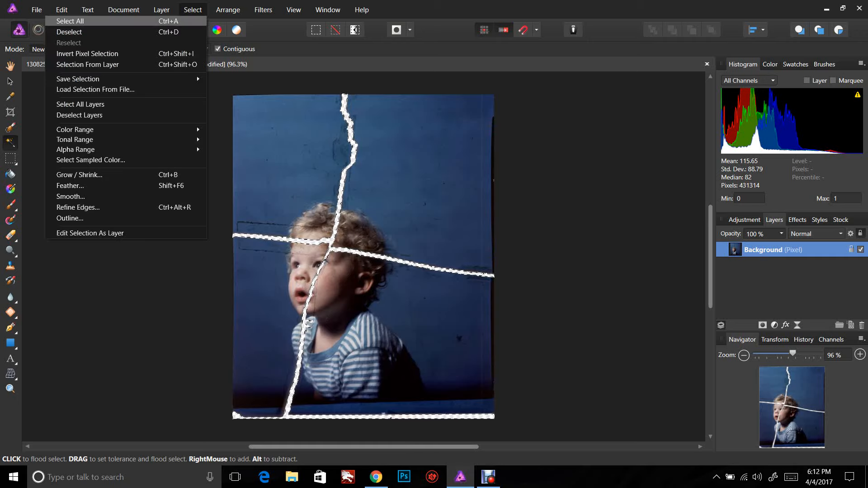
left_click(79, 31)
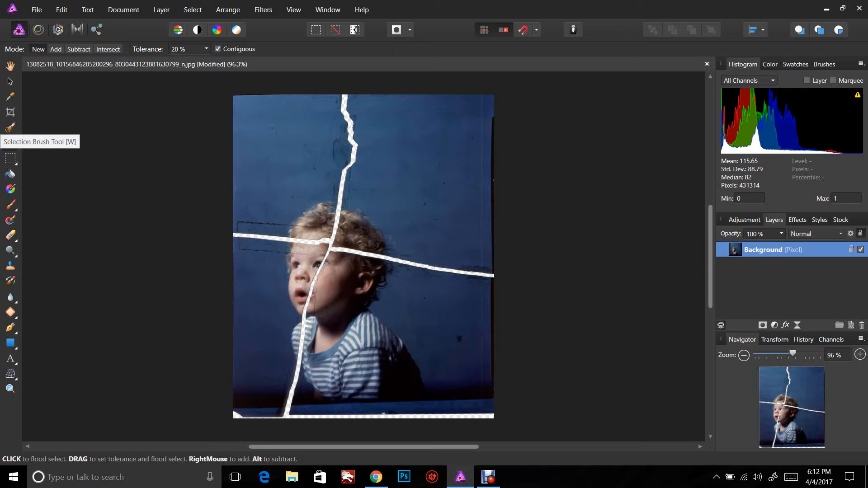
Step: Select the upper-left torn piece of the photo with a 29 px Selection Brush, adding and subtracting areas along its edges
left_click(11, 127)
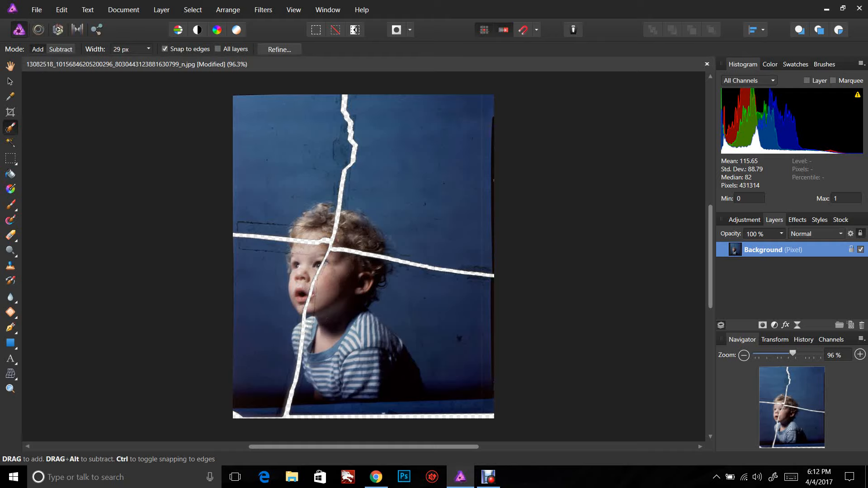
left_click_drag(239, 132, 240, 179)
mouse_move(241, 215)
left_mouse_down()
mouse_move(242, 228)
mouse_move(296, 221)
mouse_move(332, 178)
left_mouse_up()
mouse_move(335, 145)
left_mouse_down()
mouse_move(335, 101)
mouse_move(301, 102)
mouse_move(266, 135)
left_mouse_up()
key("alt")
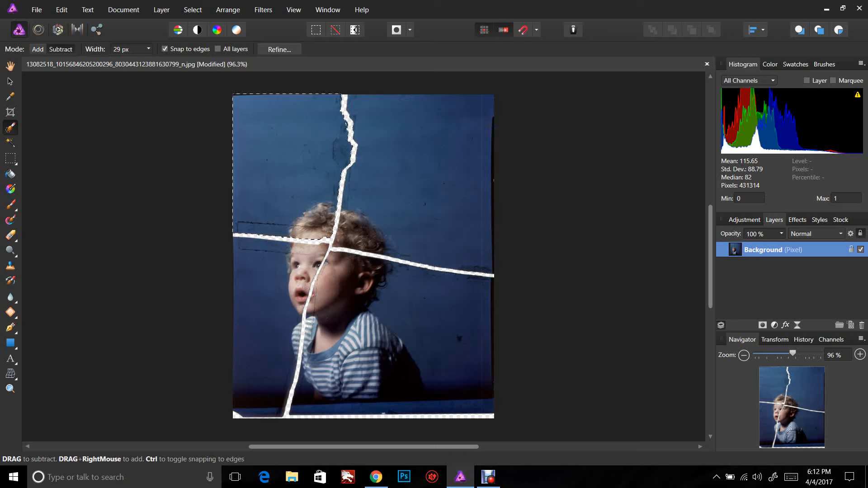
left_click(37, 49)
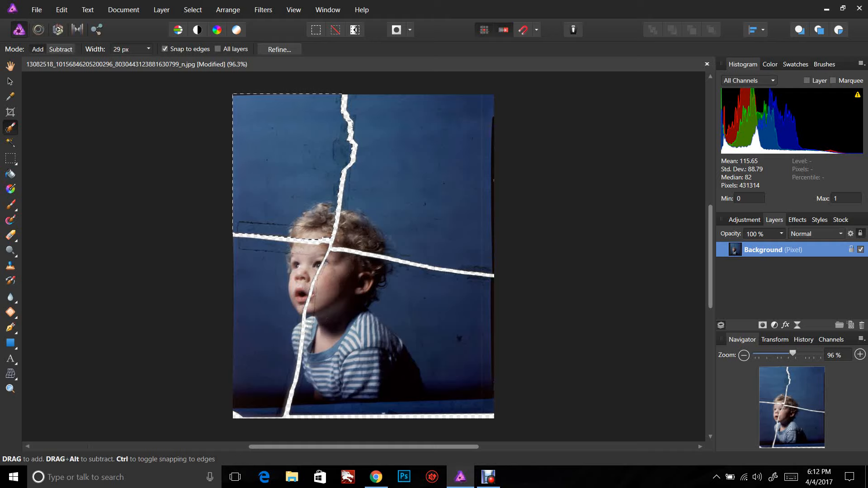
left_click(61, 49)
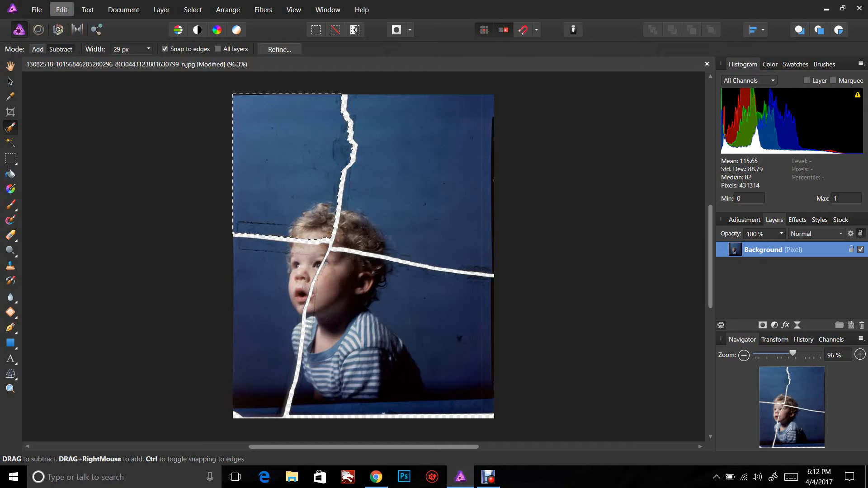
Step: Copy the selected upper-left piece and paste it as a new pixel layer
key("alt+e")
key("Down")
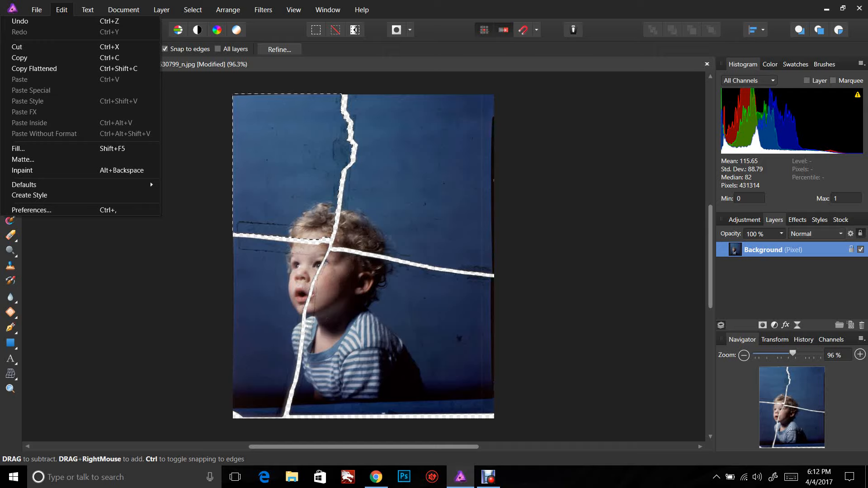
key("Down")
key("Down")
key("Return")
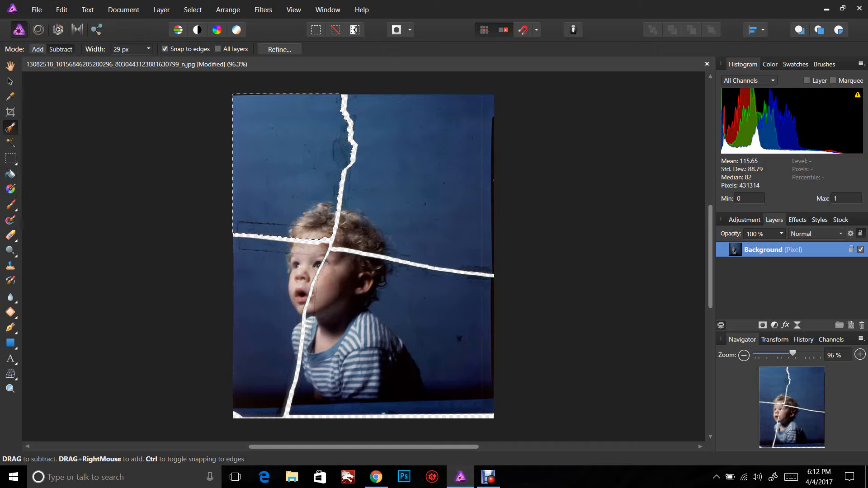
key("alt+e")
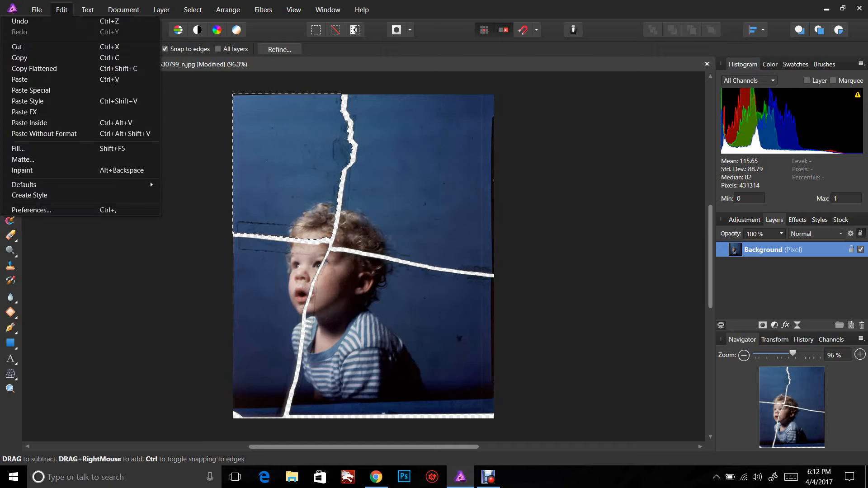
key("Return")
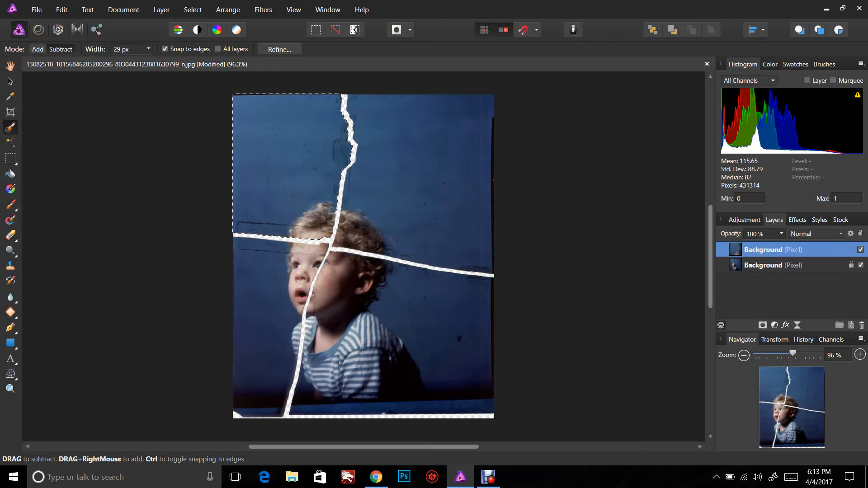
Step: Check the pasted piece on its own by hiding the original photo layer, and restore both layers' visibility
left_click(860, 249)
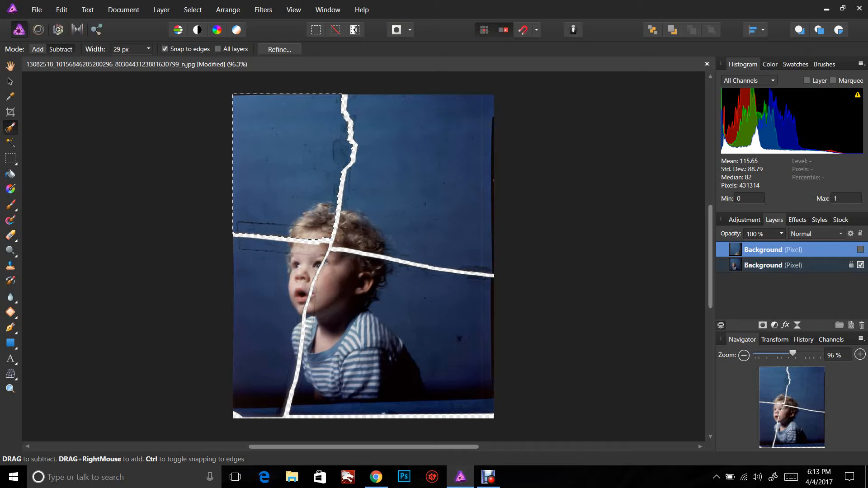
left_click(861, 265)
left_click(861, 249)
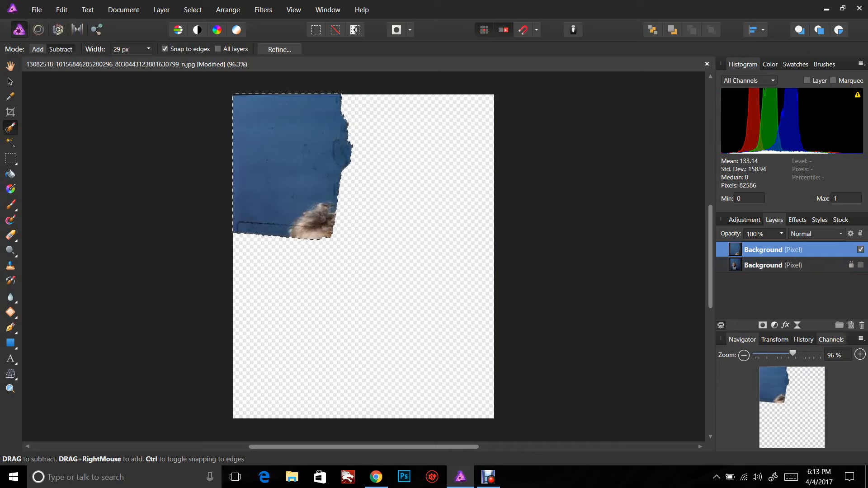
left_click(861, 265)
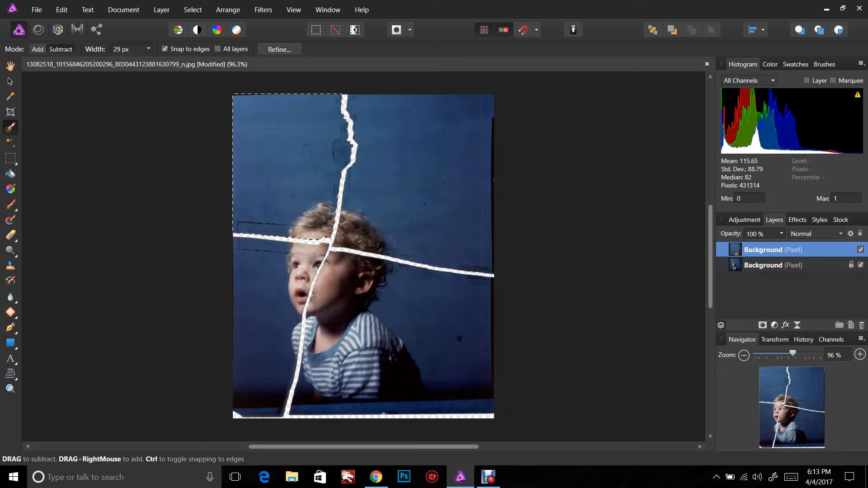
Step: Clear the current selection and brush-select the upper-right torn piece of the photo, subtracting spill-over at the tear
left_click(193, 10)
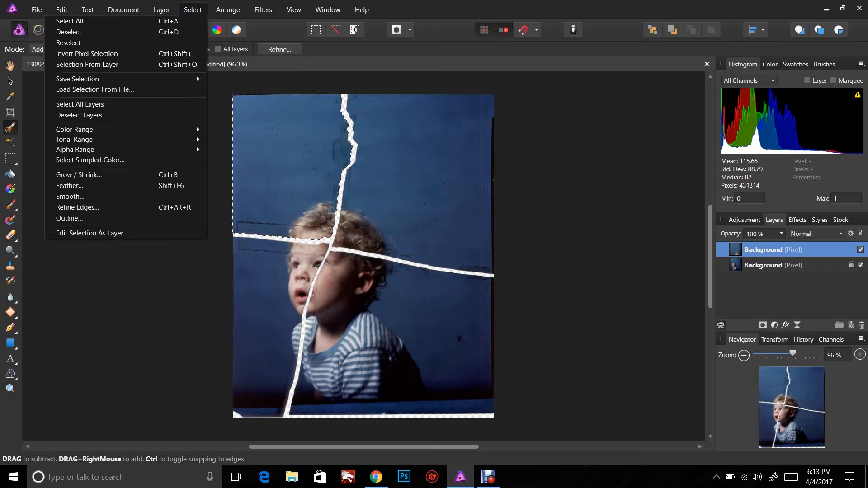
left_click(68, 31)
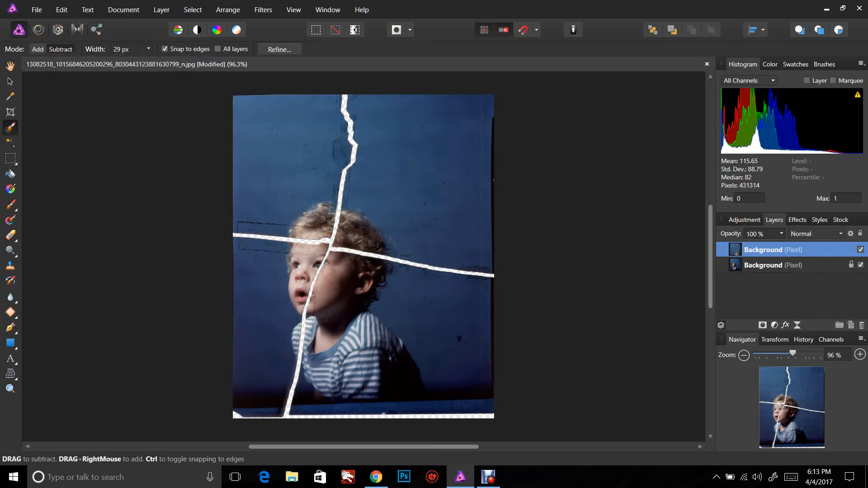
left_click(38, 50)
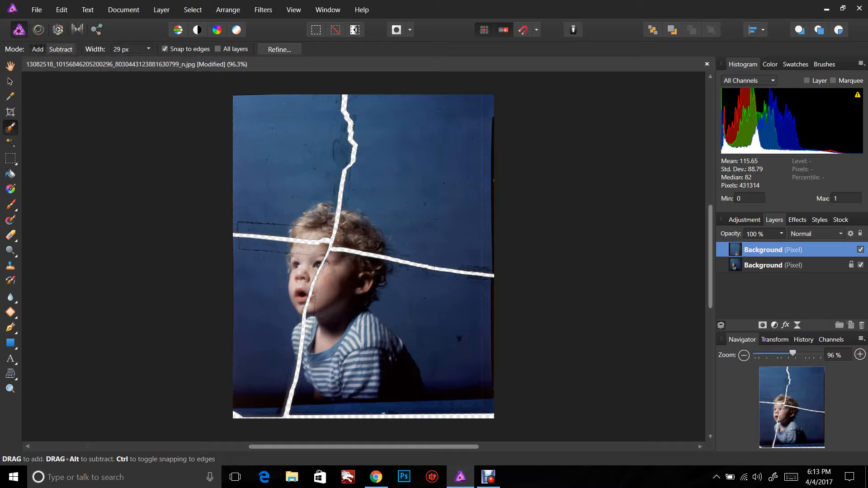
left_click_drag(357, 99, 364, 120)
mouse_move(437, 164)
left_mouse_down()
mouse_move(470, 119)
mouse_move(483, 125)
mouse_move(488, 244)
mouse_move(348, 246)
mouse_move(338, 241)
mouse_move(348, 195)
left_mouse_up()
left_click(61, 49)
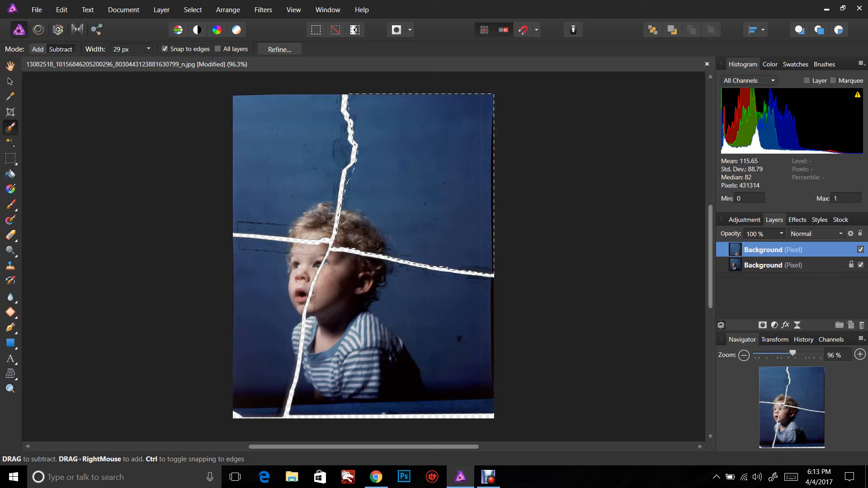
left_click(38, 50)
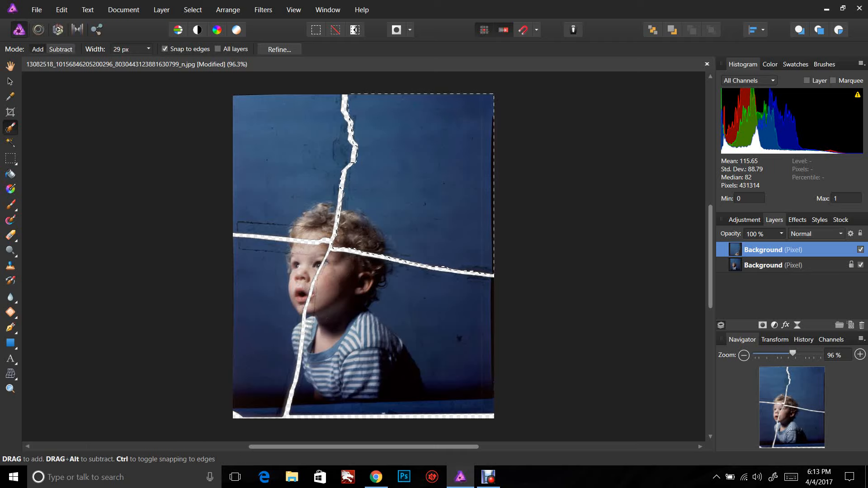
Step: Reduce the Selection Brush width to 12 px and refine the upper-right piece's selection along the tear lines
left_click(148, 48)
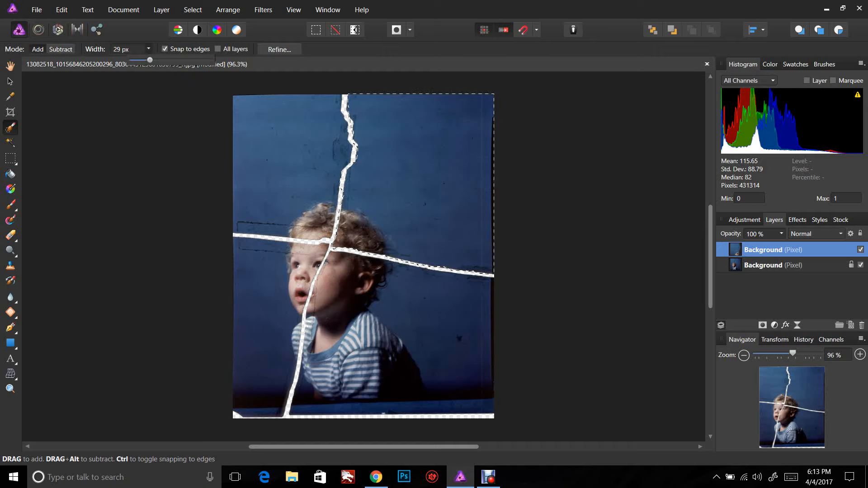
left_click_drag(149, 60, 138, 60)
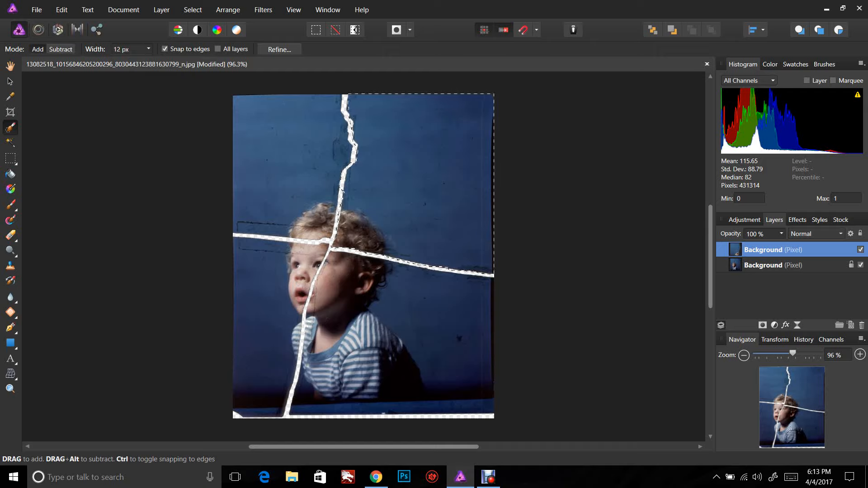
key("ctrl+plus")
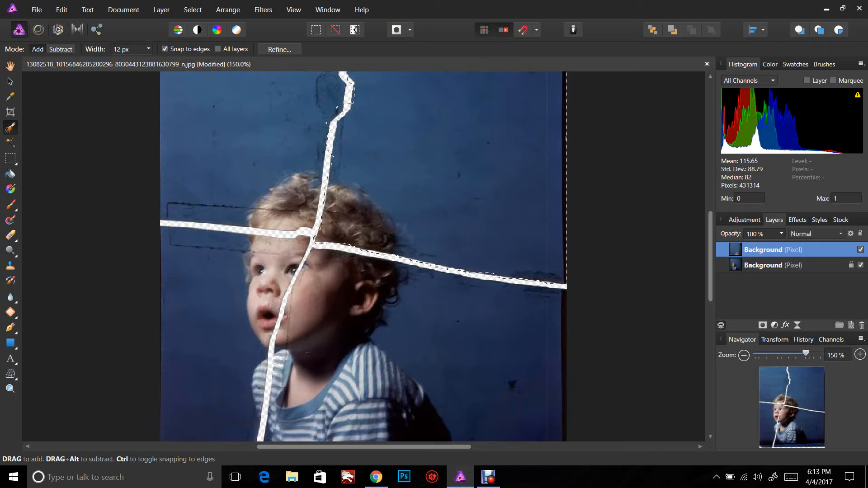
key("alt")
key("alt")
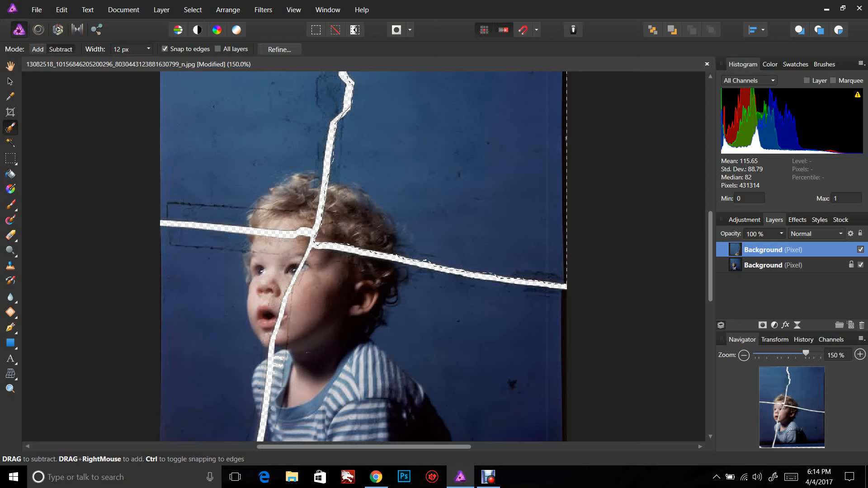
scroll(362, 256, "up", 3)
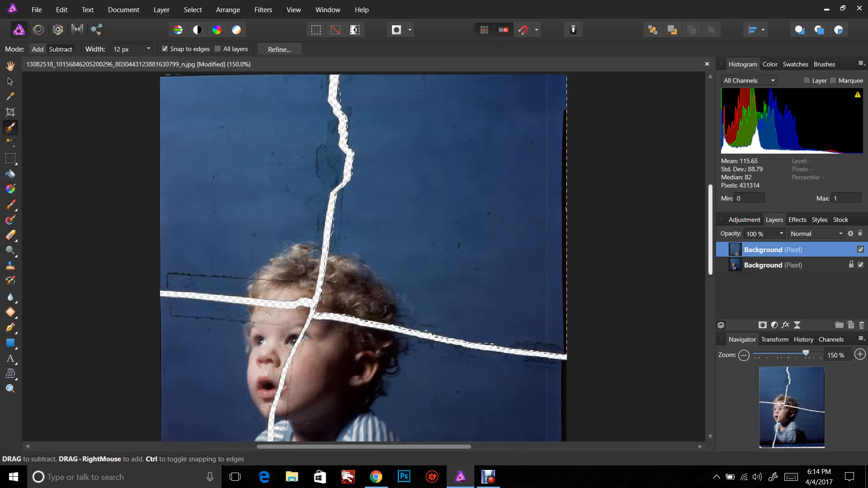
scroll(364, 258, "up", 2)
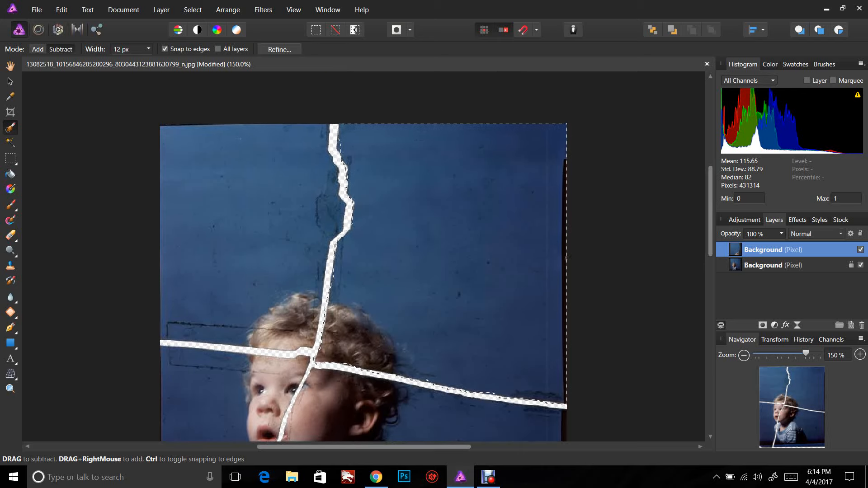
left_click(38, 49)
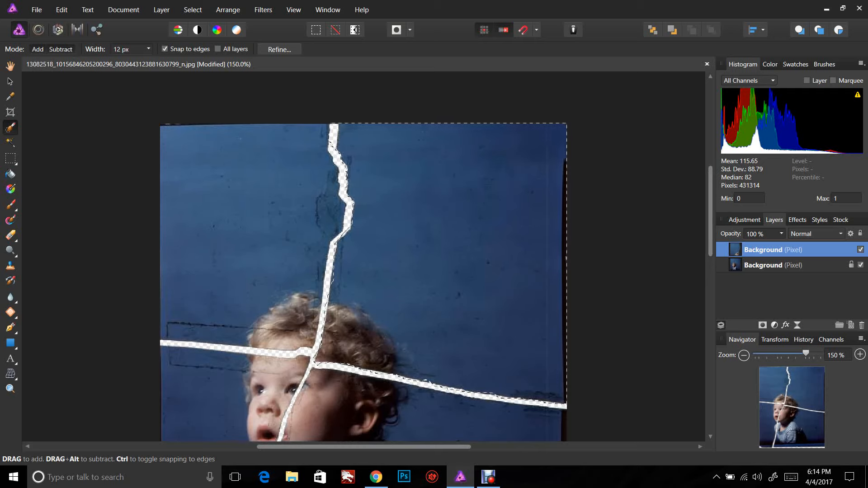
left_click(60, 49)
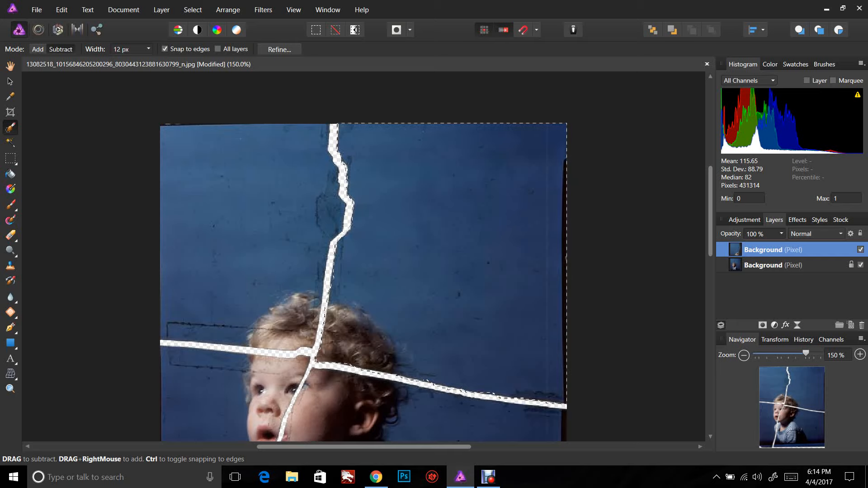
Step: Copy the upper-right selection from the active layer and paste it as another pixel layer
left_click(62, 10)
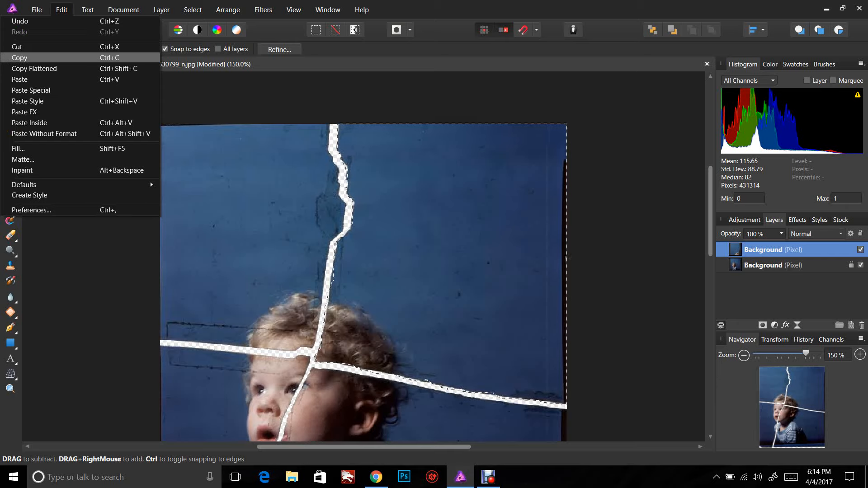
left_click(19, 57)
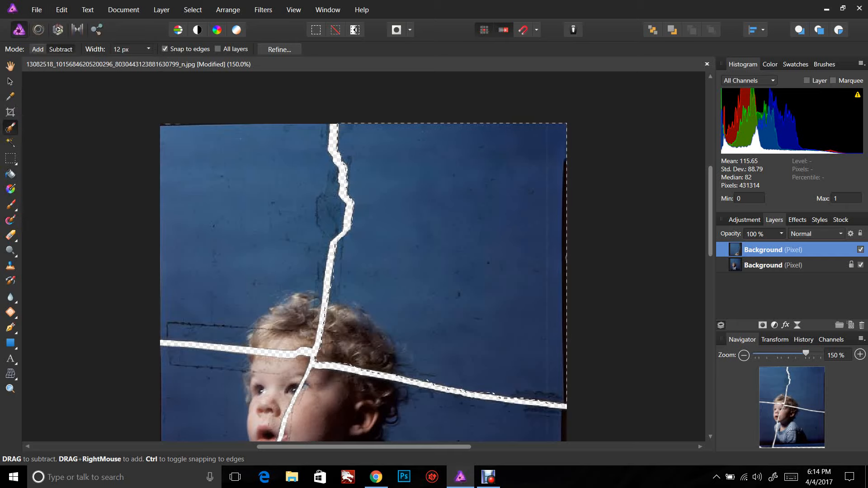
left_click(61, 10)
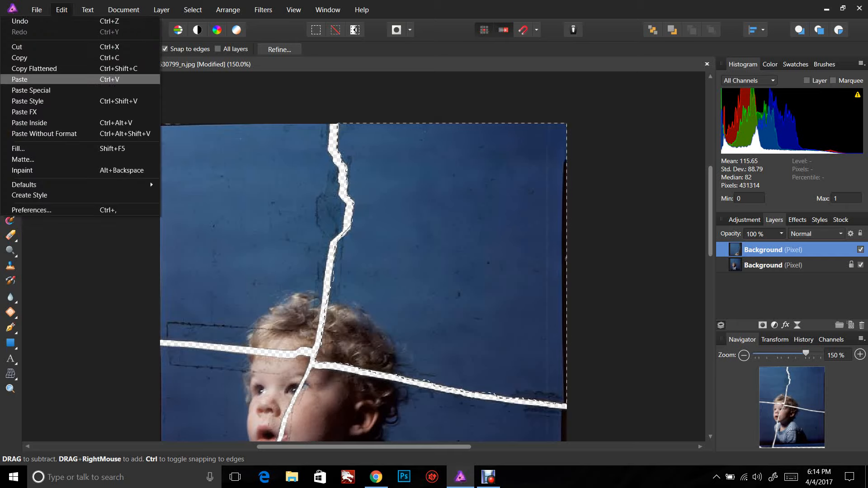
left_click(20, 79)
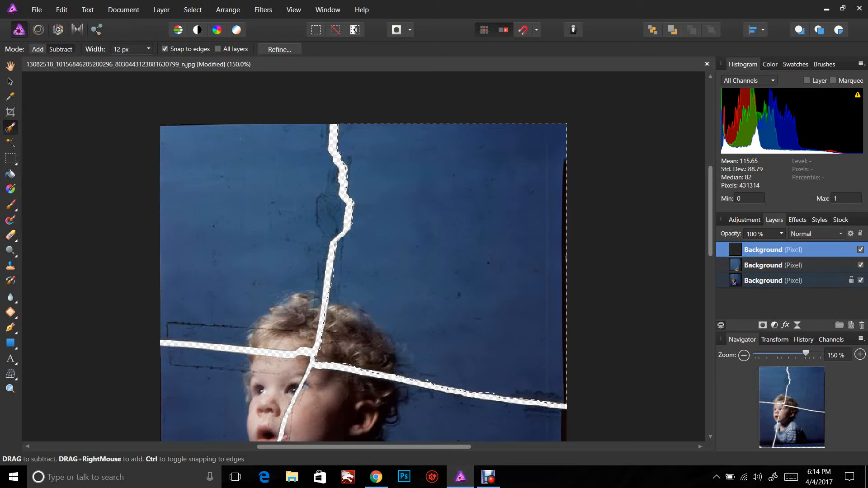
Step: Check the newly pasted top layer on its own by hiding the two layers beneath it, and restore their visibility
left_click(773, 281)
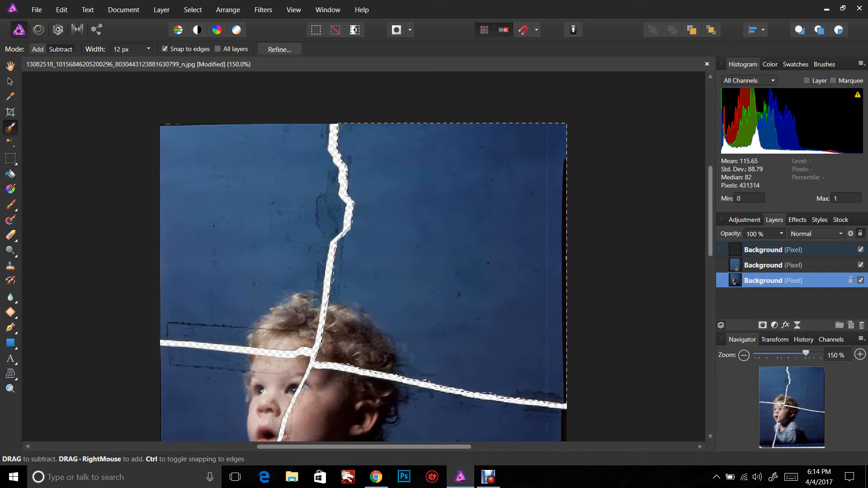
left_click(773, 250)
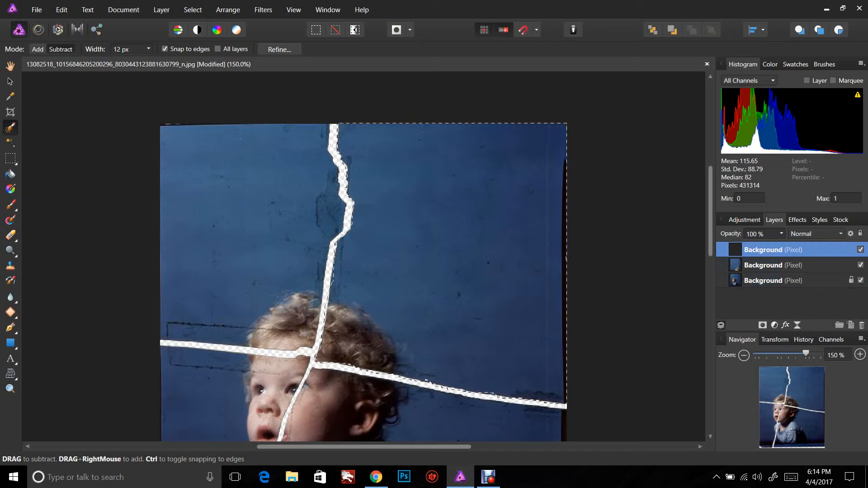
left_click(861, 265)
left_click(856, 281)
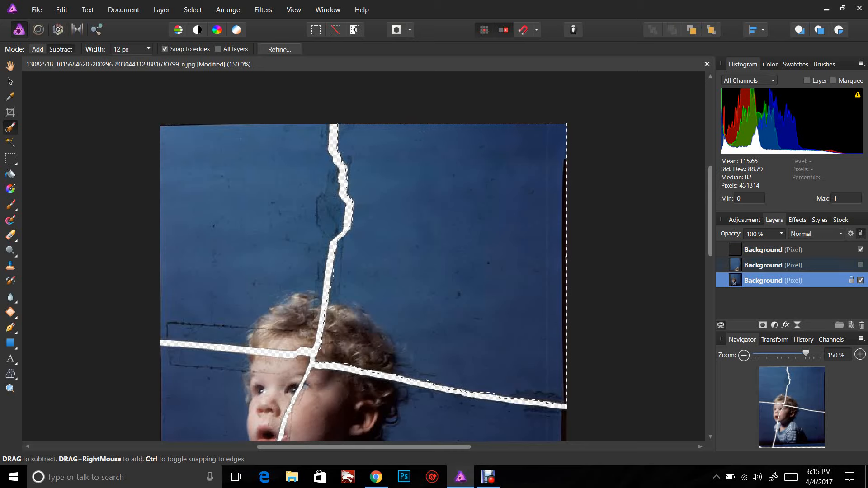
left_click(861, 281)
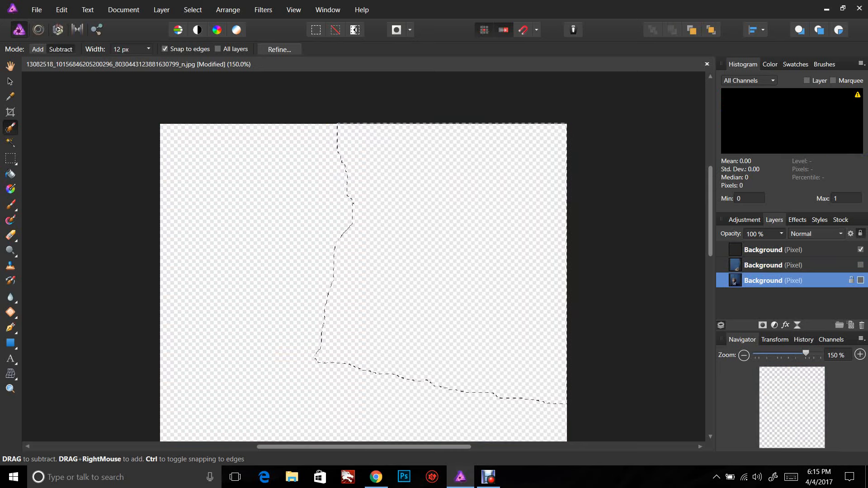
left_click(861, 281)
left_click(861, 265)
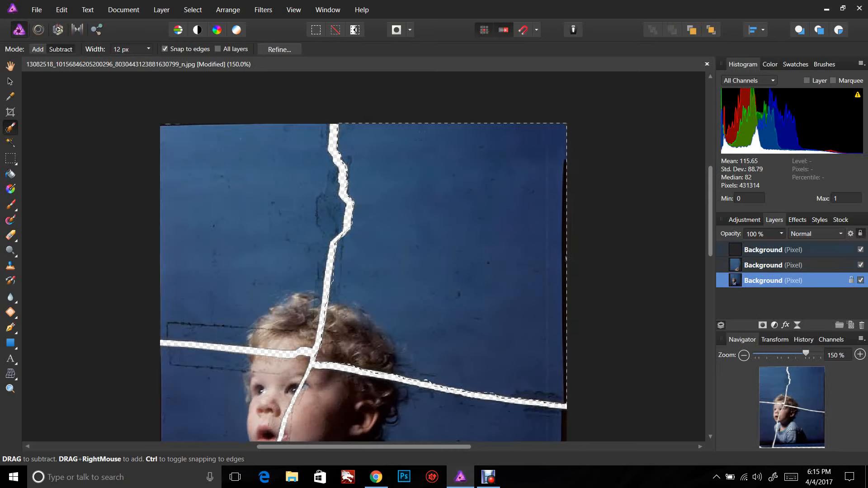
Step: Delete the empty pasted layer at the top of the layer stack
left_click(765, 250)
left_click(764, 250)
left_click_drag(764, 250, 862, 325)
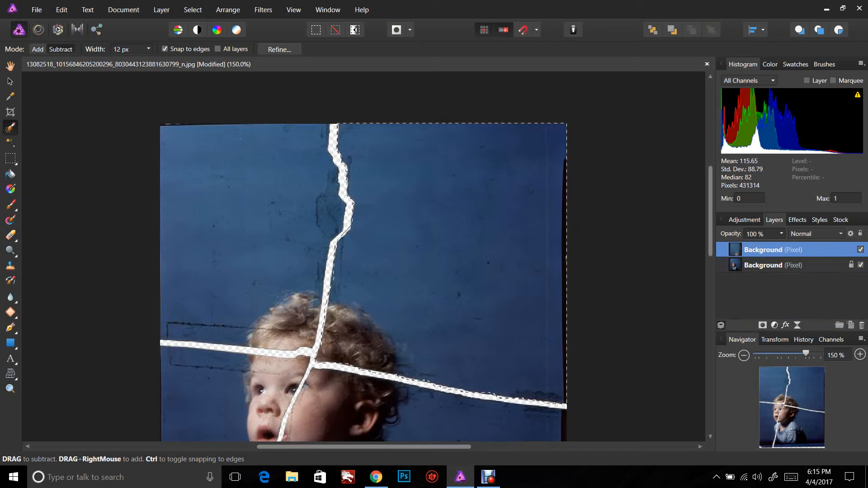
Step: Copy the selected upper-right piece from the original photo layer and paste it as a new pixel layer
left_click(769, 265)
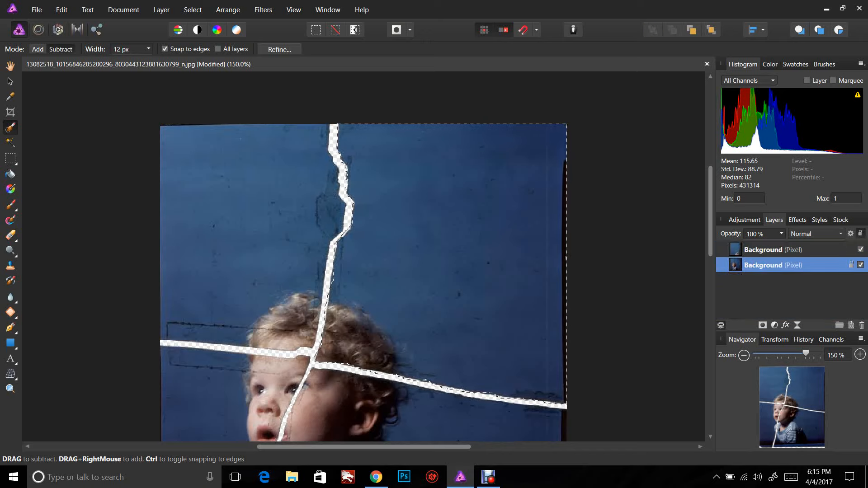
left_click(61, 10)
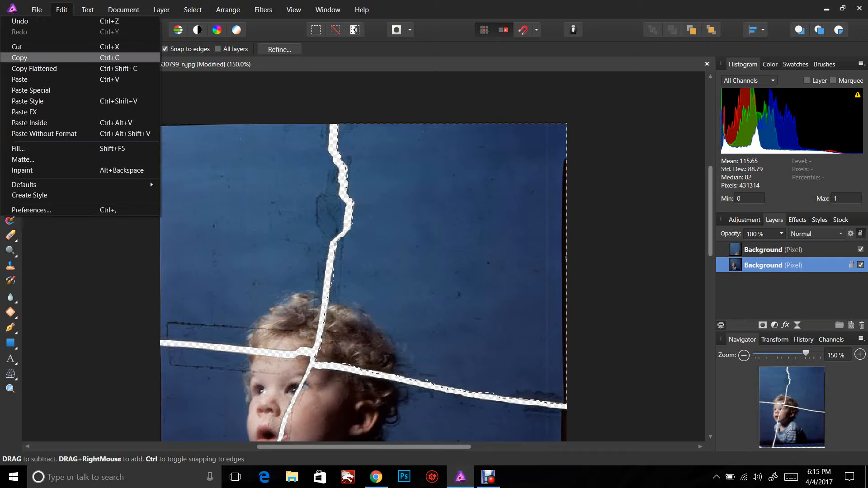
left_click(19, 58)
left_click(61, 10)
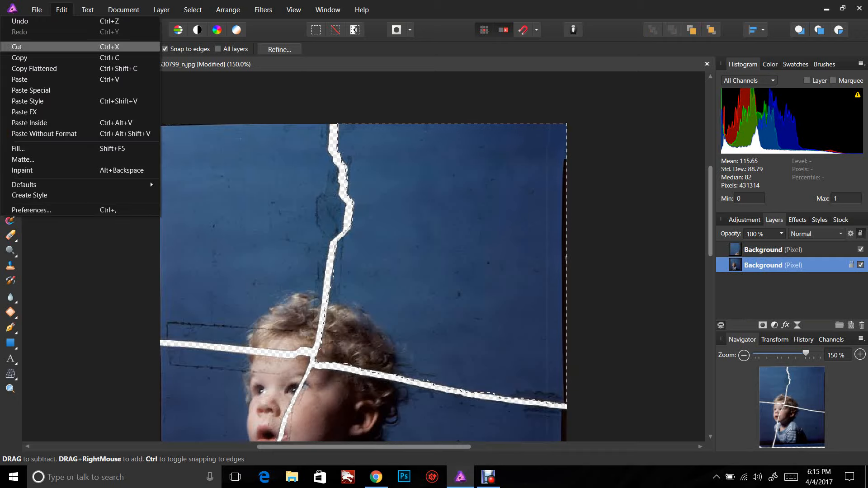
left_click(20, 80)
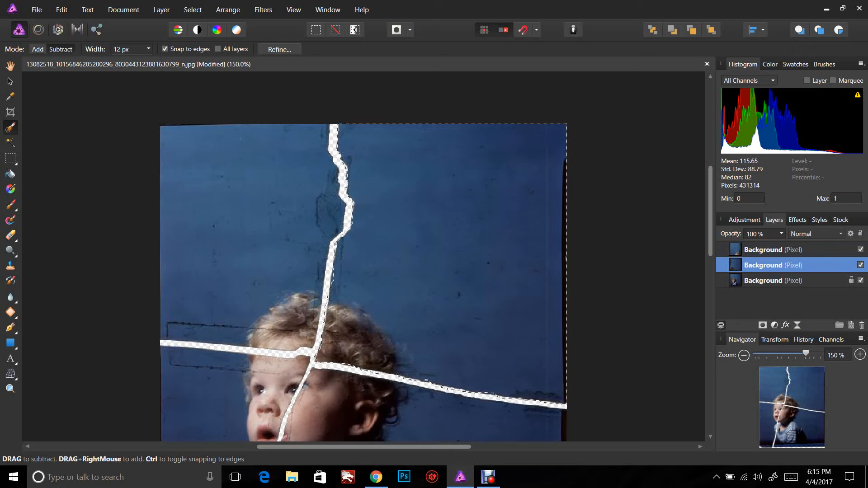
Step: Clear the selection and brush-select the lower-left torn piece on the original photo layer with the Selection Brush in Add mode
left_click(192, 9)
left_click(68, 32)
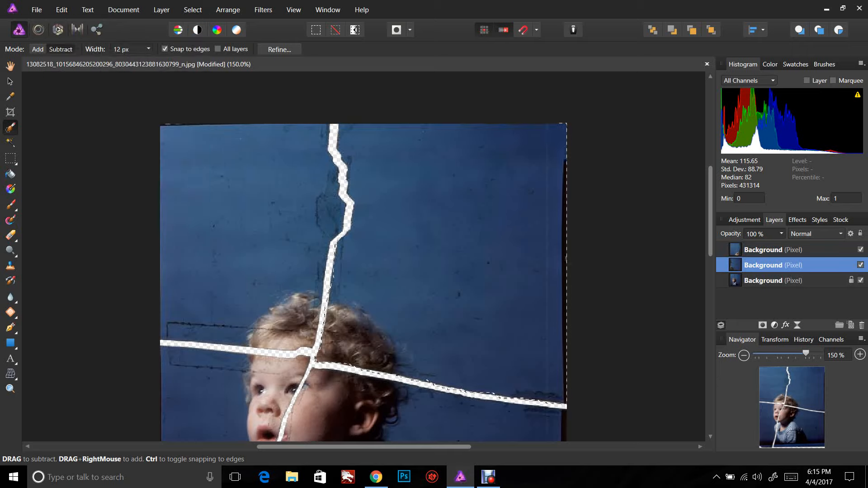
left_click(773, 280)
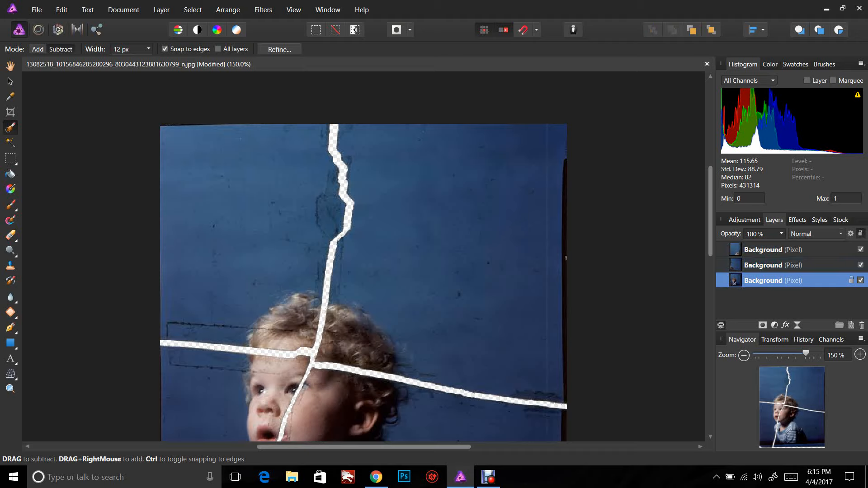
left_click_drag(711, 211, 711, 279)
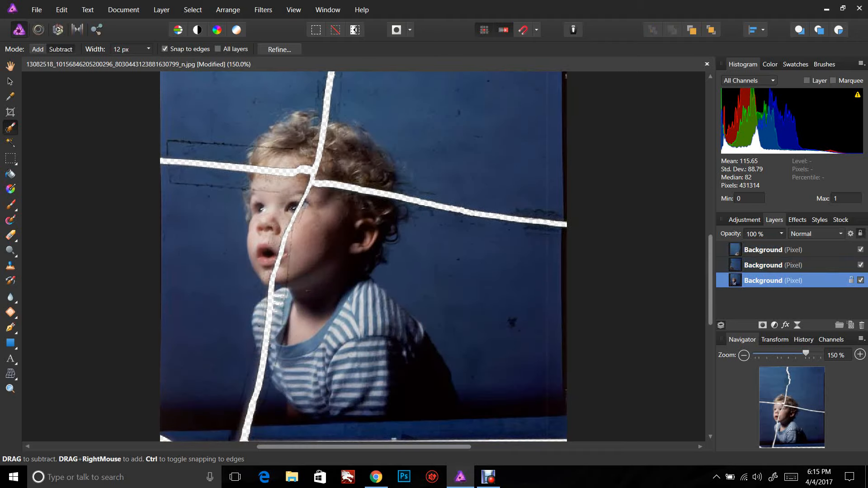
left_click(38, 49)
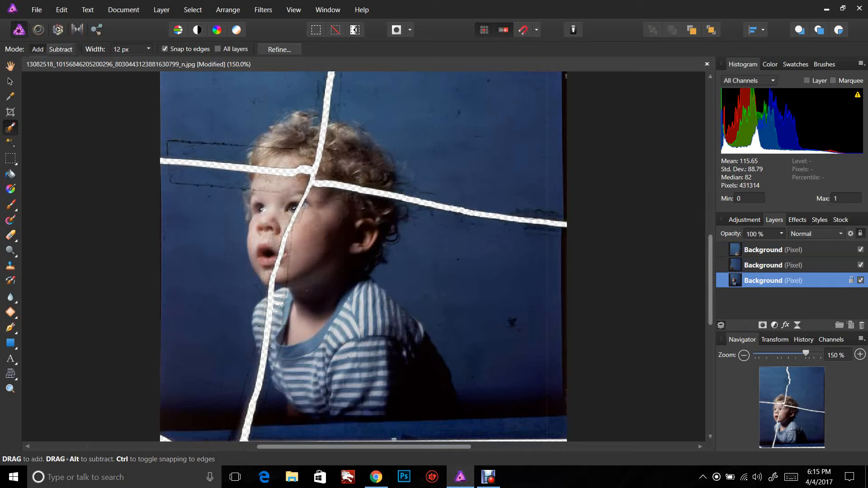
left_click_drag(163, 171, 185, 176)
left_click_drag(270, 224, 249, 406)
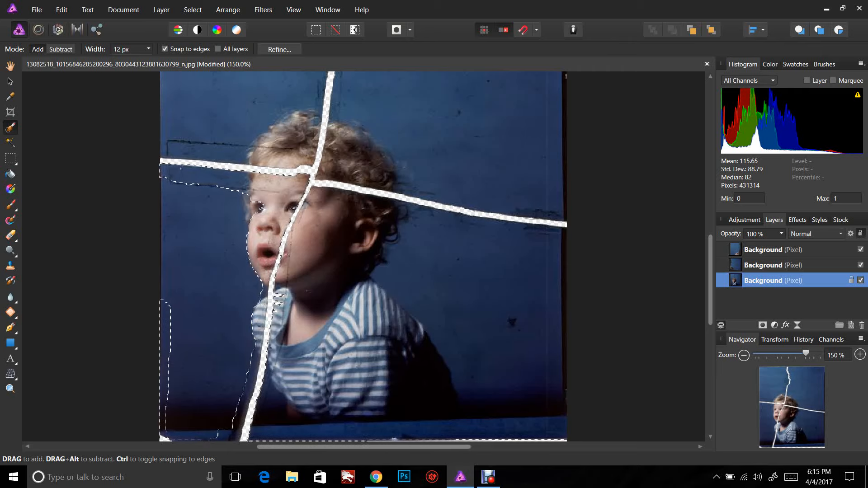
left_click_drag(166, 305, 166, 179)
mouse_move(239, 221)
left_mouse_down()
mouse_move(222, 285)
mouse_move(240, 362)
mouse_move(213, 416)
mouse_move(192, 281)
left_mouse_up()
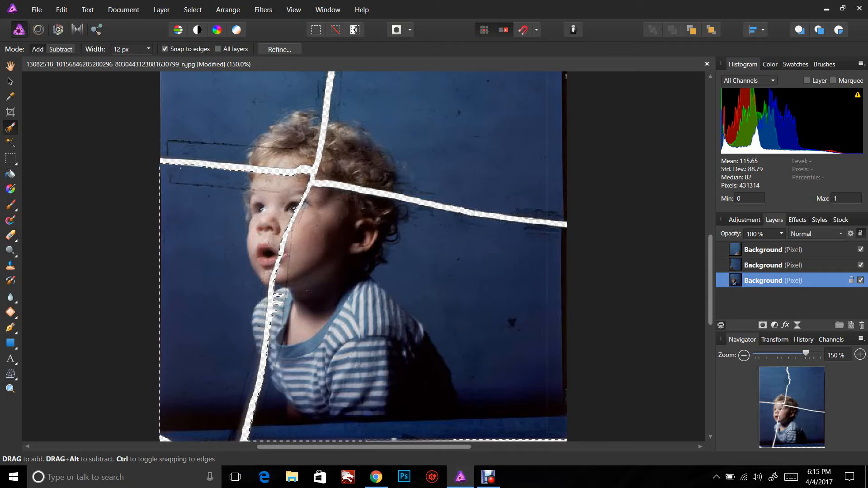
Step: Subtract the spill-over along the photo's bottom edge from the lower-left selection and return the Selection Brush to Add mode
key("alt")
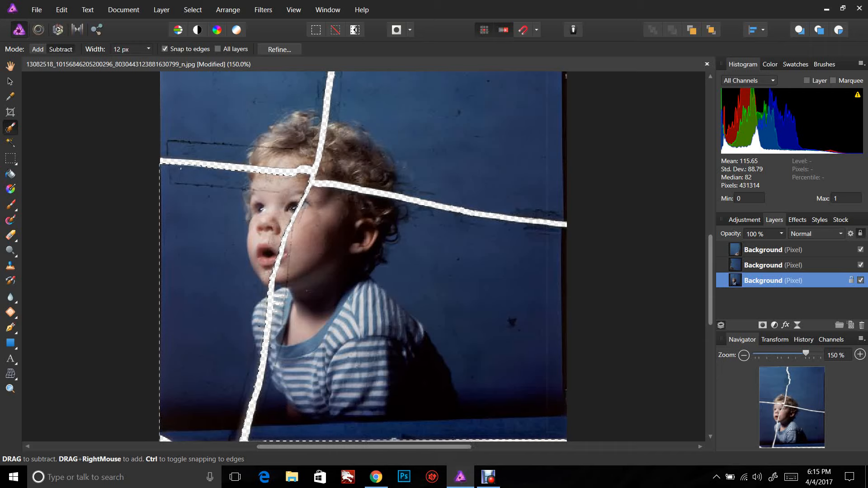
scroll(362, 254, "down", 4)
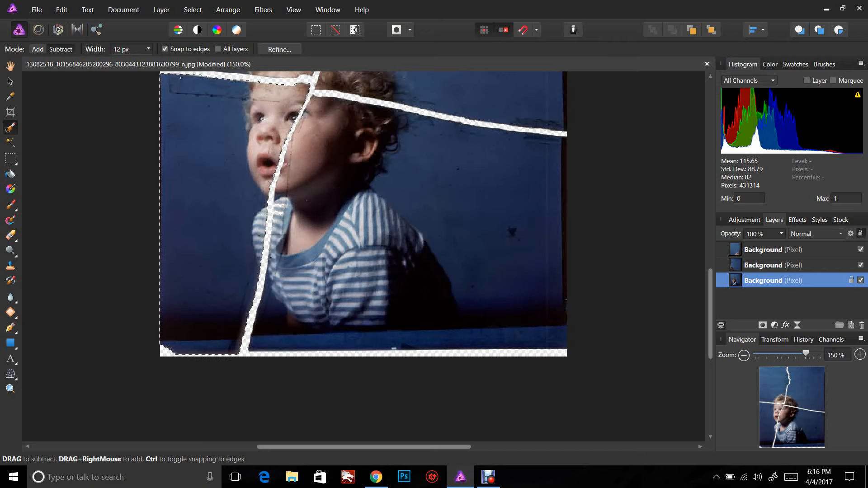
left_click(38, 49)
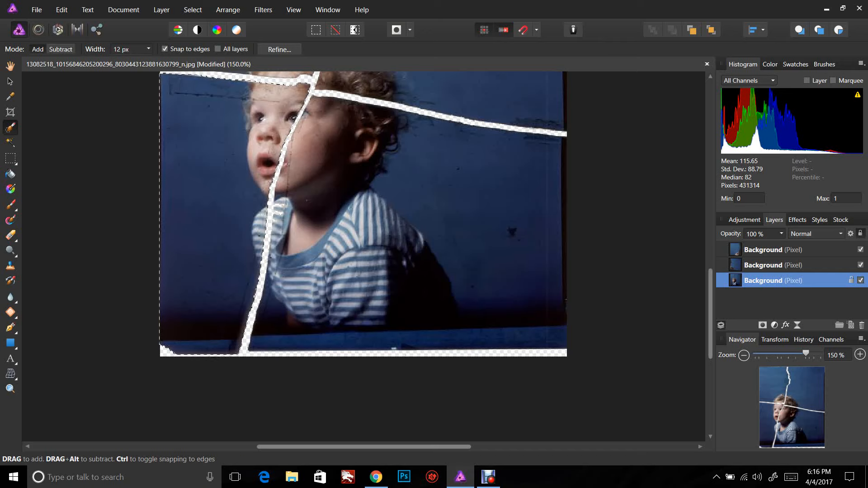
Step: Copy the selected lower-left piece and paste it as a new pixel layer
left_click(61, 9)
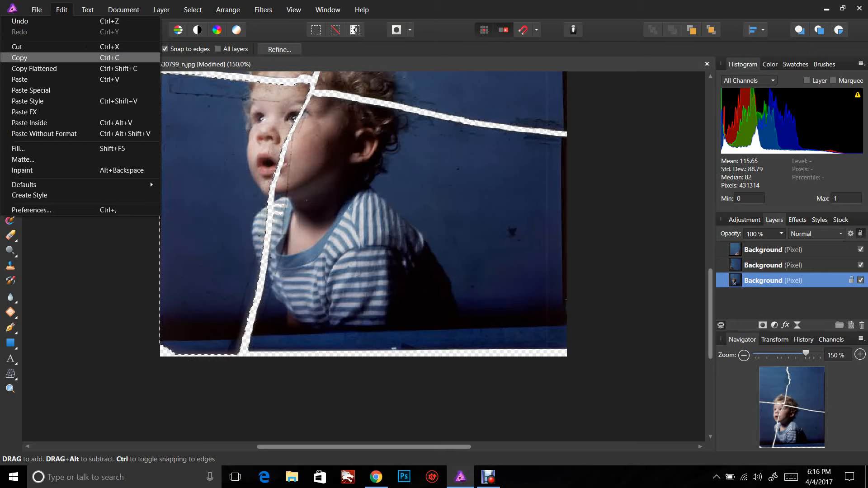
left_click(27, 57)
left_click(62, 10)
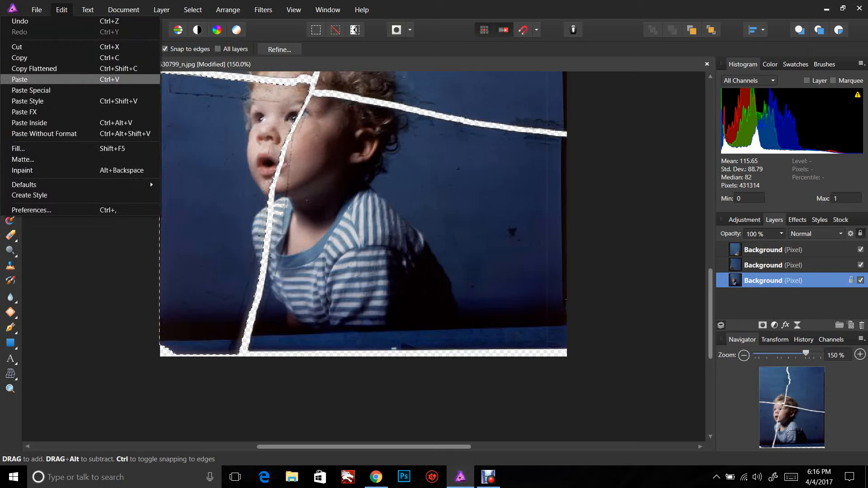
left_click(27, 80)
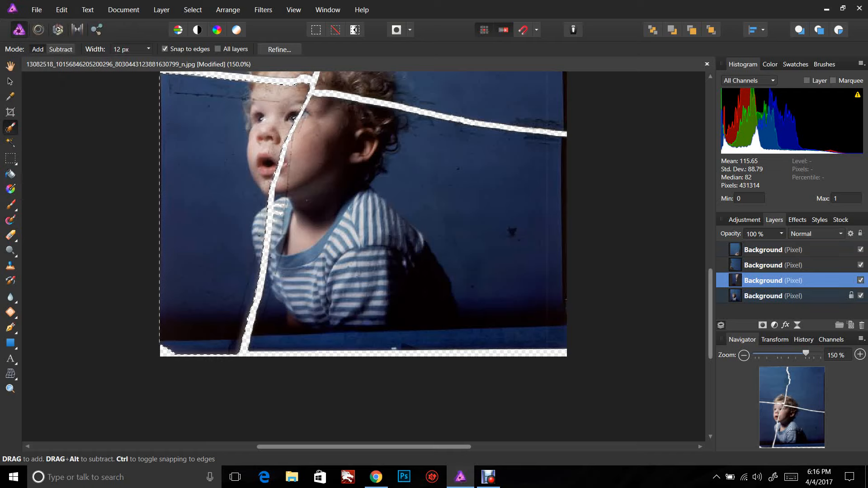
Step: Check the three separated pieces with the original photo layer hidden, and make that layer active and visible again
left_click(860, 296)
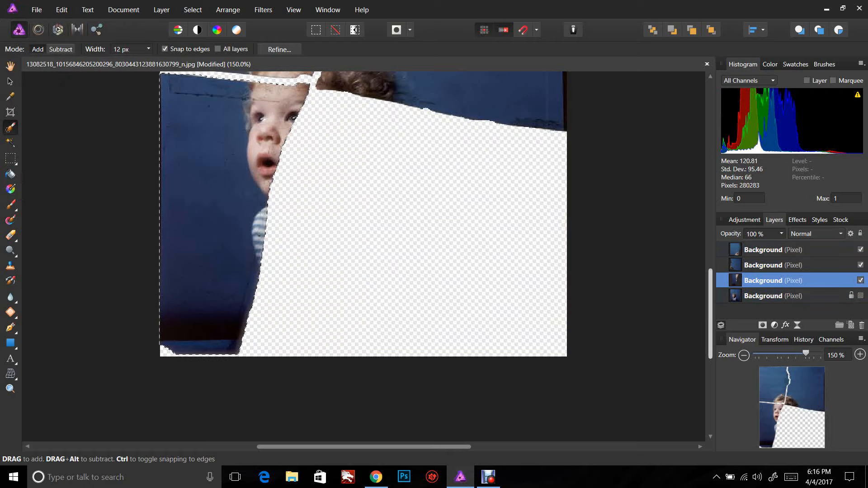
scroll(362, 253, "up", 5)
scroll(361, 253, "up", 7)
scroll(362, 253, "down", 10)
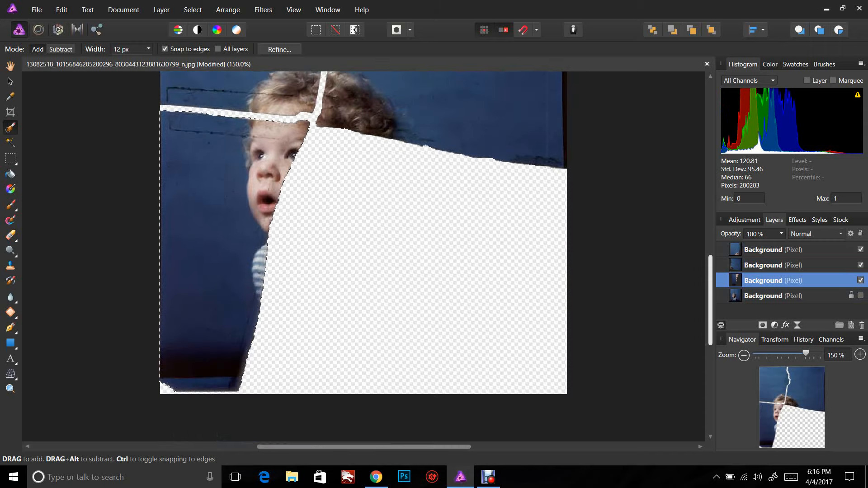
left_click(787, 296)
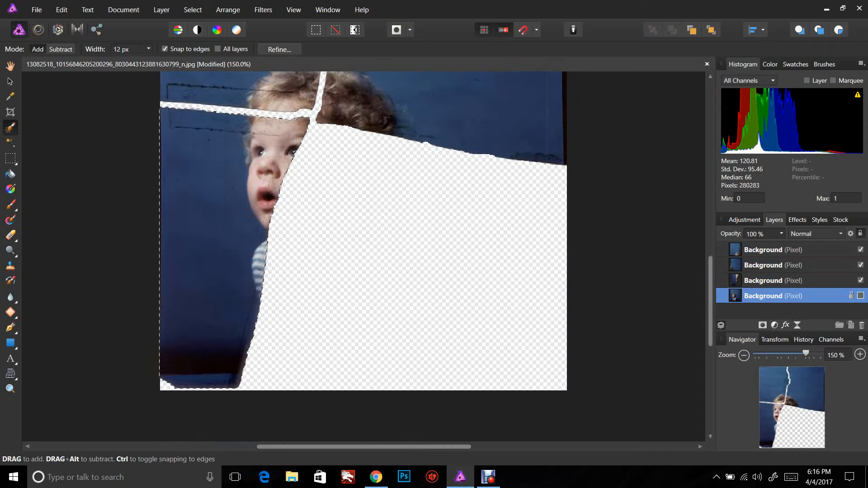
left_click(861, 295)
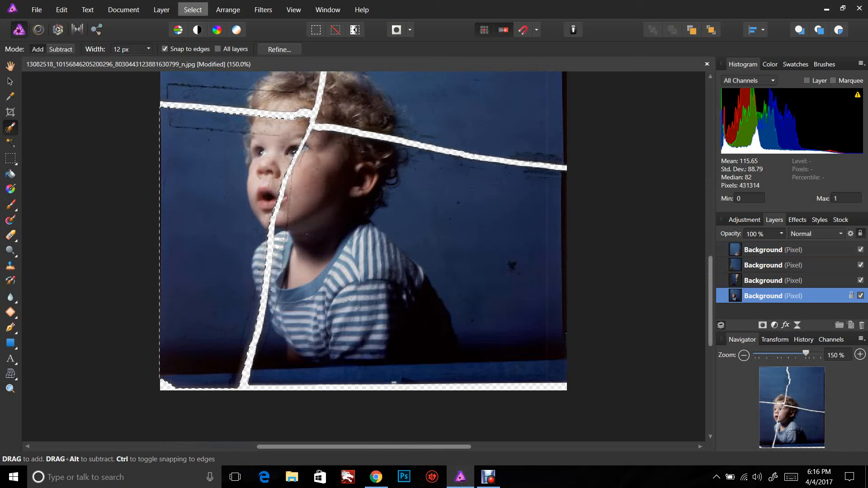
Step: Clear the selection and brush-select the lower-right torn piece on the original photo layer, subtracting spill-over along the bottom edge
left_click(192, 9)
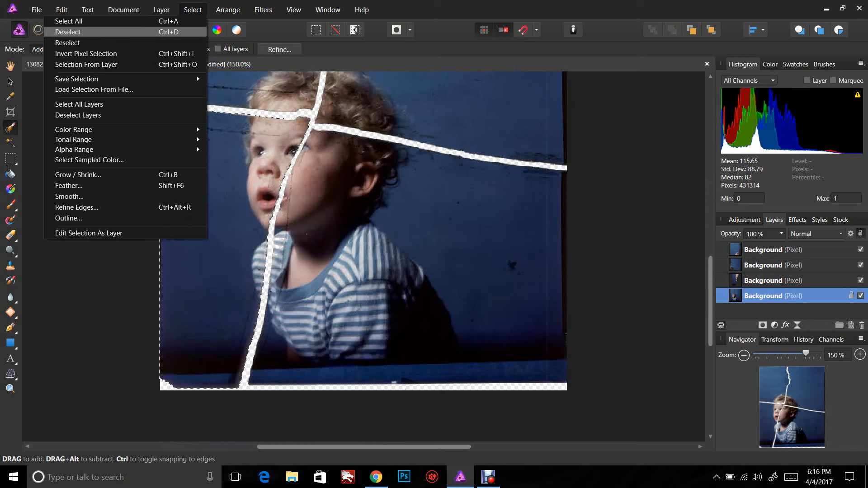
left_click(68, 32)
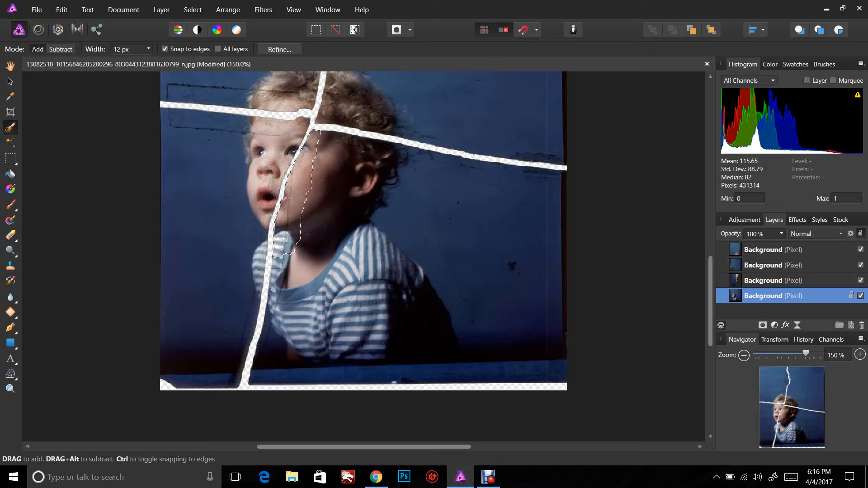
left_click_drag(274, 304, 271, 337)
mouse_move(264, 363)
left_mouse_down()
mouse_move(260, 379)
mouse_move(343, 375)
left_mouse_up()
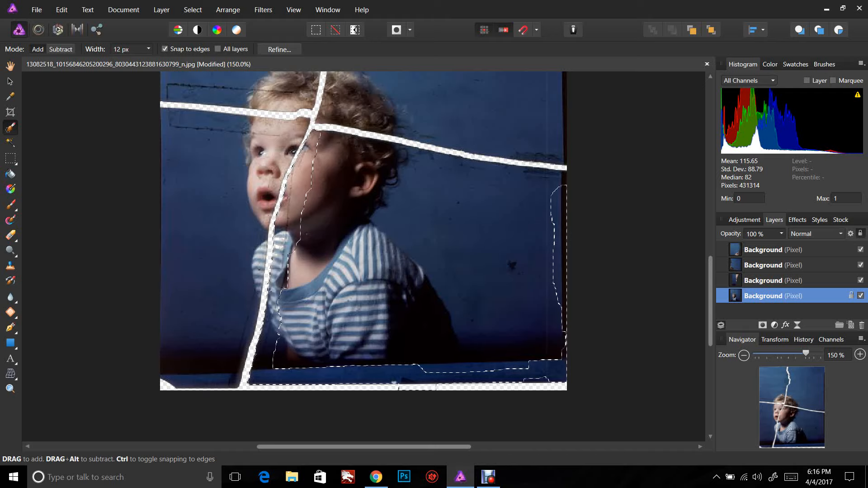
left_click_drag(463, 162, 368, 146)
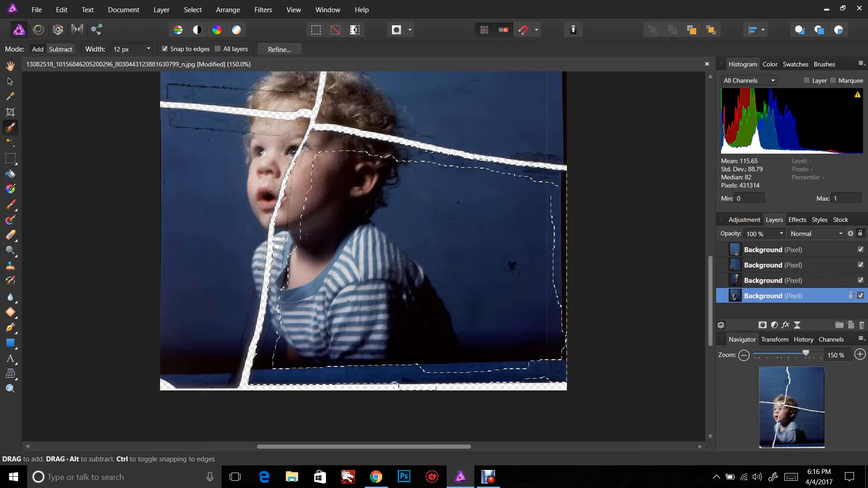
mouse_move(320, 161)
left_mouse_down()
mouse_move(361, 186)
mouse_move(393, 172)
mouse_move(402, 185)
mouse_move(437, 173)
left_mouse_up()
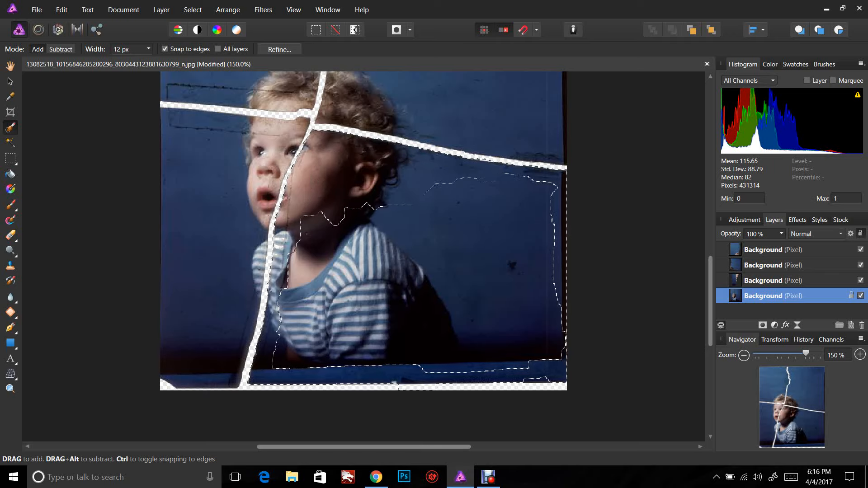
left_click_drag(544, 202, 517, 237)
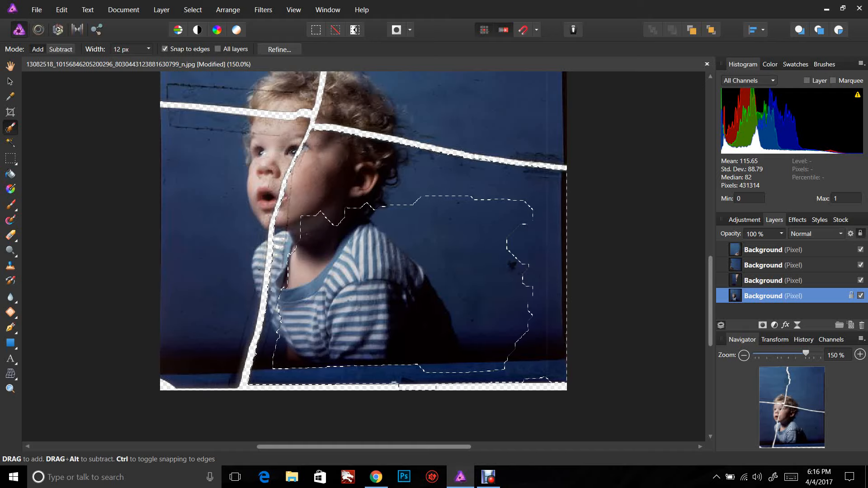
left_click_drag(462, 369, 422, 369)
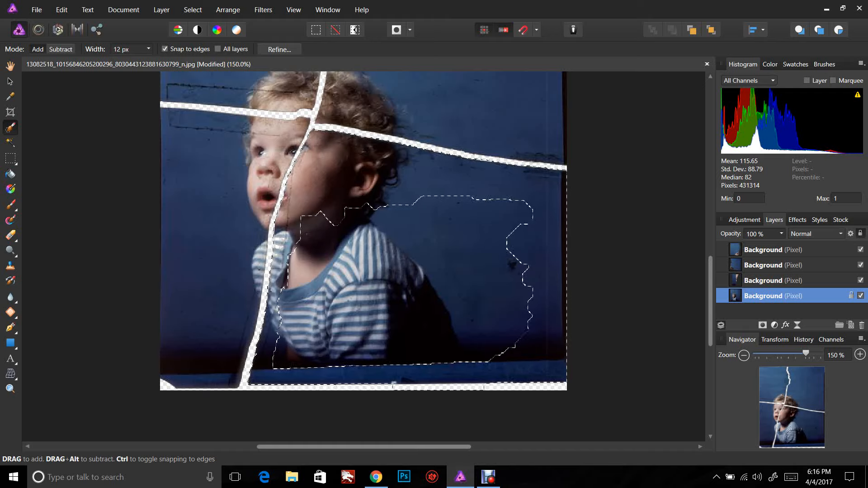
left_click_drag(374, 207, 369, 212)
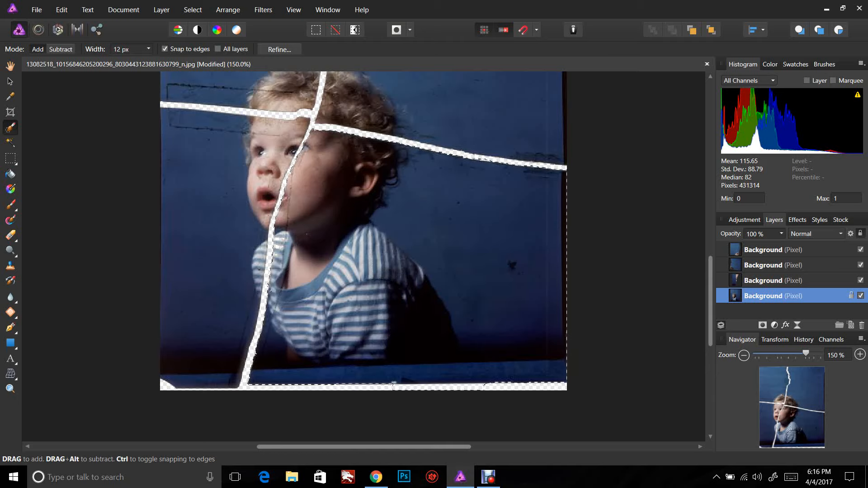
key("alt")
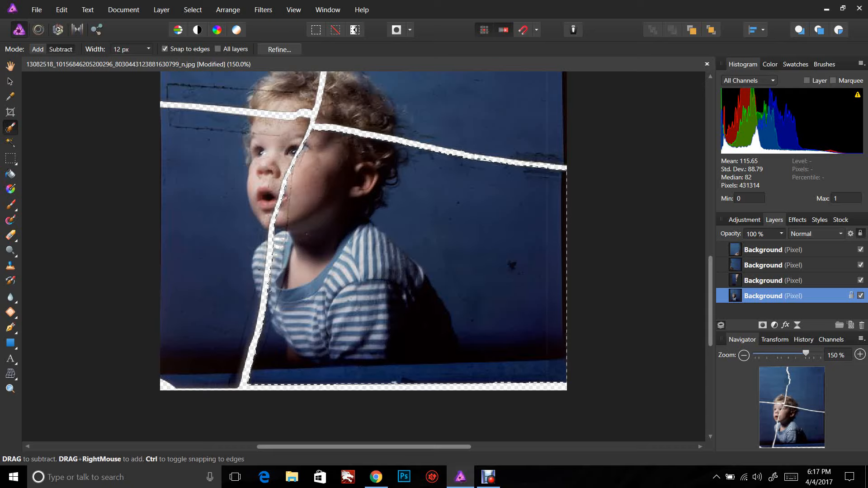
Step: Set the Selection Brush back to Add mode, then copy the selected lower-right piece and paste it as a new pixel layer
left_click(38, 49)
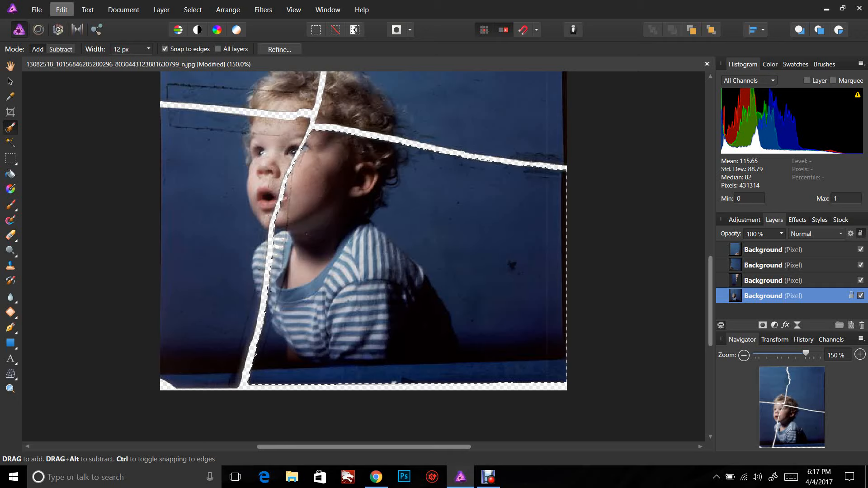
left_click(61, 10)
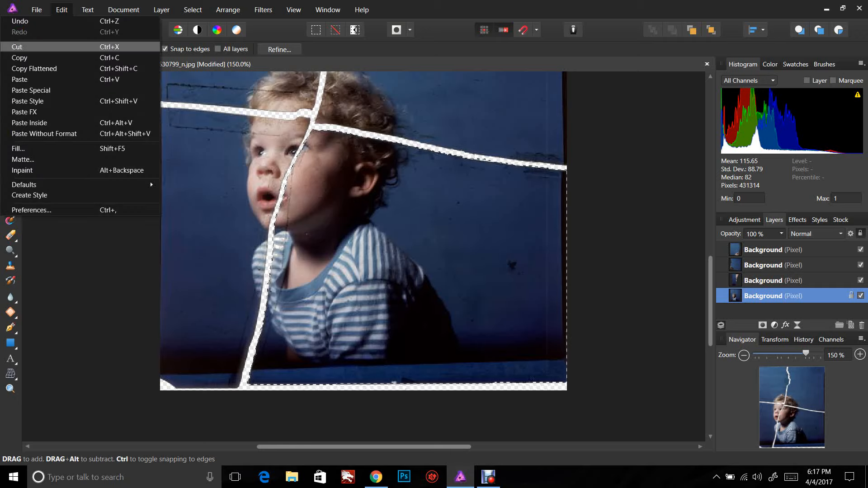
left_click(40, 58)
left_click(62, 10)
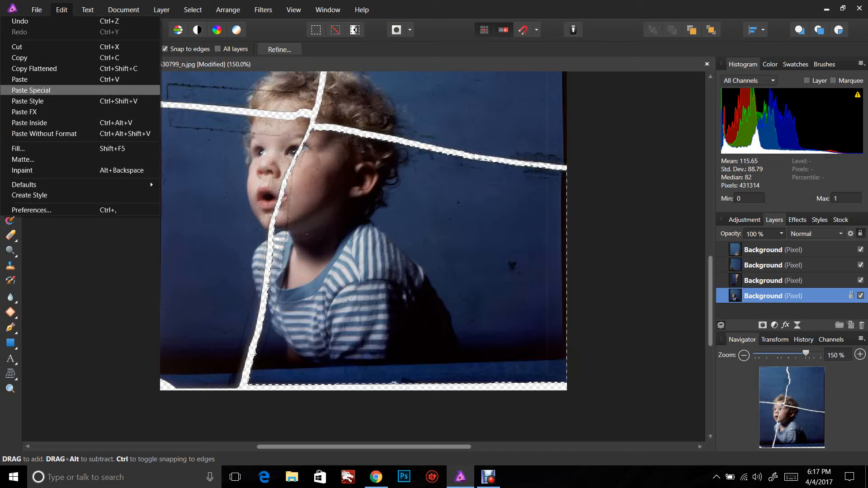
left_click(20, 79)
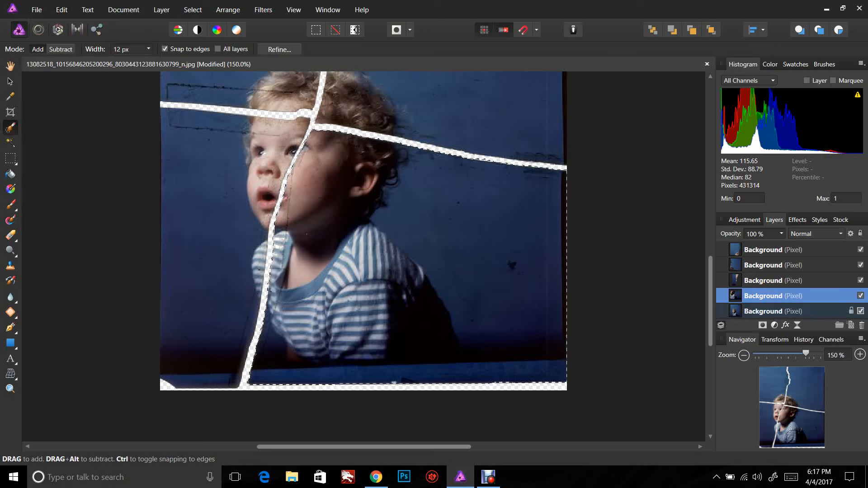
Step: Hide the original photo layer and clear the selection
left_click(861, 311)
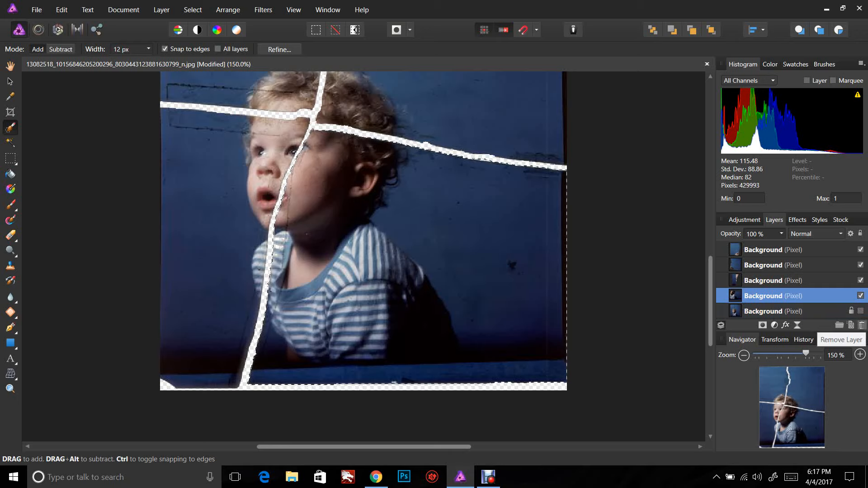
left_click(192, 9)
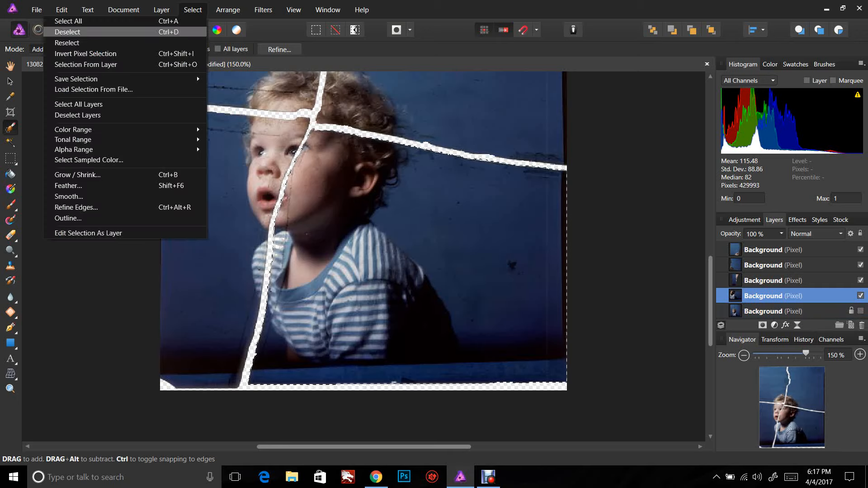
left_click(68, 32)
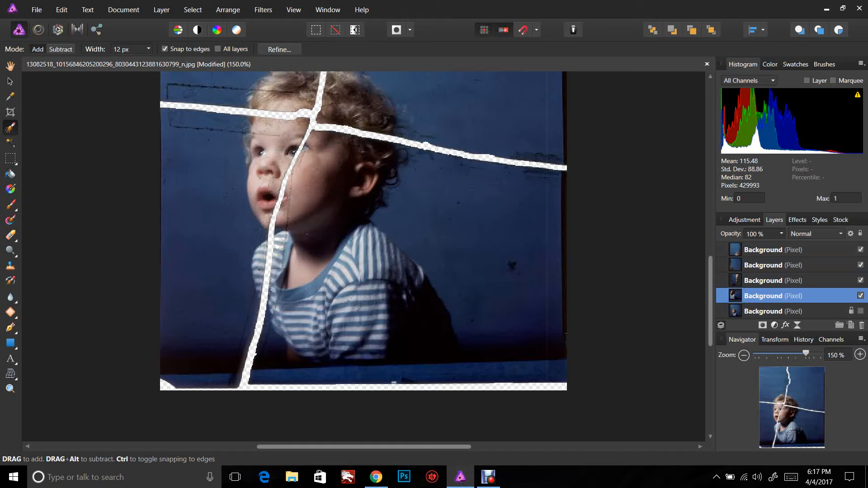
Step: Move the lower-right piece slightly left and down to close the tear beside the lower-left piece
left_click(10, 82)
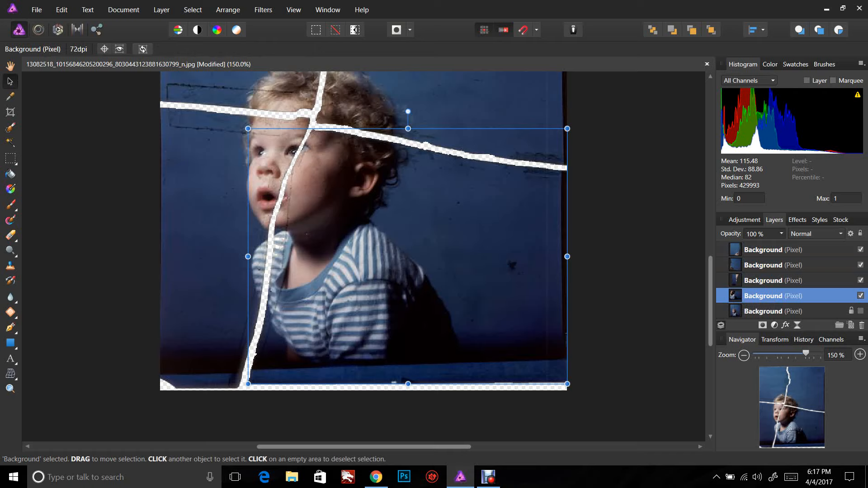
left_click_drag(408, 257, 403, 259)
key("Left")
key("Right")
key("Right")
key("Down")
key("Left")
key("Left")
key("Down")
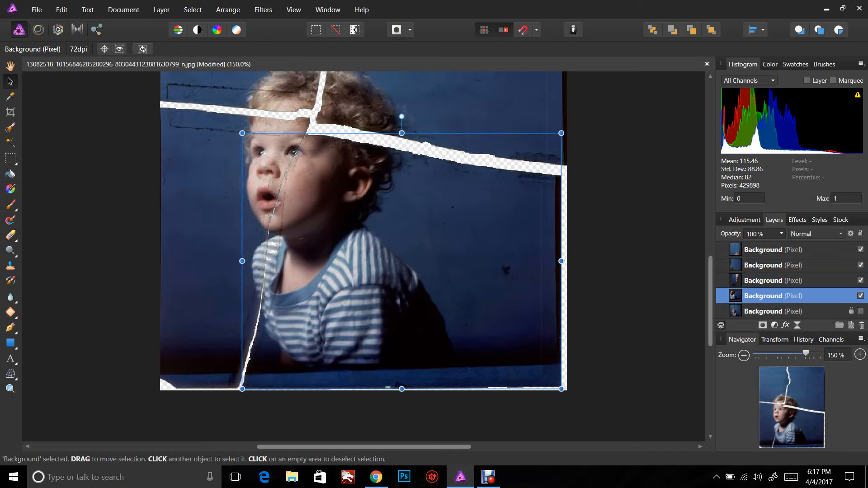
Step: Fine-tune the lower-right piece's position, nudging it up and sideways so the face and shirt line up across the tear
key("Up")
key("Up")
key("Right")
key("Right")
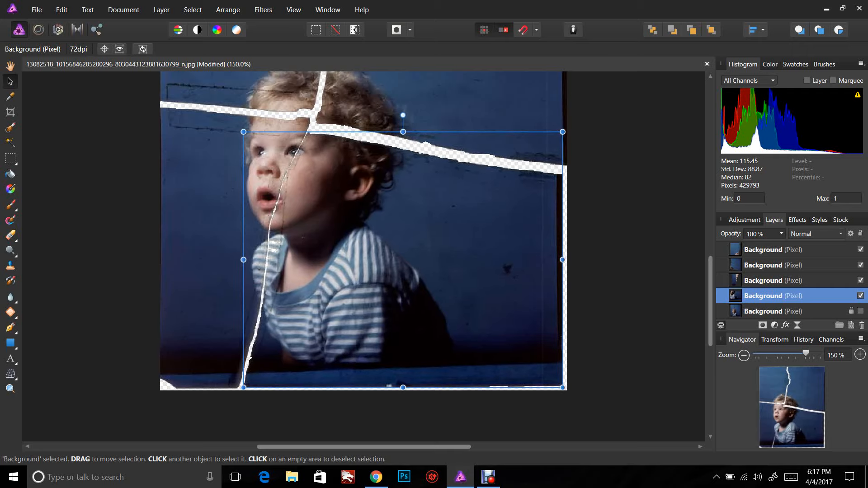
key("Left")
key("Left")
key("Left")
key("Left")
key("Right")
key("Right")
key("Up")
key("Up")
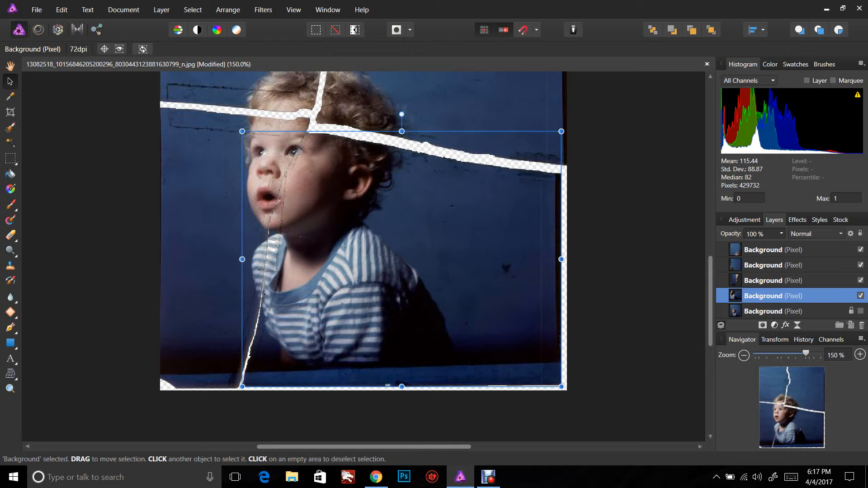
Step: Nudge the upper-right piece slightly to the right
left_click(774, 265)
key("Right")
key("Right")
key("Right")
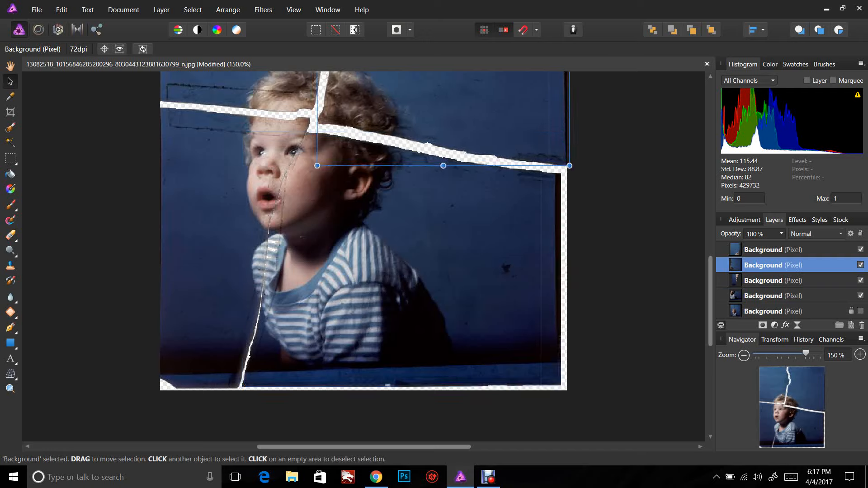
Step: Rotate the lower-right piece slightly clockwise and nudge it down and left against the lower-left piece
left_click(773, 297)
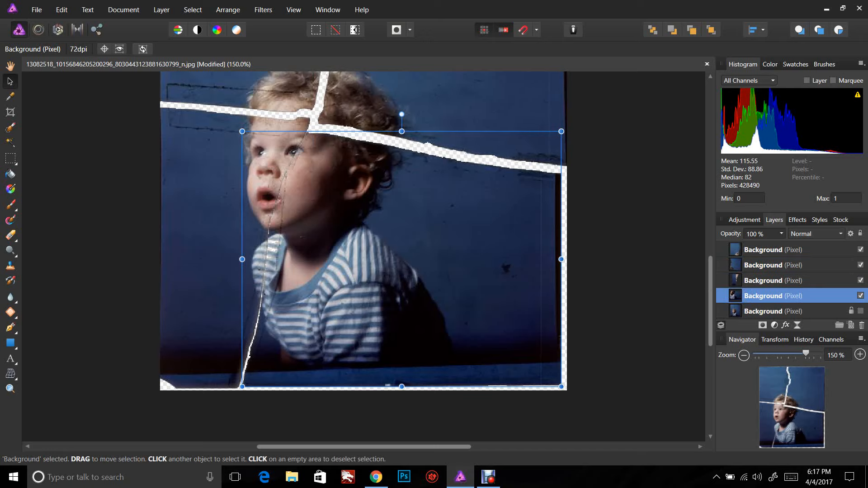
left_click_drag(401, 114, 405, 115)
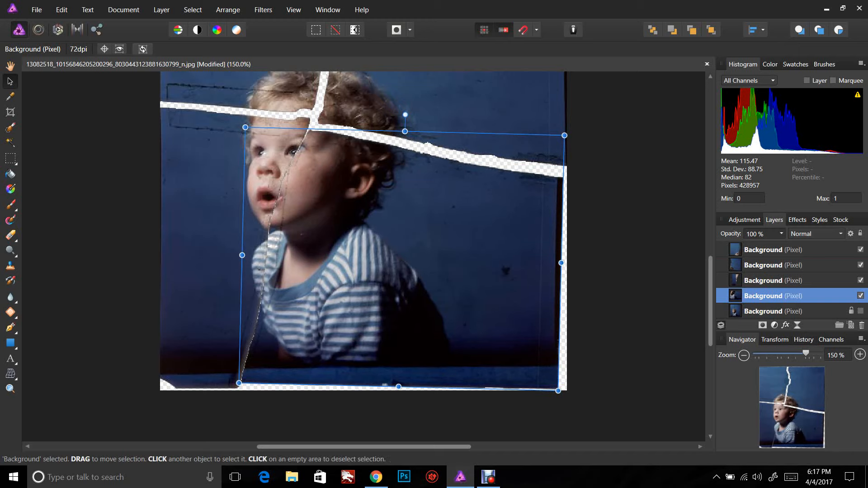
key("Down")
key("Down")
key("Down")
key("Down")
key("Down")
key("Left")
key("Left")
key("Left")
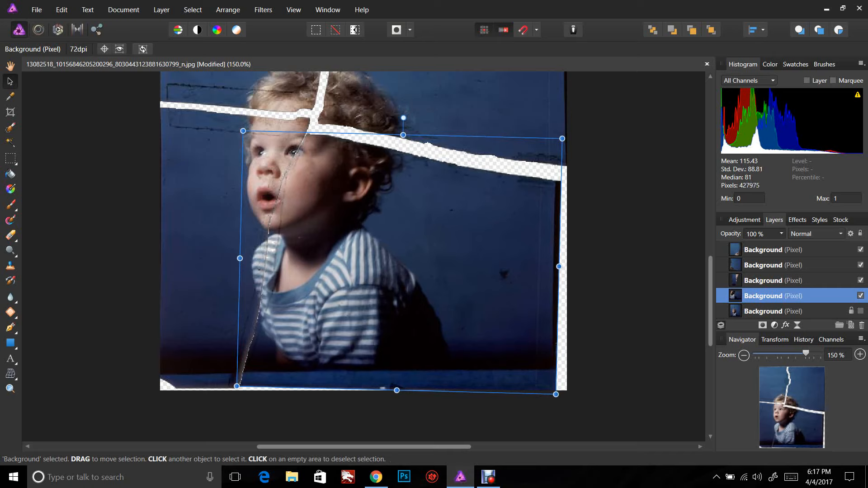
Step: Try placing the rotated lower-right piece further down, and bring it back up
key("Down")
key("Down")
key("Down")
key("Down")
key("Down")
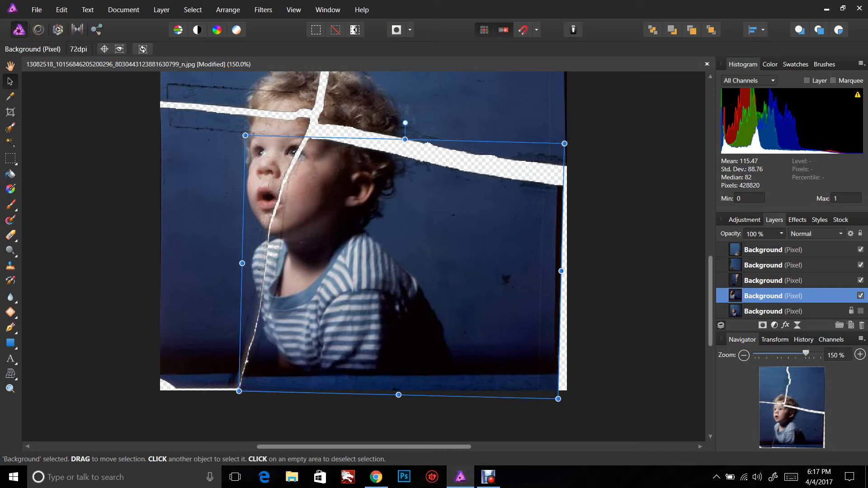
key("Up")
key("Up")
key("Up")
key("Up")
key("Up")
key("Right")
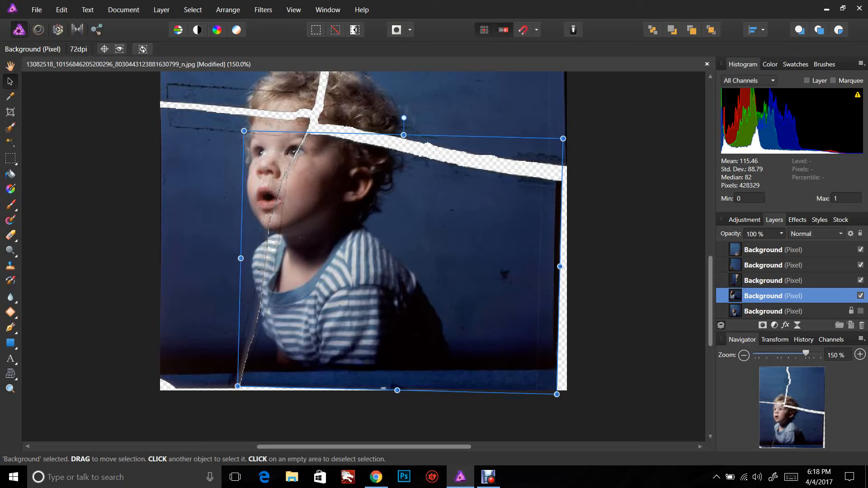
Step: Adjust the rotated lower-right piece in small nudges until its left edge matches the lower-left piece along the tear
key("Left")
key("Left")
key("Left")
key("Left")
key("Left")
key("Up")
key("Down")
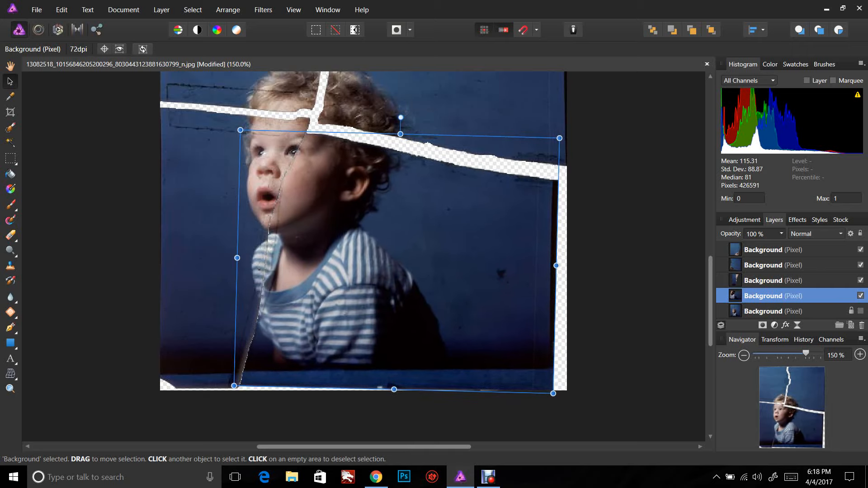
key("Right")
key("Left")
key("Right")
key("Right")
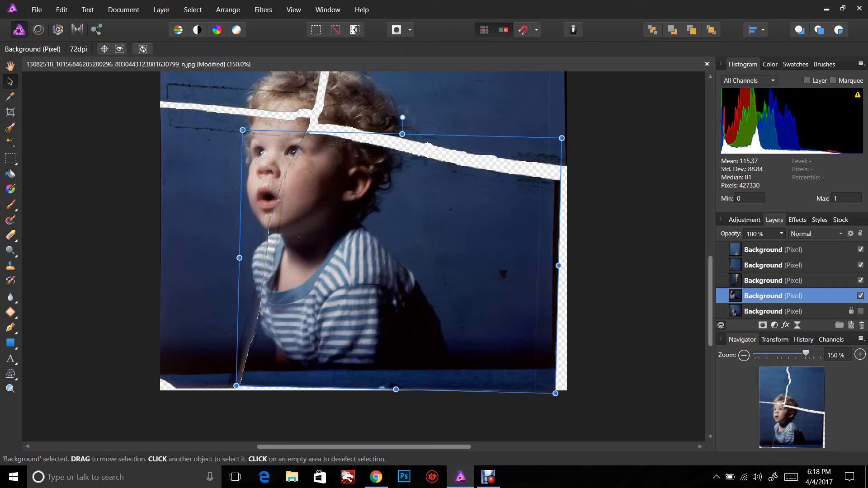
left_click_drag(389, 262, 388, 264)
key("Down")
key("Left")
key("Left")
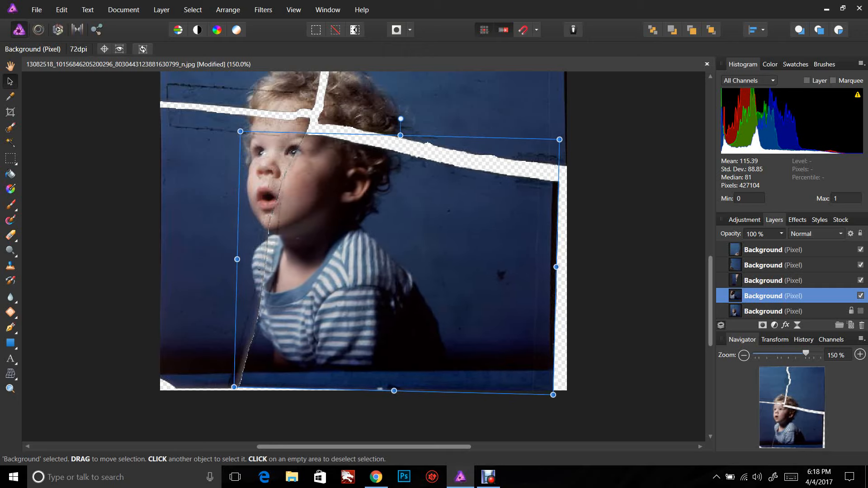
key("Right")
key("Right")
key("Right")
key("Right")
key("Right")
key("Left")
key("Left")
key("Down")
key("Up")
key("Up")
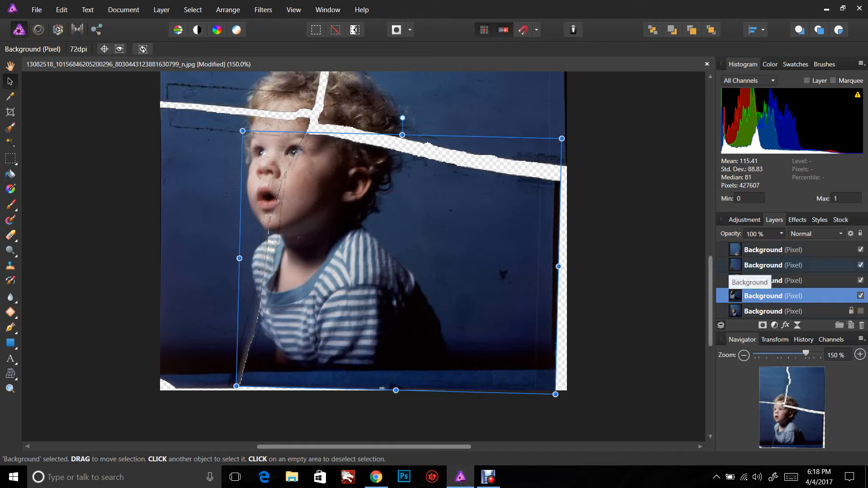
Step: Move the upper-right piece left and down to meet the upper-left and lower-right pieces
left_click(735, 265)
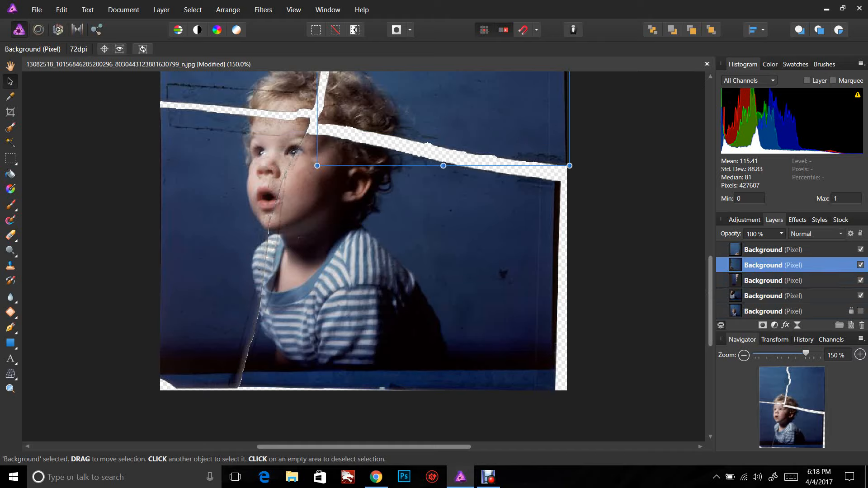
scroll(363, 257, "up", 5)
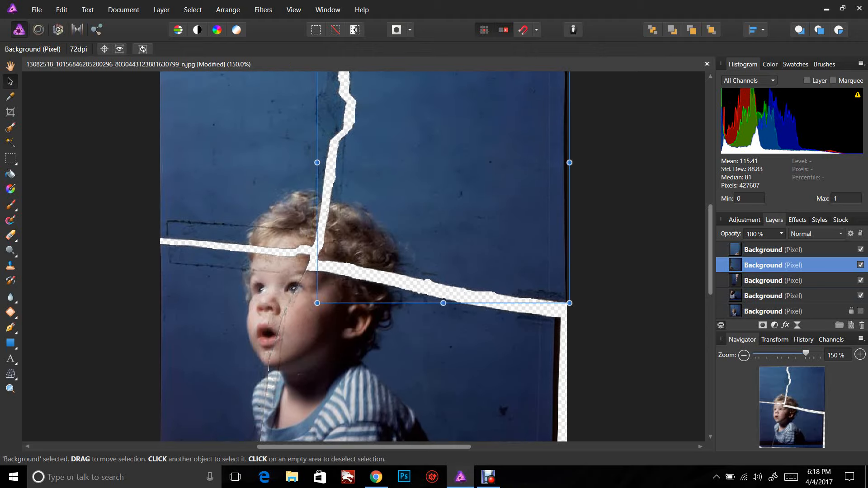
left_click_drag(443, 190, 435, 200)
key("Left")
key("Down")
key("Down")
key("Down")
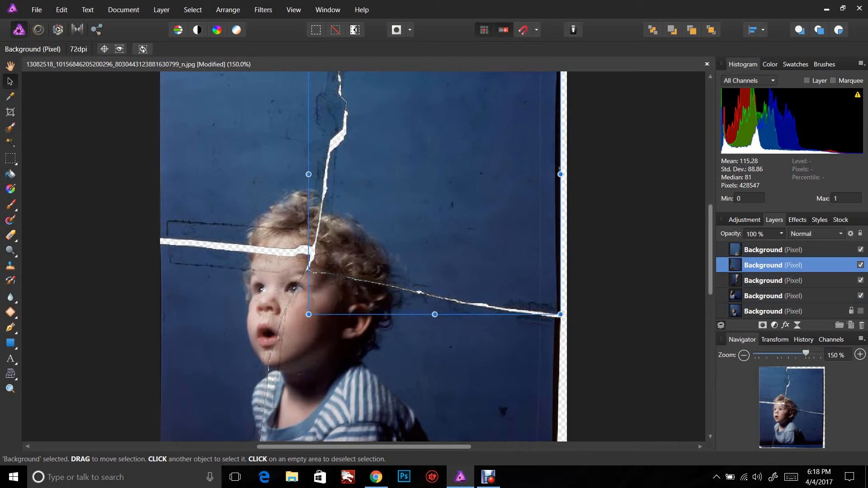
Step: Fine-tune the upper-right piece's position along its seam with the lower-right piece using small nudges
key("Left")
key("Left")
key("Right")
key("Right")
key("Down")
key("Down")
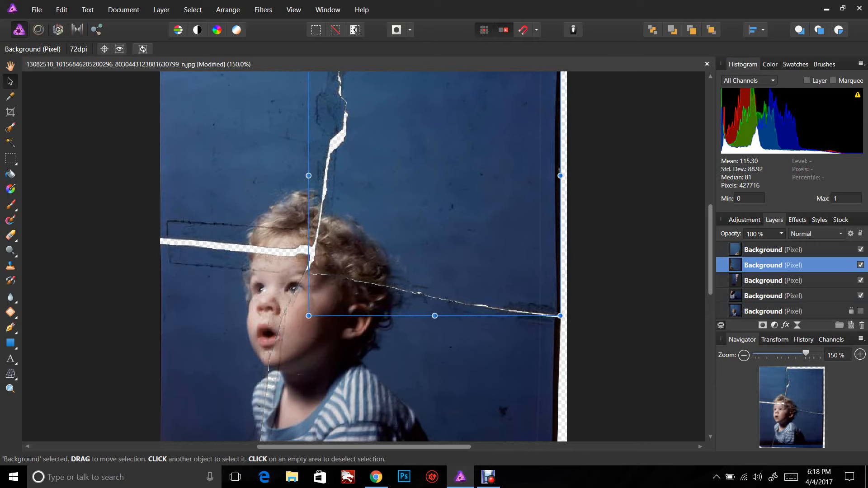
key("Up")
key("Up")
key("Up")
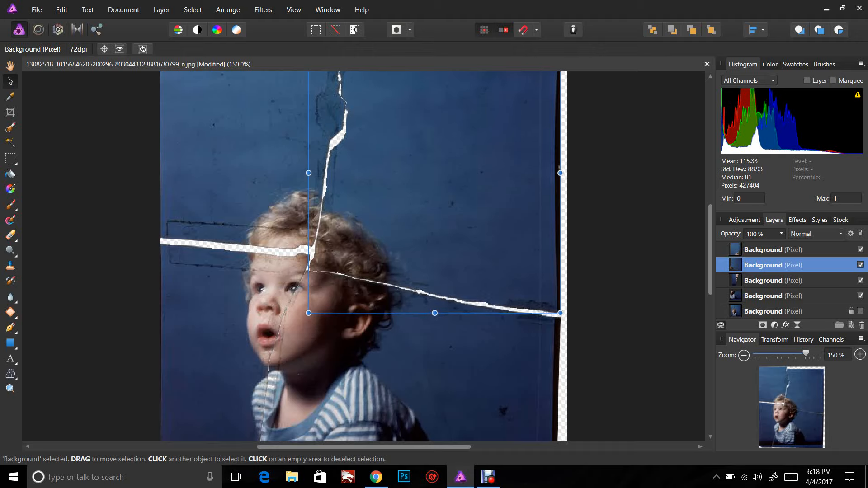
key("Left")
key("Down")
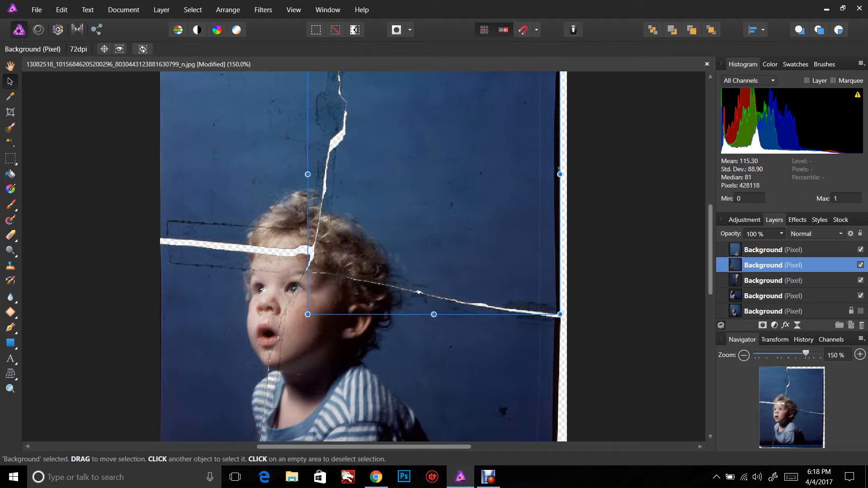
Step: Rotate the upper-right piece slightly clockwise and shift it slightly to the right
scroll(362, 257, "up", 3)
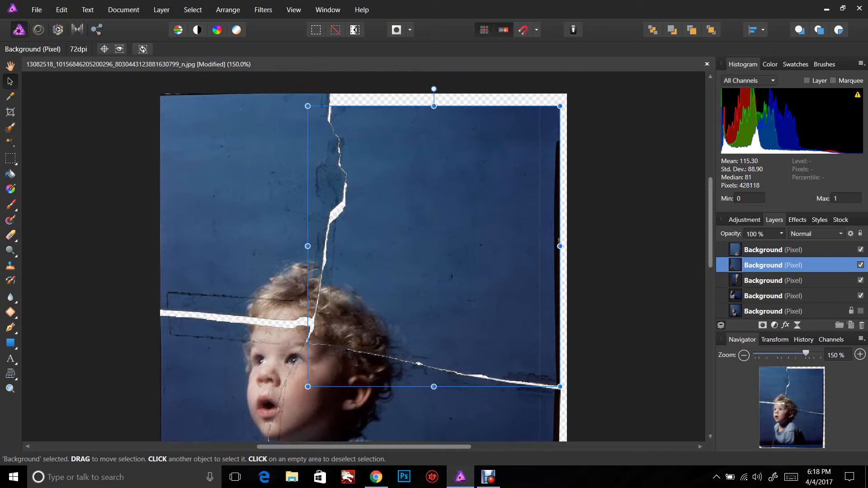
key("Escape")
left_click(435, 154)
left_click_drag(434, 89, 440, 74)
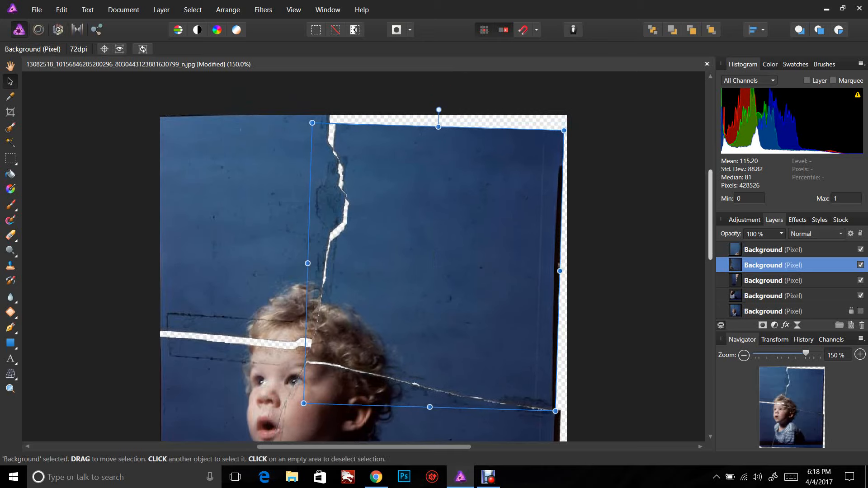
scroll(362, 253, "down", 2)
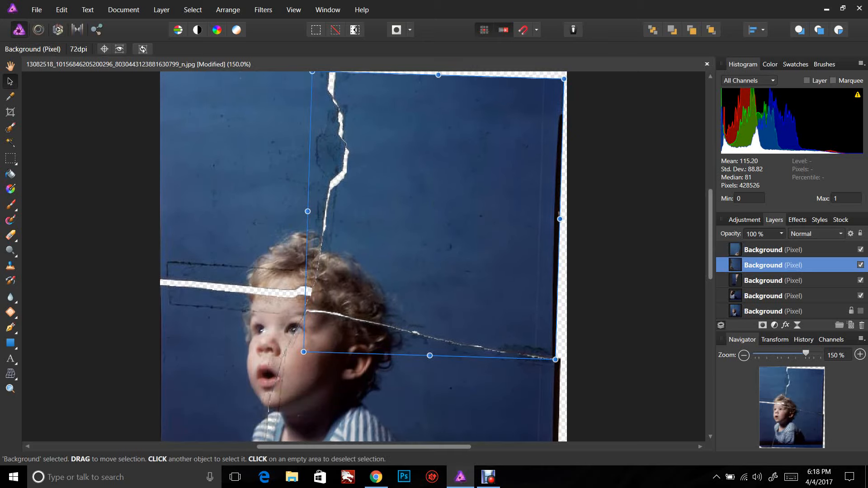
left_click_drag(434, 213, 440, 211)
key("Left")
key("Left")
key("Left")
key("Left")
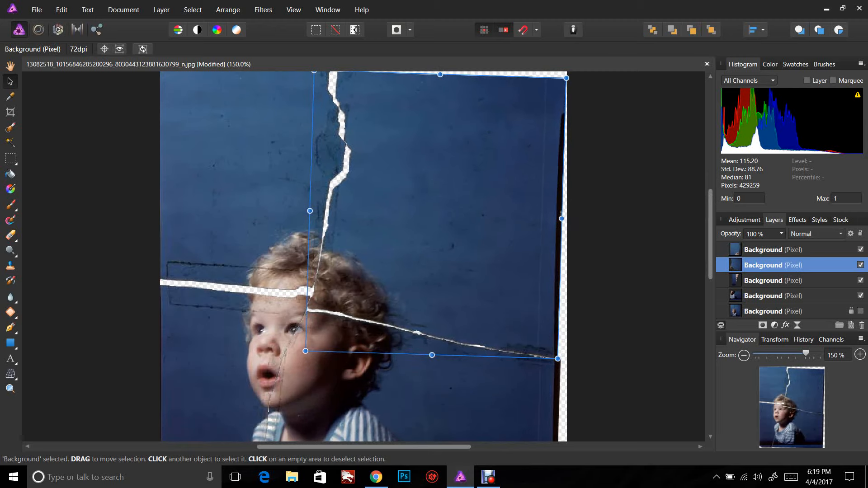
Step: Nudge the rotated upper-right piece down until the gap above the lower-right piece closes
key("Down")
key("Down")
key("Down")
key("Down")
key("Down")
key("Down")
key("Down")
key("Down")
key("Down")
key("Down")
key("Up")
key("Up")
key("Up")
key("Up")
key("Up")
key("Left")
key("Up")
key("Up")
key("Down")
key("Down")
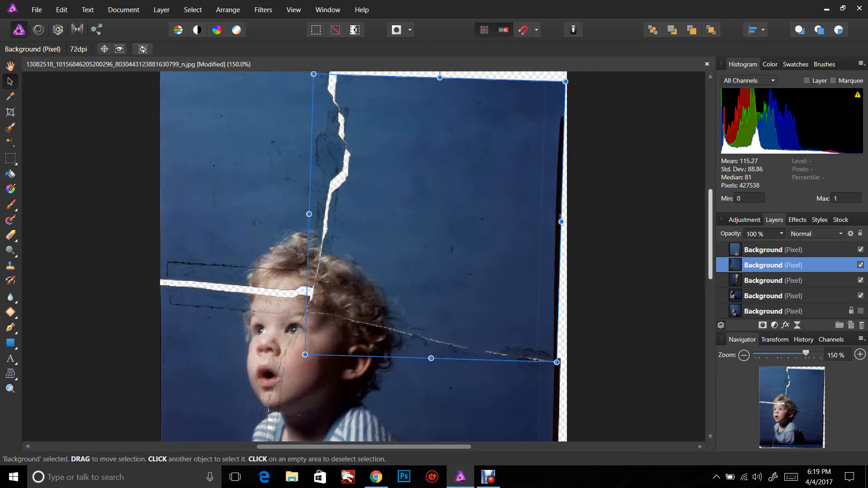
Step: Rotate the upper-right piece slightly counter-clockwise to even out its seam with the lower-right piece
scroll(437, 256, "up", 1)
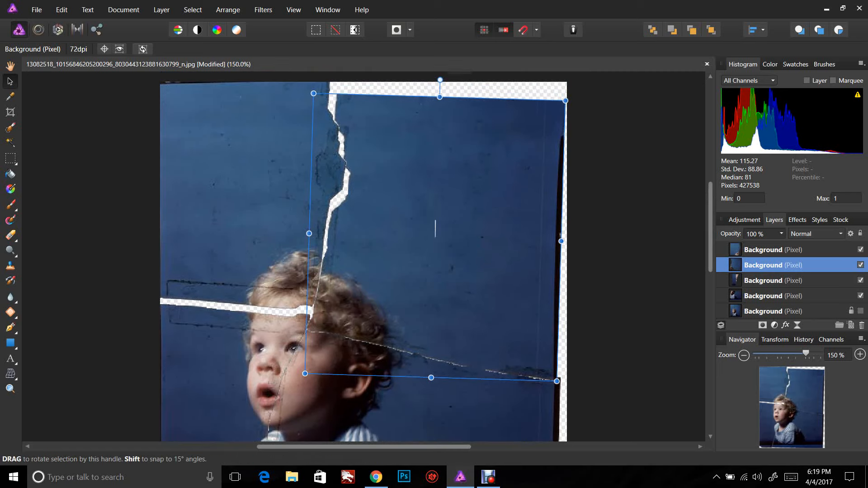
scroll(437, 259, "up", 3)
scroll(363, 96, "down", 3)
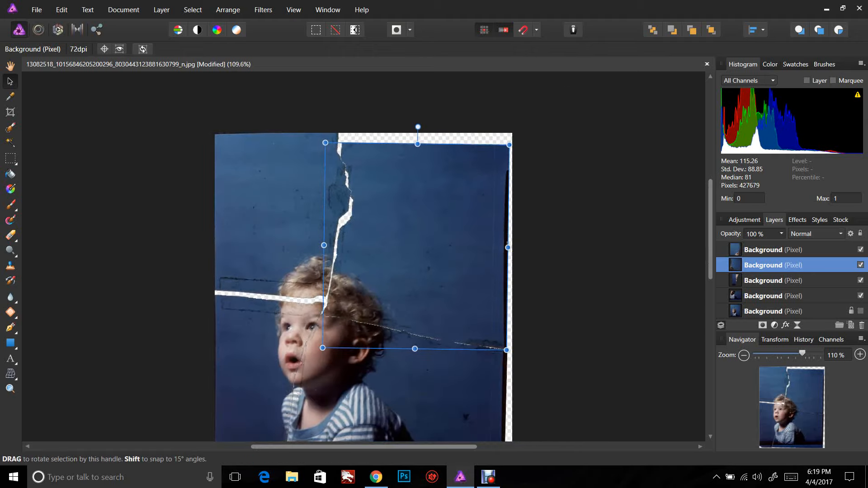
left_click_drag(418, 127, 417, 126)
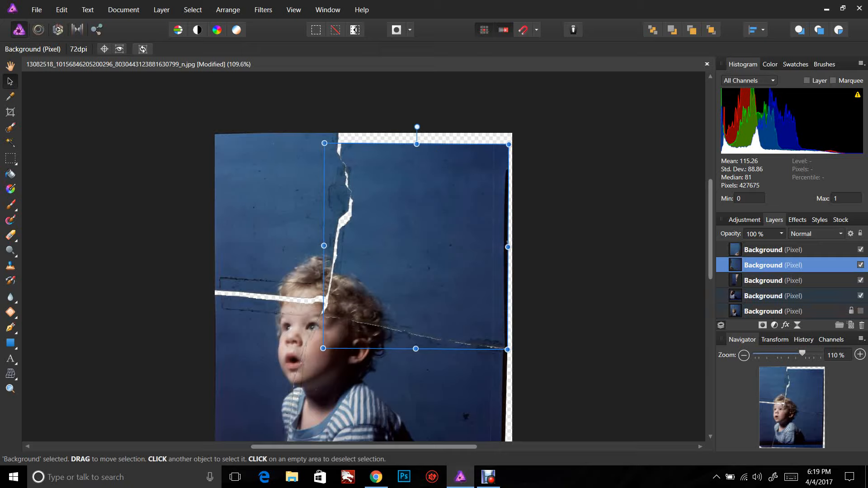
Step: Move the upper-left piece slightly down to close the gap above the lower-left piece
left_click(772, 281)
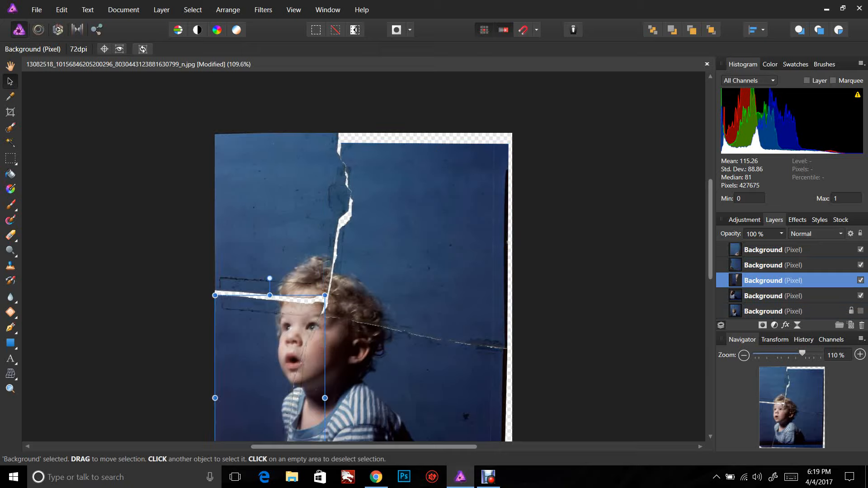
left_click_drag(802, 354, 796, 354)
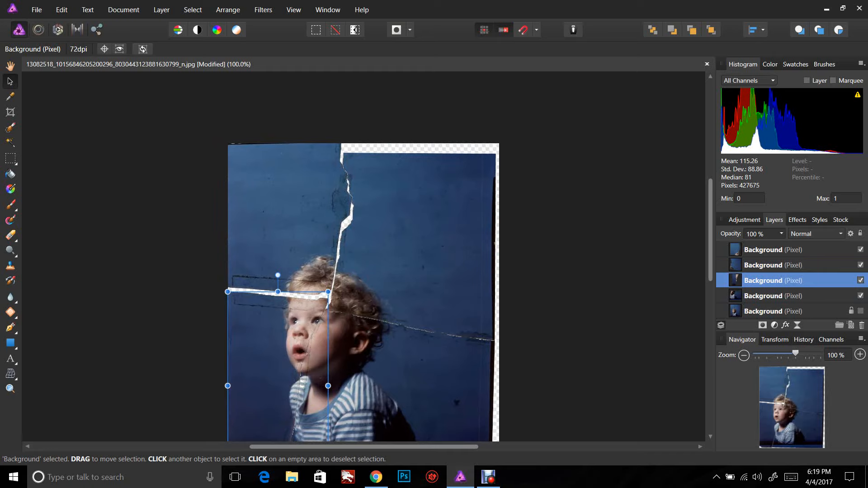
scroll(364, 253, "down", 4)
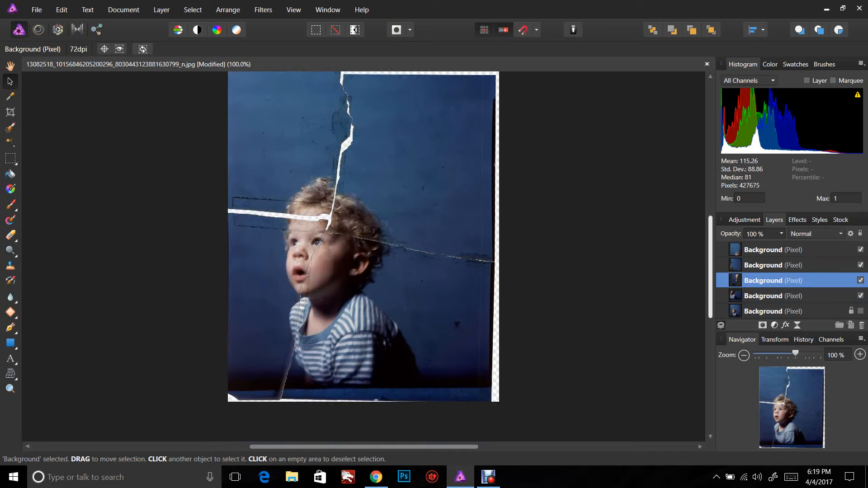
scroll(363, 253, "up", 1)
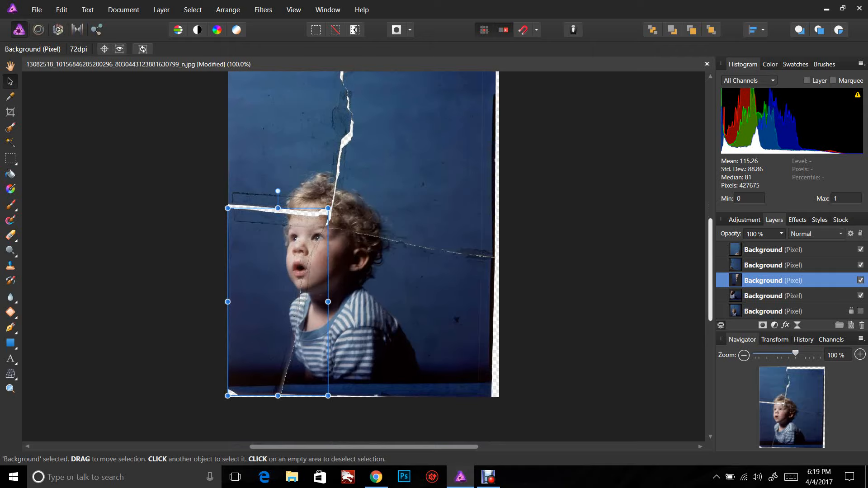
scroll(363, 254, "up", 1)
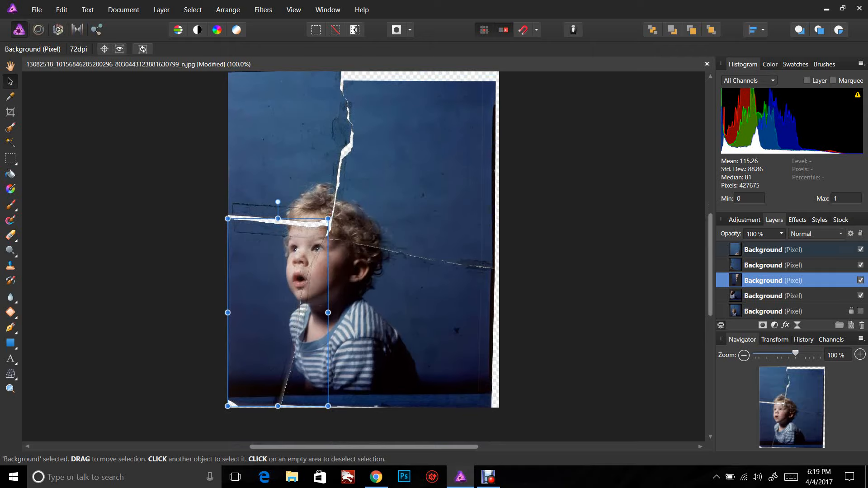
left_click(290, 146)
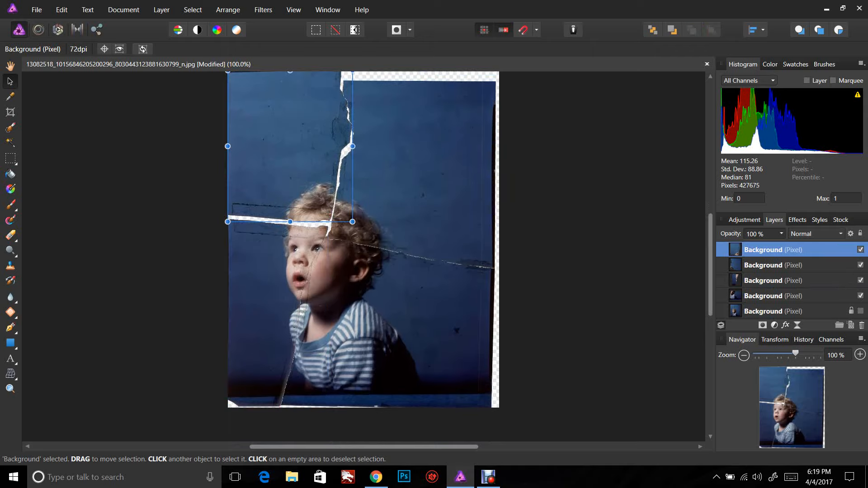
left_click_drag(290, 146, 291, 151)
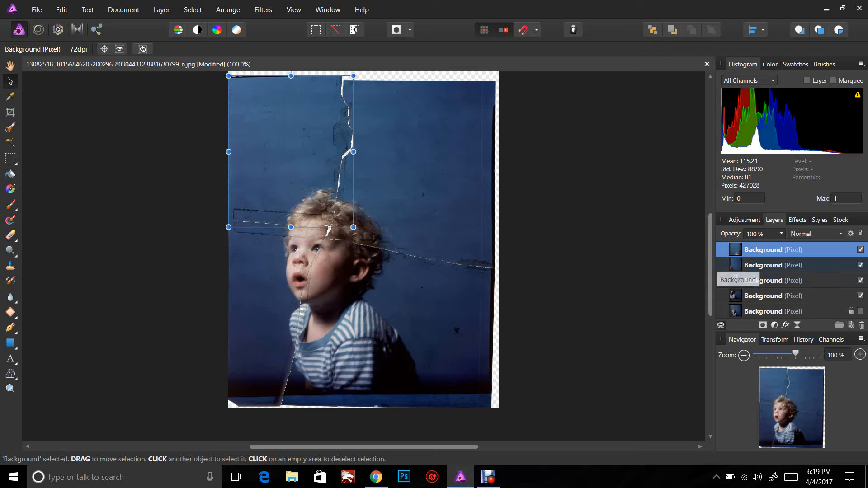
Step: Nudge the upper-right piece up and slightly left to close the vertical tear beside the upper-left piece, keeping its lower seam tight
left_click(764, 265)
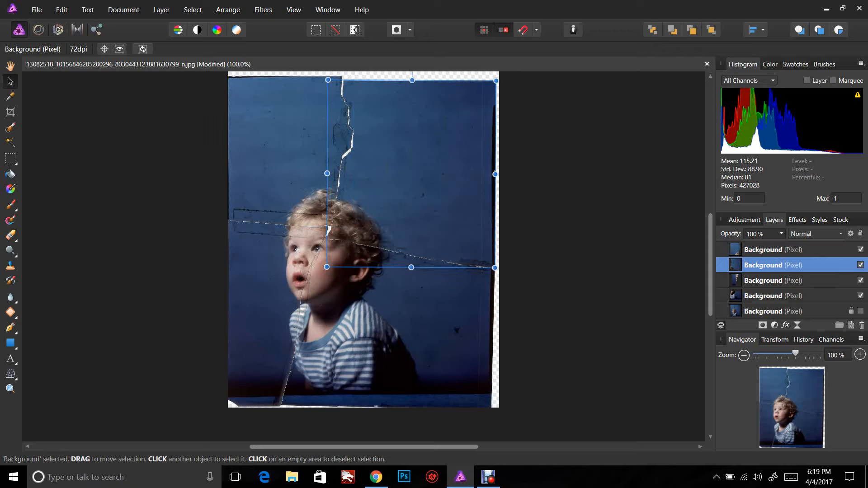
key("shift+Up")
key("Down")
key("Down")
key("Down")
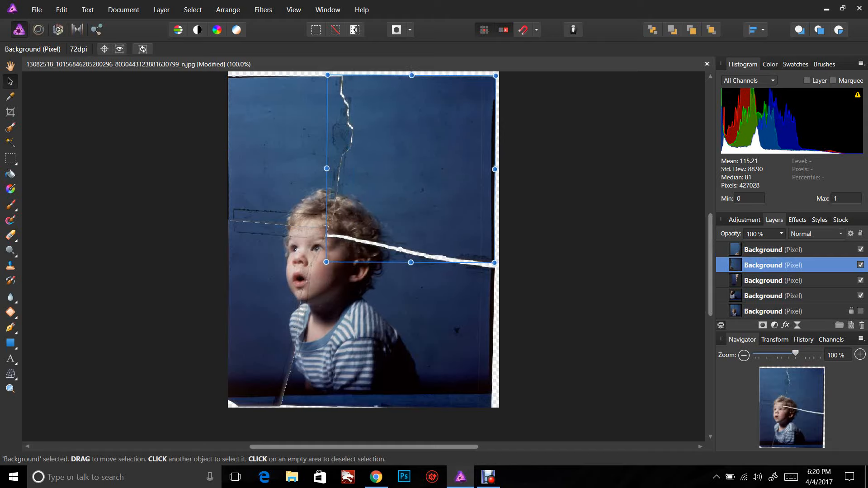
key("Left")
key("Left")
key("Left")
key("Left")
key("Down")
key("Down")
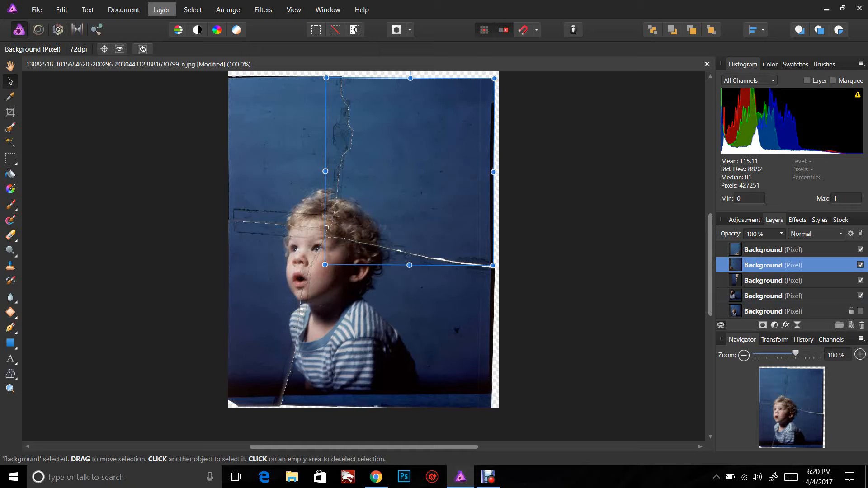
Step: Merge the visible layers into a new layer and try to place it above the top Background layer
left_click(162, 9)
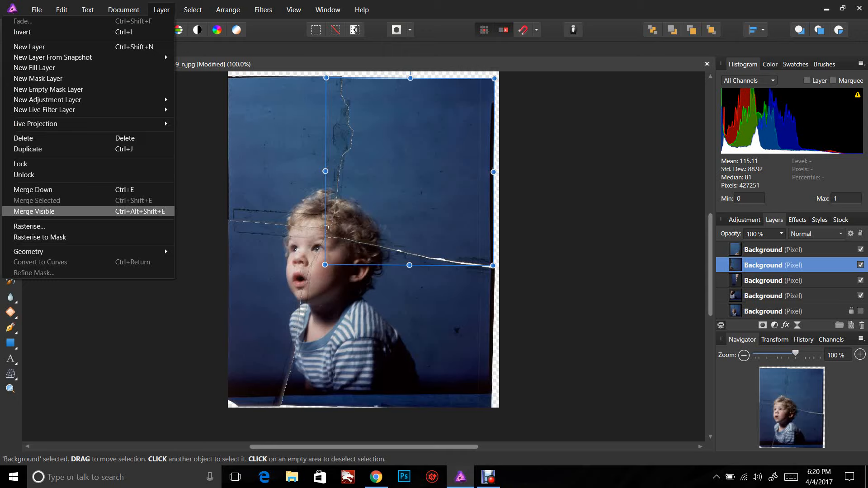
left_click(34, 211)
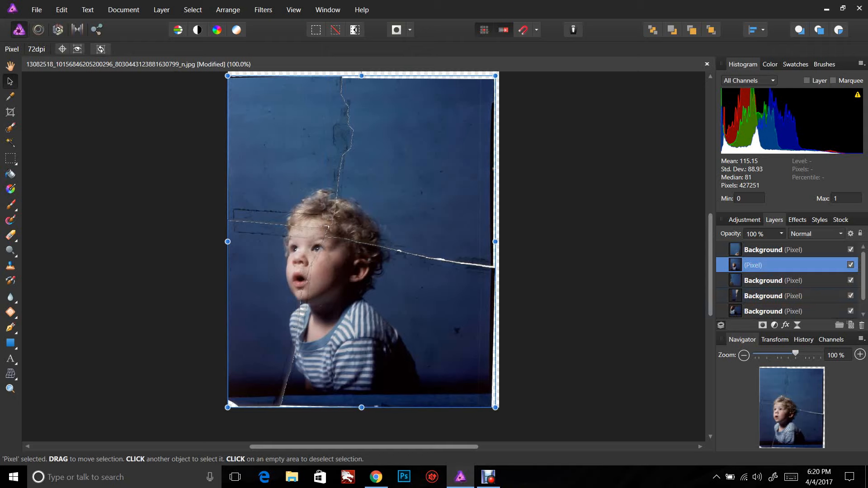
left_click(798, 265)
left_click_drag(799, 265, 798, 249)
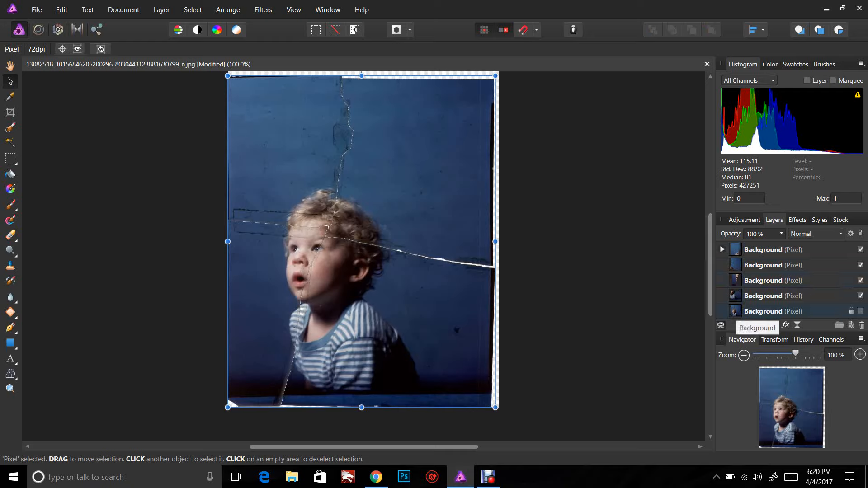
left_click(861, 311)
left_click(860, 311)
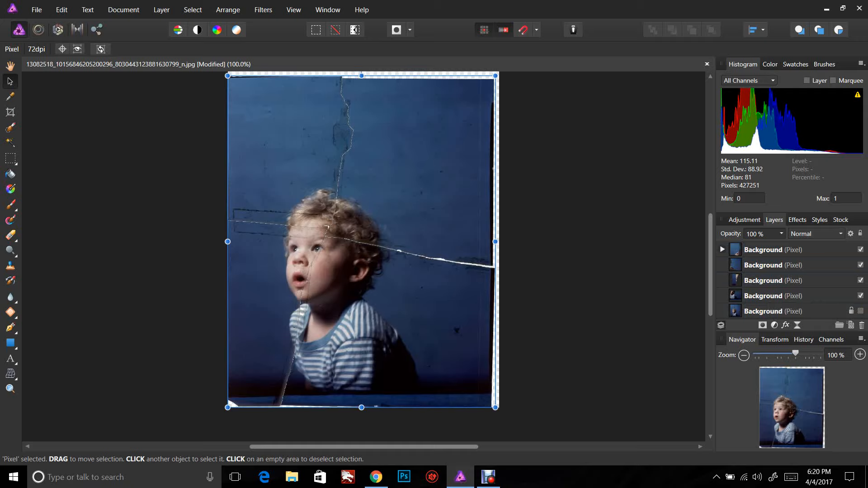
Step: Merge the visible layers again and move the merged layer out of the Background layer to the top of the stack
left_click(61, 10)
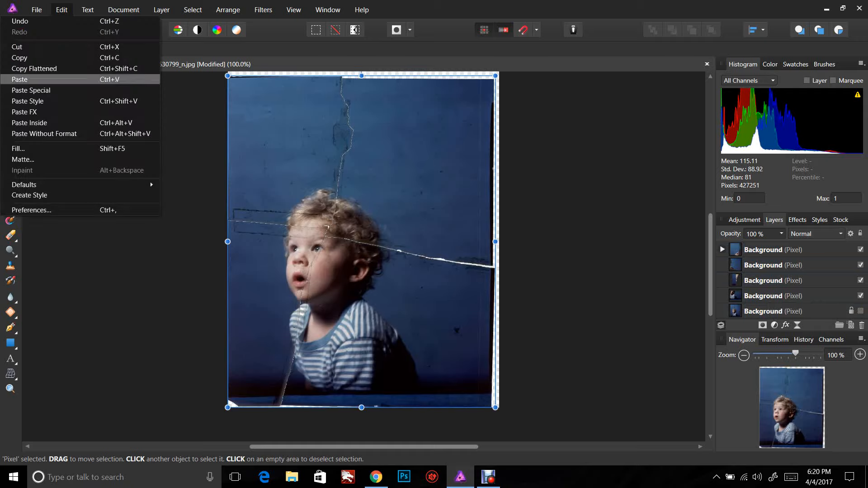
left_click(62, 10)
left_click(162, 9)
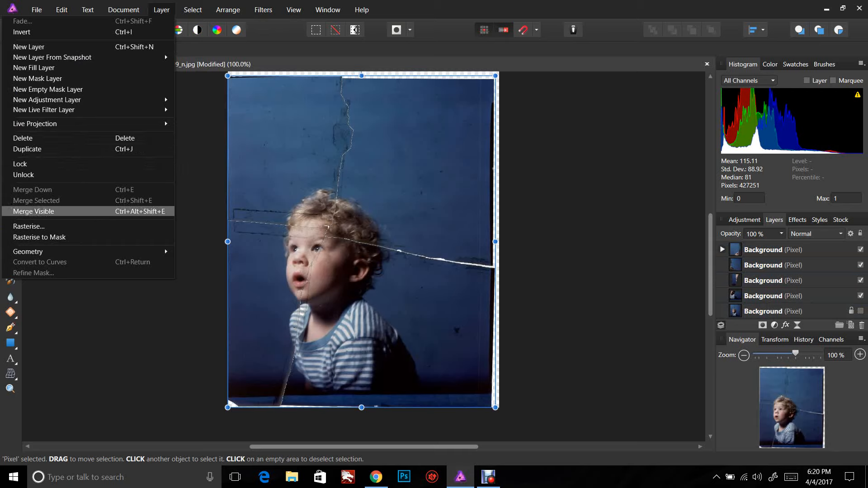
left_click(34, 211)
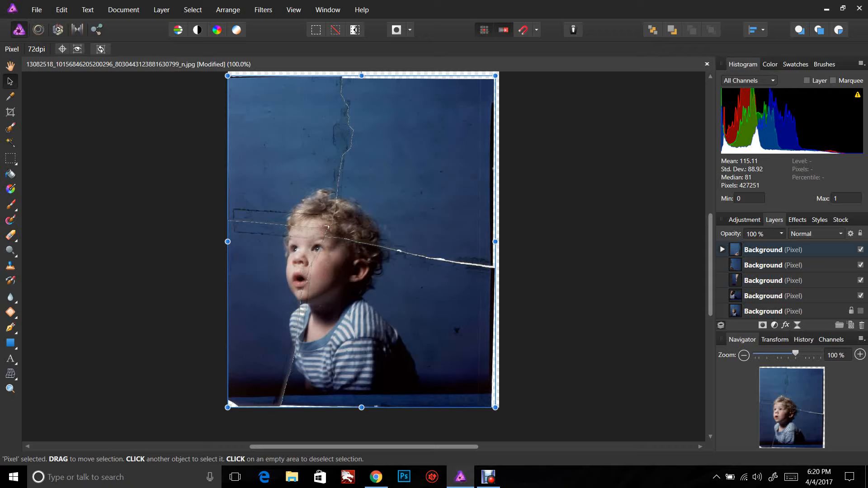
left_click(722, 250)
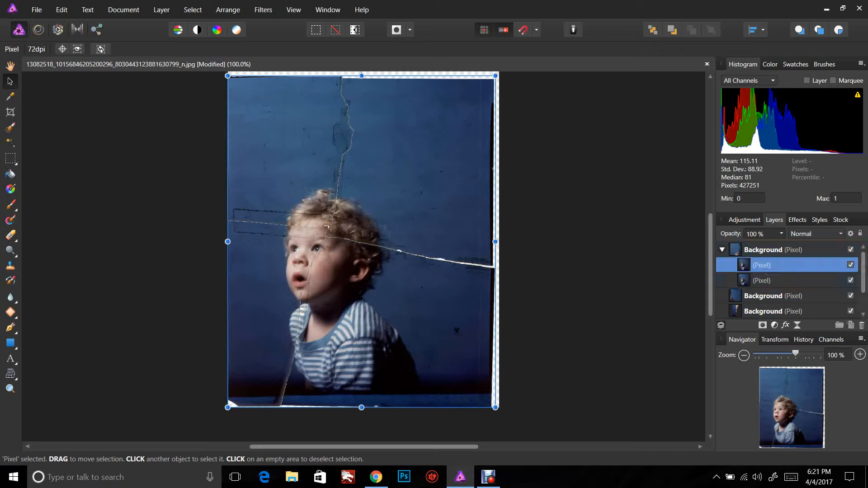
left_click(776, 266)
left_click_drag(776, 265, 776, 245)
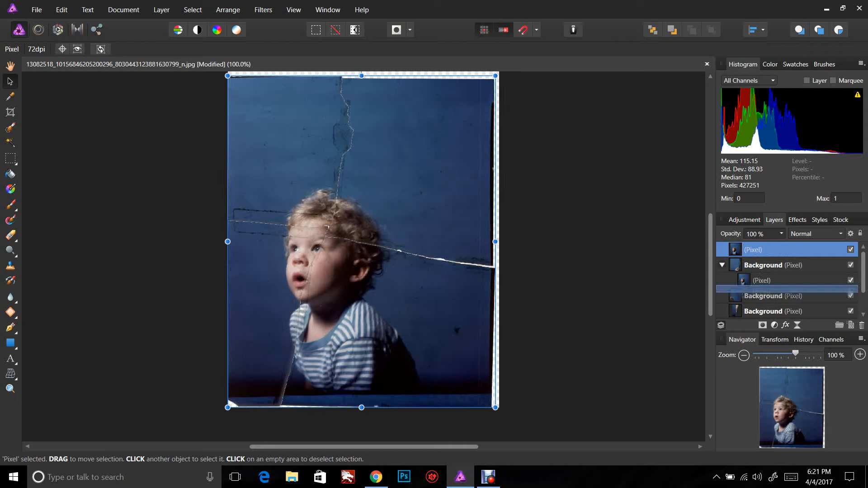
Step: Hide the four Background layers holding the torn pieces, leaving only the merged layer visible
scroll(787, 280, "down", 3)
left_click(851, 250)
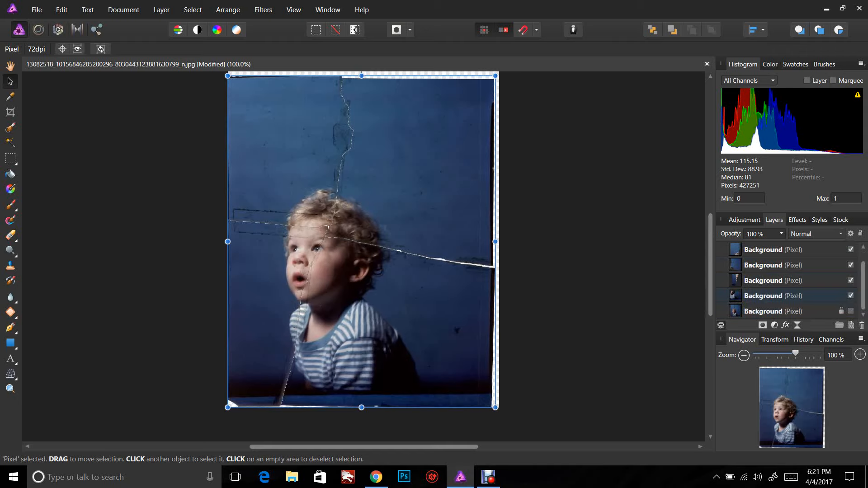
left_click(851, 266)
left_click(851, 280)
left_click(851, 296)
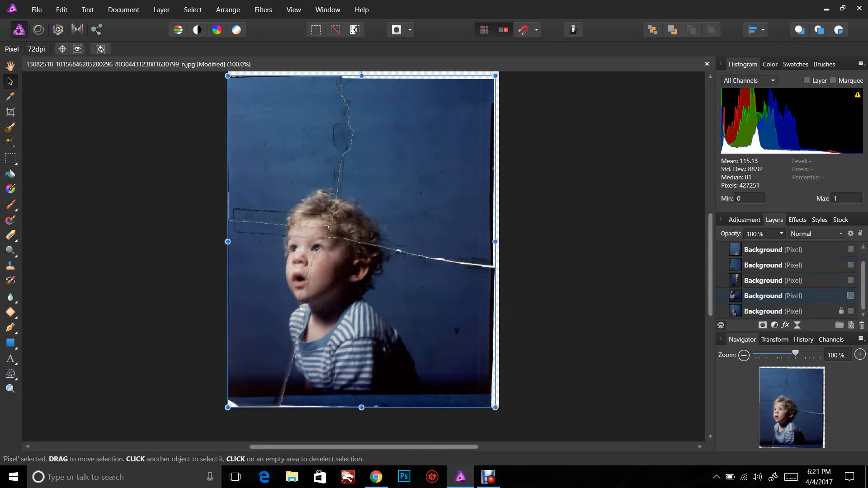
left_click_drag(864, 286, 863, 272)
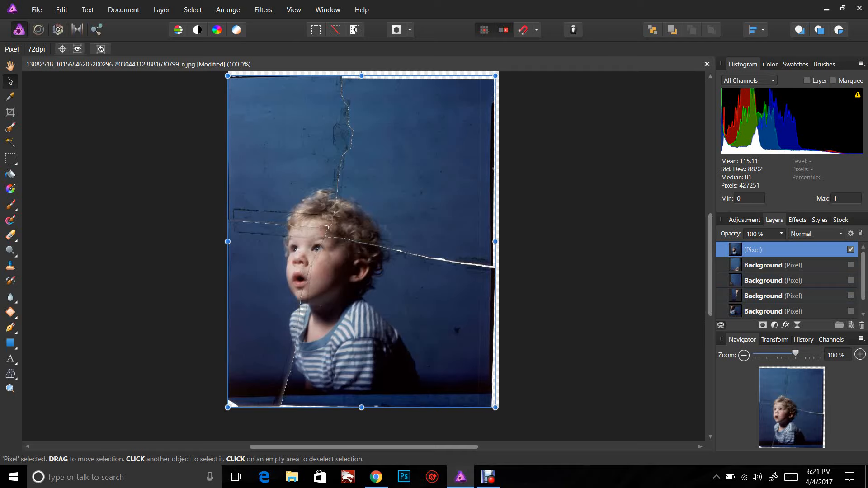
Step: Use the Patch Tool on the merged layer to cover the wide white tear across the blue background beside the boy's head
left_click_drag(796, 353, 808, 353)
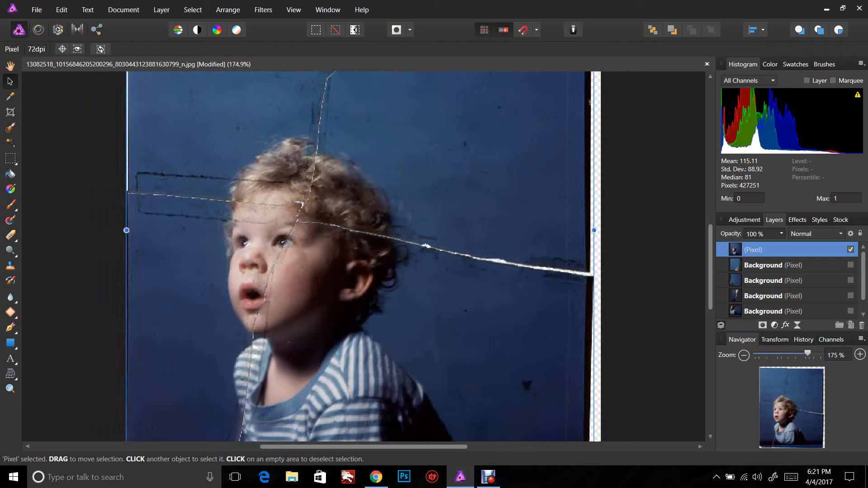
left_click(10, 312)
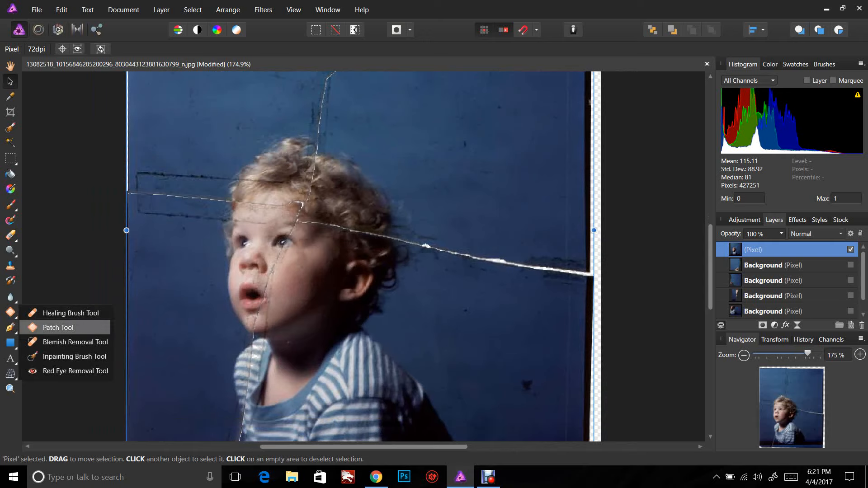
left_click(58, 327)
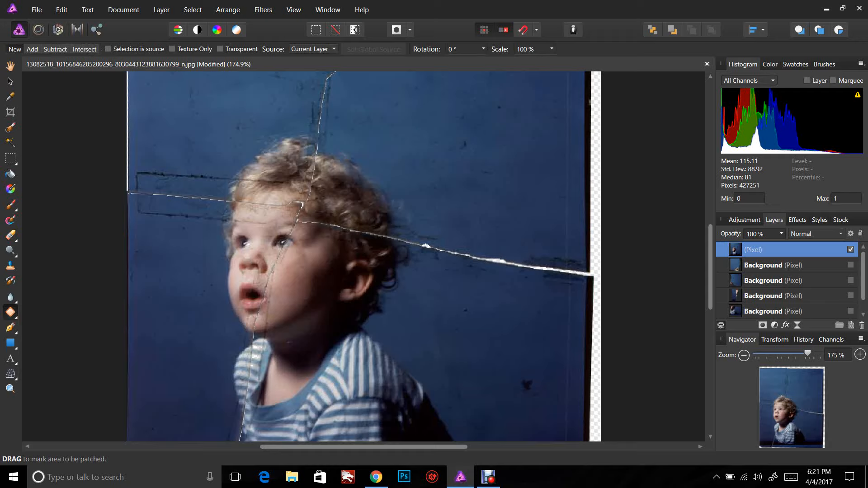
mouse_move(502, 279)
left_mouse_down()
mouse_move(536, 277)
mouse_move(577, 262)
left_mouse_up()
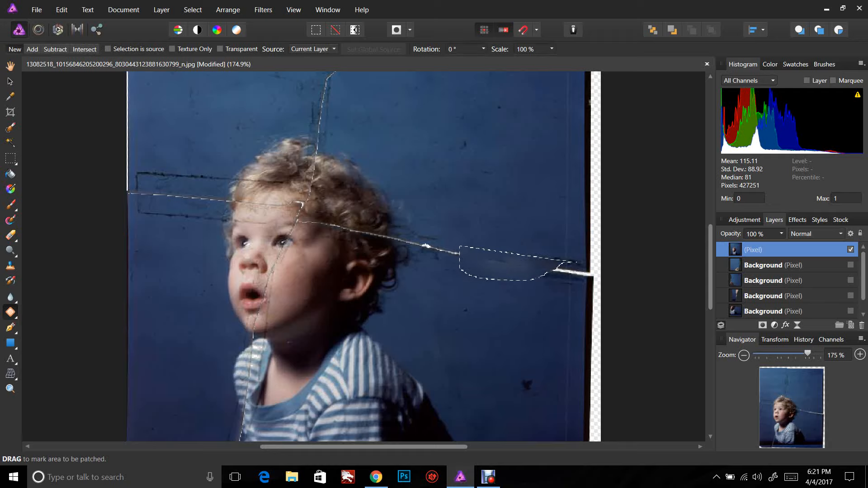
left_click(566, 172)
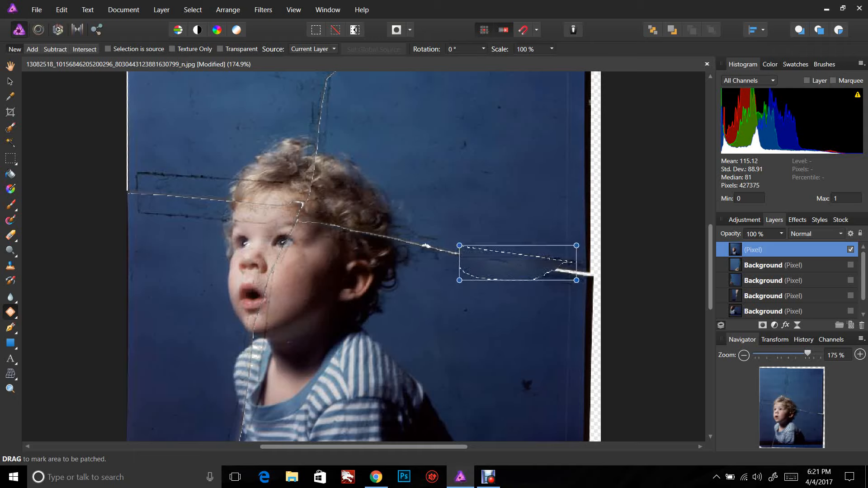
key("ctrl+d")
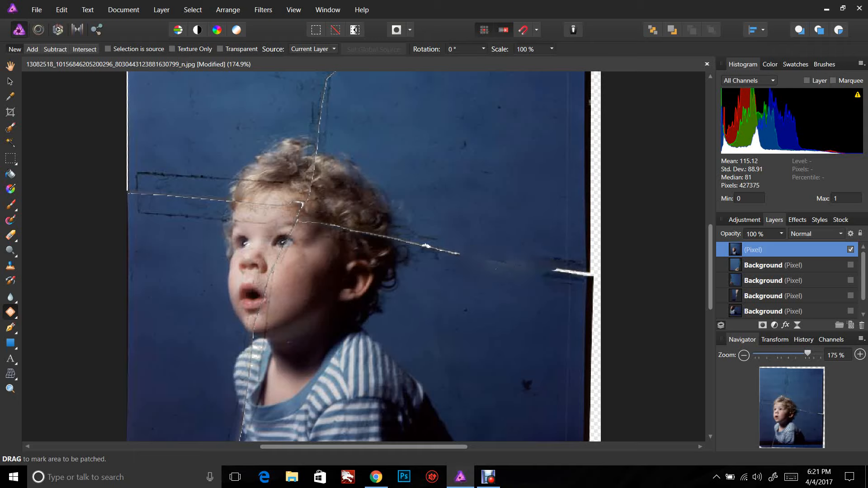
left_click(516, 221)
key("ctrl+d")
Step: Patch out the small dark spots on the blue background below the tear, beside the boy's shoulder
mouse_move(479, 271)
left_mouse_down()
mouse_move(488, 296)
mouse_move(473, 322)
left_mouse_up()
left_click(479, 312)
key("ctrl+d")
left_click(466, 313)
key("ctrl+d")
mouse_move(514, 368)
left_mouse_down()
mouse_move(545, 401)
mouse_move(516, 366)
left_mouse_up()
left_click(530, 384)
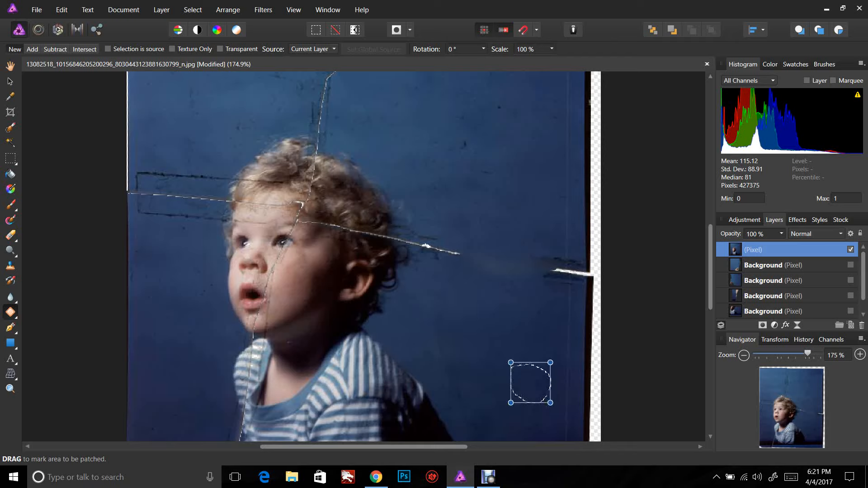
key("ctrl+d")
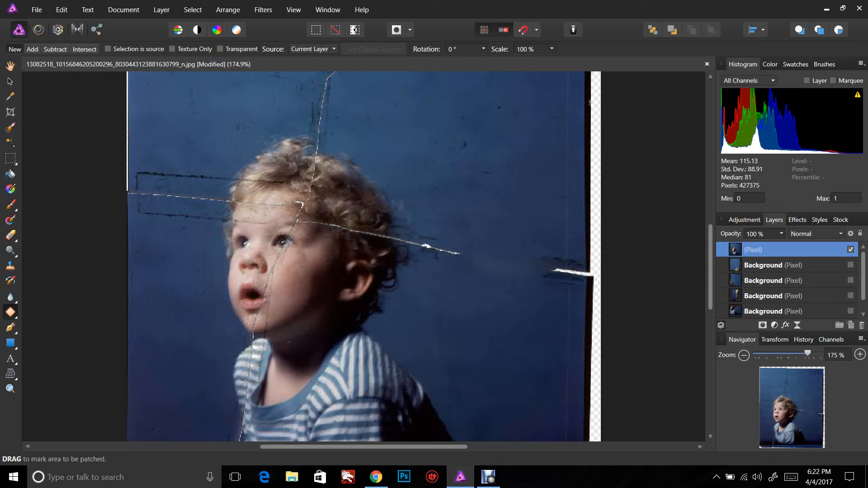
Step: Patch out the lower line of the dark rectangular outline on the blue background in front of the boy's forehead
left_click_drag(149, 220, 146, 220)
left_click(181, 248)
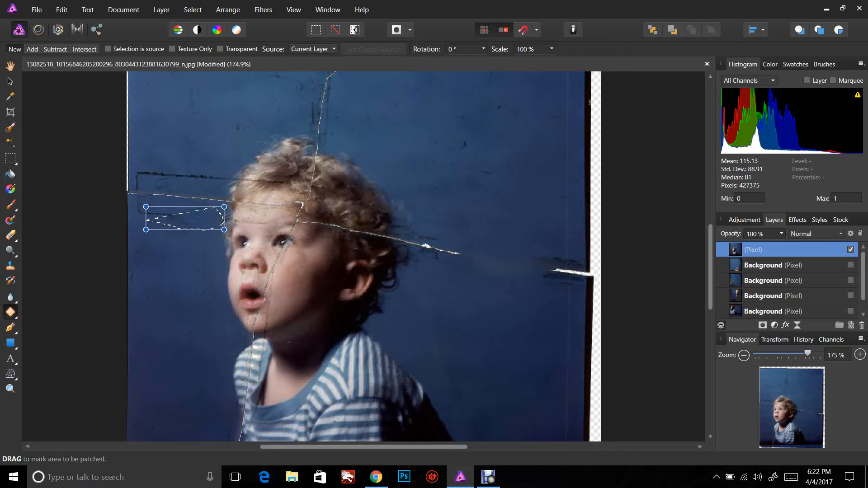
key("ctrl+d")
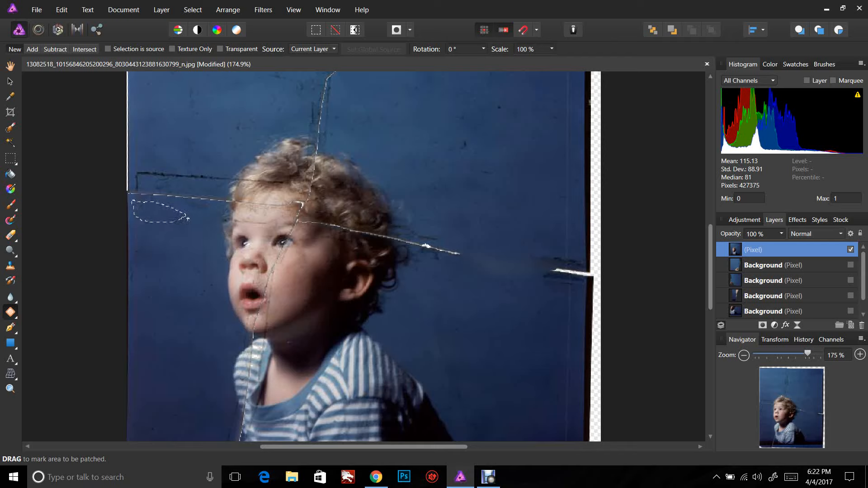
left_click(187, 219)
key("ctrl+d")
Step: Patch out the inner end of the short white tear at the photo's right edge, behind the boy's head
mouse_move(530, 272)
left_mouse_down()
mouse_move(582, 284)
mouse_move(578, 252)
left_mouse_up()
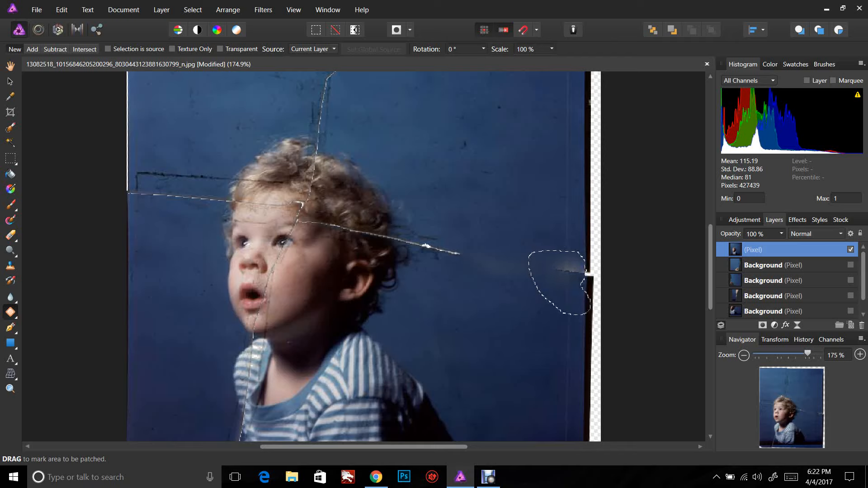
key("ctrl+d")
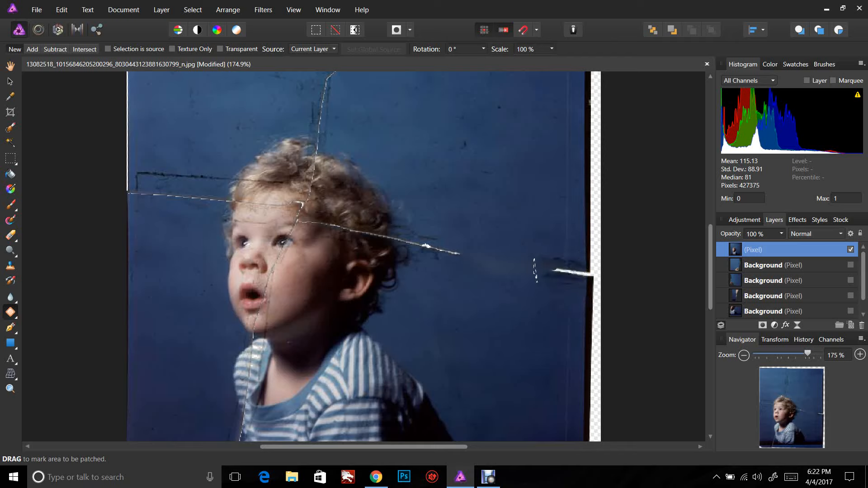
mouse_move(536, 283)
left_mouse_down()
mouse_move(578, 277)
mouse_move(570, 251)
mouse_move(548, 247)
mouse_move(534, 260)
left_mouse_up()
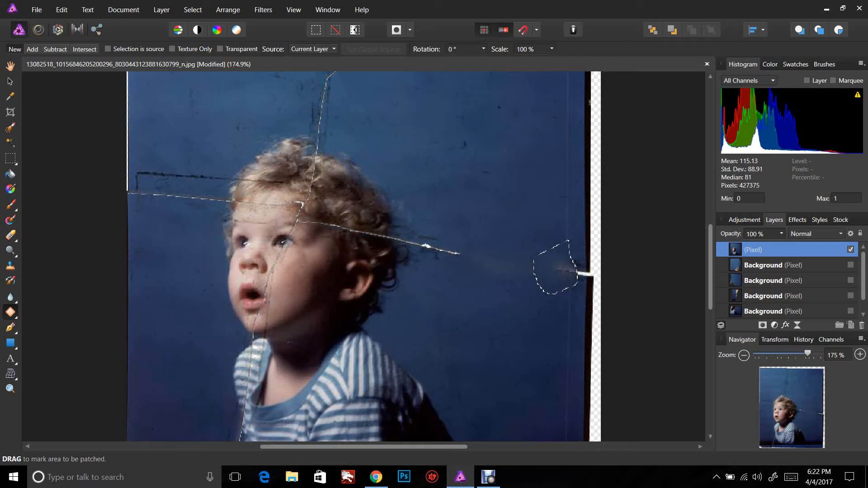
key("ctrl+d")
left_click_drag(552, 271, 552, 276)
key("ctrl+d")
Step: Patch out the vertical tear and its dark smudges on the blue background, from the photo's top edge down to just above the hair
left_click_drag(710, 267, 710, 203)
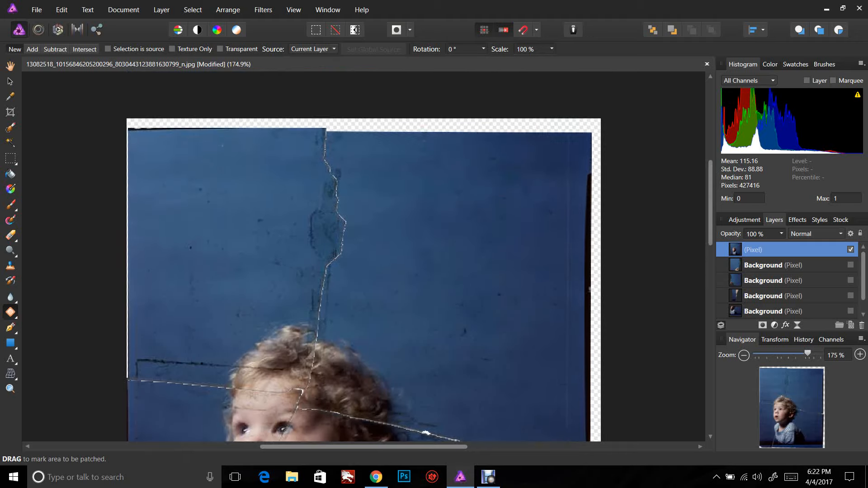
mouse_move(298, 197)
left_mouse_down()
mouse_move(325, 253)
mouse_move(333, 166)
left_mouse_up()
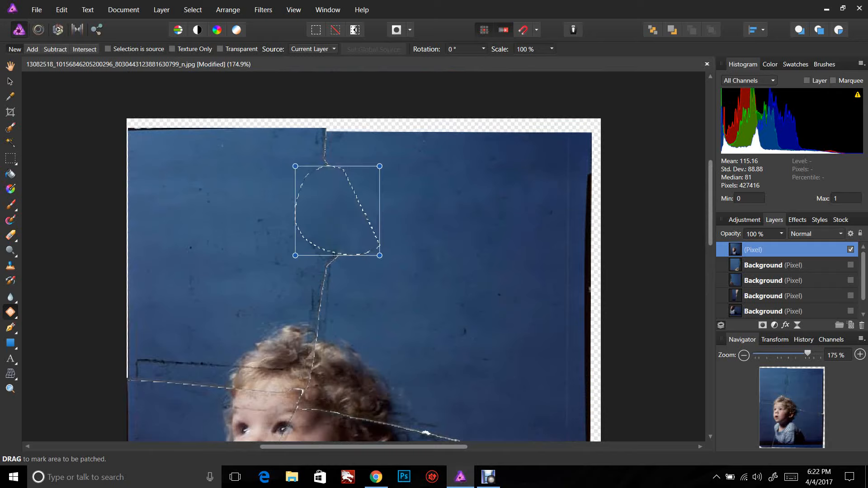
key("ctrl+d")
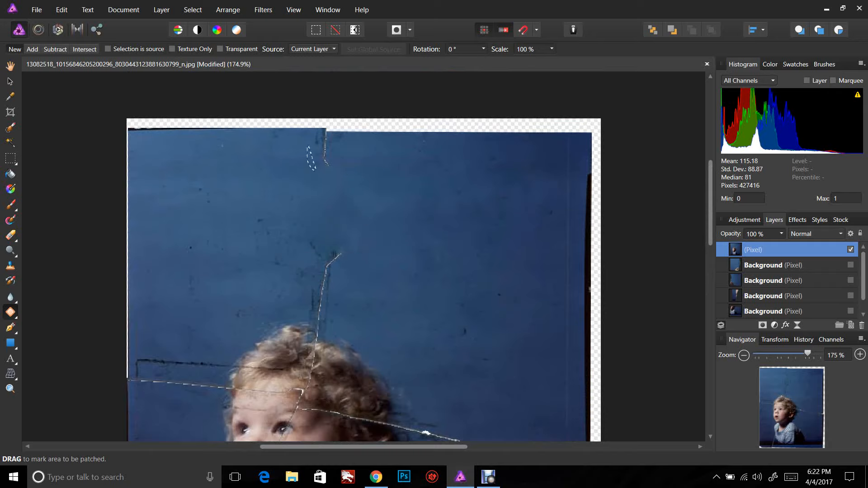
left_click_drag(344, 132, 325, 129)
left_click(348, 185)
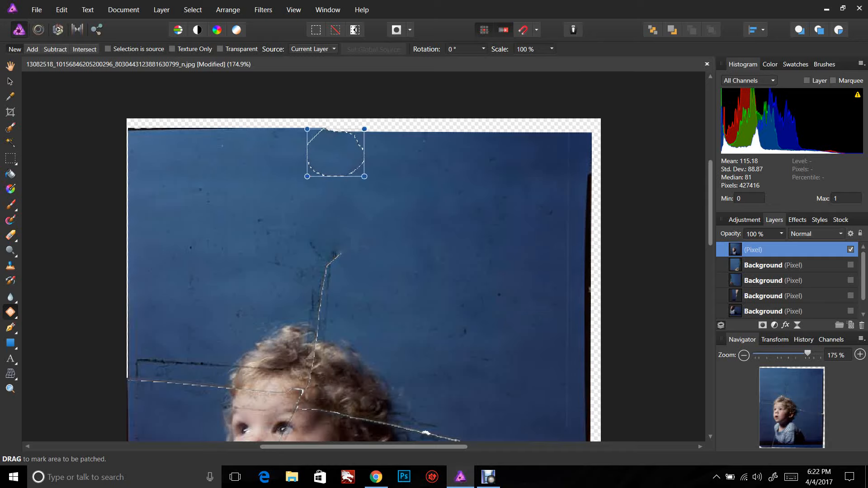
key("ctrl+d")
left_click_drag(306, 273, 382, 257)
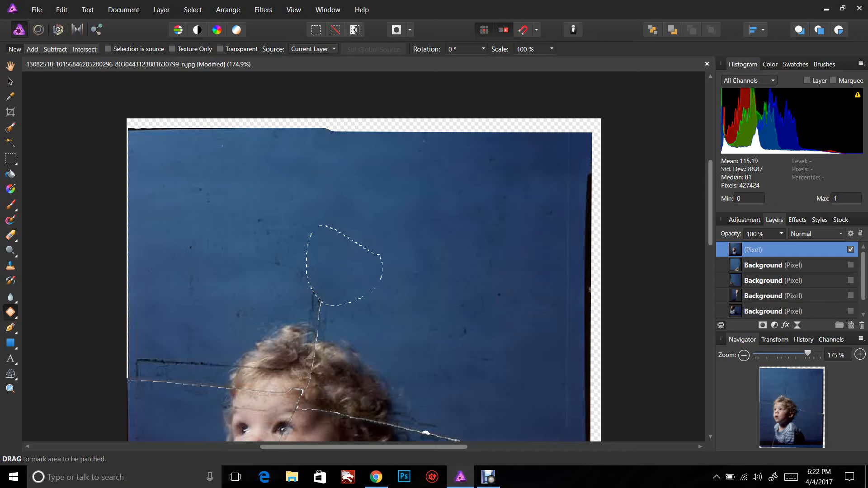
left_click(398, 246)
Step: Patch out the dark specks scattered over the upper-left part of the blue background
mouse_move(240, 273)
left_mouse_down()
mouse_move(311, 285)
mouse_move(244, 195)
left_mouse_up()
left_click(378, 222)
key("ctrl+d")
left_click_drag(253, 277, 147, 244)
left_click(290, 247)
key("ctrl+d")
left_click_drag(225, 209, 201, 161)
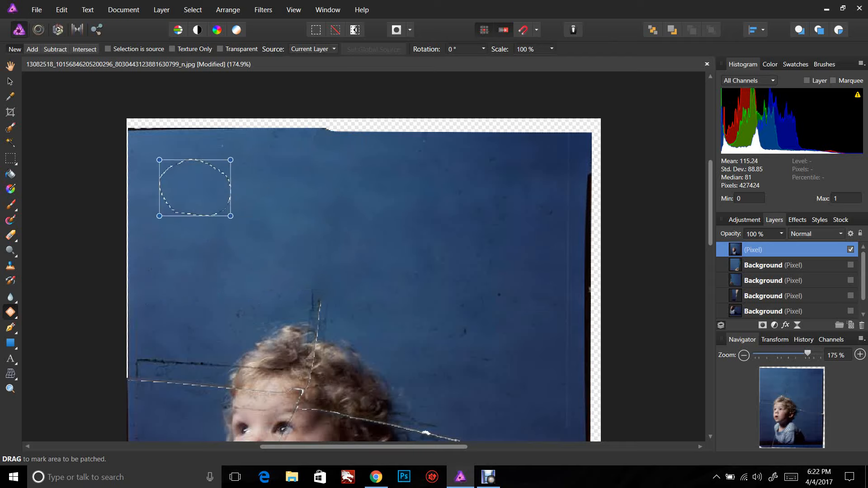
key("ctrl+d")
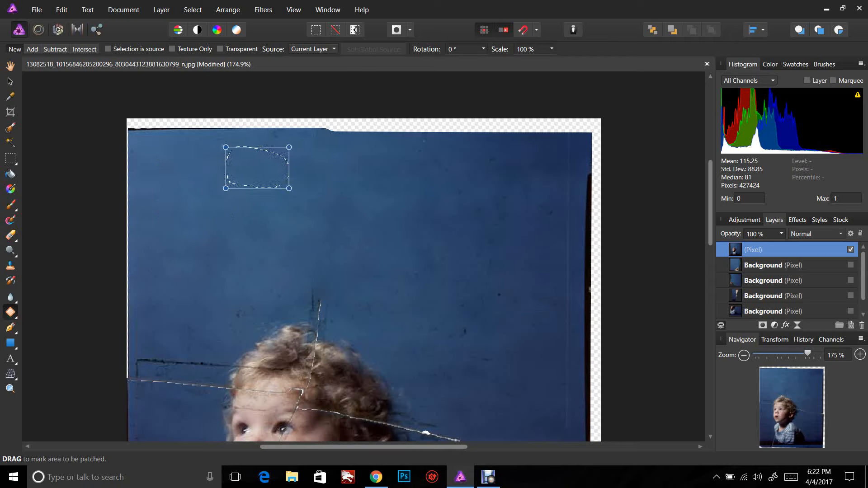
key("ctrl+d")
left_click_drag(188, 167, 182, 144)
key("ctrl+d")
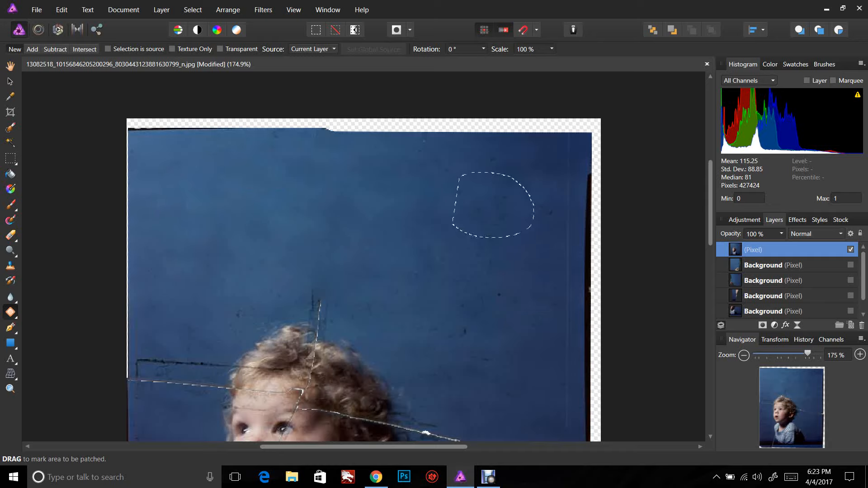
Step: Patch out the dark specks over the upper-right part of the blue background, down to beside the boy's curls
left_click_drag(452, 224, 437, 181)
key("ctrl+d")
mouse_move(474, 156)
left_mouse_down()
mouse_move(484, 171)
mouse_move(474, 157)
mouse_move(407, 157)
left_mouse_up()
mouse_move(532, 220)
left_mouse_down()
mouse_move(562, 203)
mouse_move(520, 210)
left_mouse_up()
mouse_move(482, 276)
left_mouse_down()
mouse_move(512, 241)
mouse_move(457, 252)
mouse_move(462, 258)
left_mouse_up()
mouse_move(409, 299)
left_mouse_down()
mouse_move(446, 272)
mouse_move(408, 298)
left_mouse_up()
mouse_move(473, 329)
left_mouse_down()
mouse_move(526, 301)
mouse_move(472, 329)
left_mouse_up()
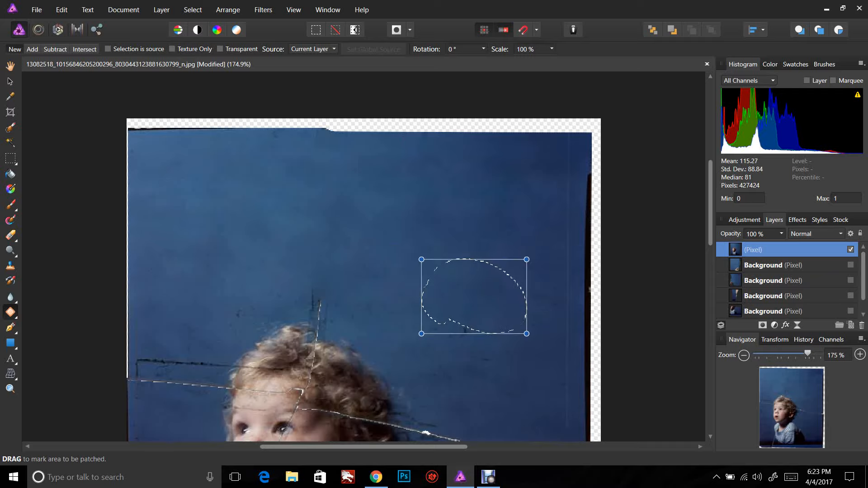
mouse_move(421, 360)
left_mouse_down()
mouse_move(433, 379)
mouse_move(422, 360)
left_mouse_up()
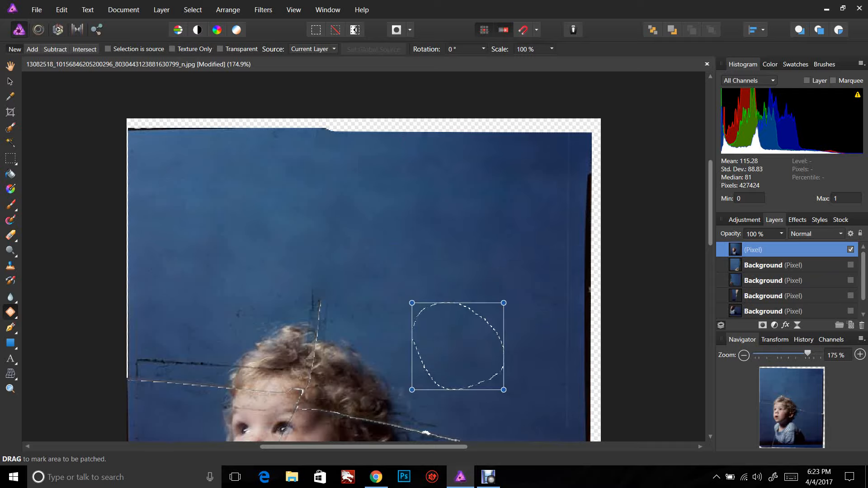
mouse_move(367, 277)
left_mouse_down()
mouse_move(379, 279)
mouse_move(384, 338)
left_mouse_up()
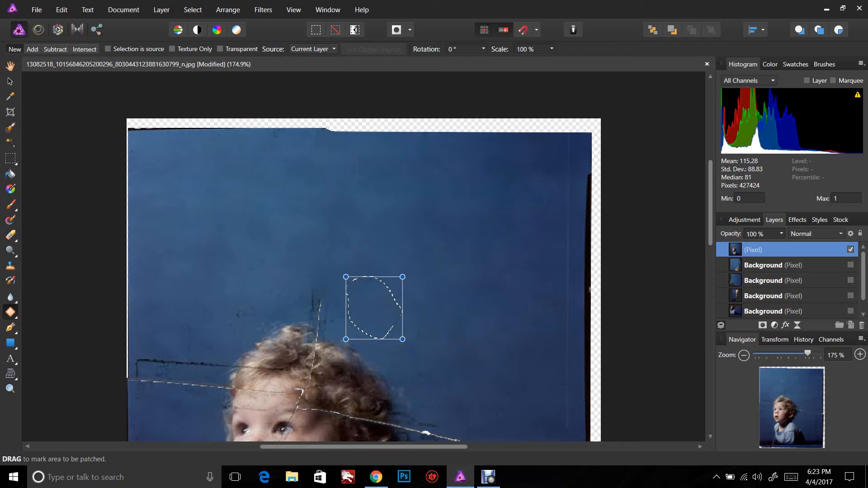
left_click(403, 309)
Step: Patch out the small dark marks on the background just above and in front of the boy's hair
mouse_move(234, 297)
left_mouse_down()
mouse_move(237, 329)
mouse_move(246, 330)
mouse_move(254, 291)
left_mouse_up()
left_click(268, 301)
left_click(277, 285)
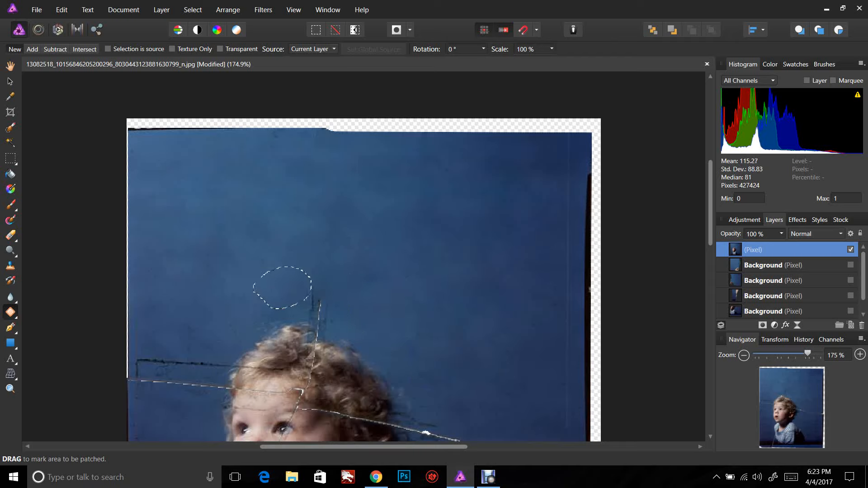
left_click_drag(180, 348, 182, 351)
left_click(191, 329)
left_click_drag(554, 258, 550, 258)
left_click(540, 265)
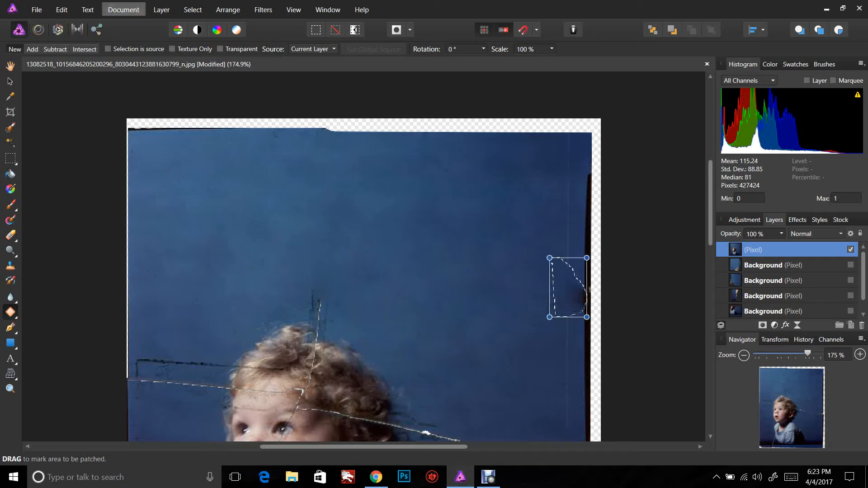
key("ctrl+z")
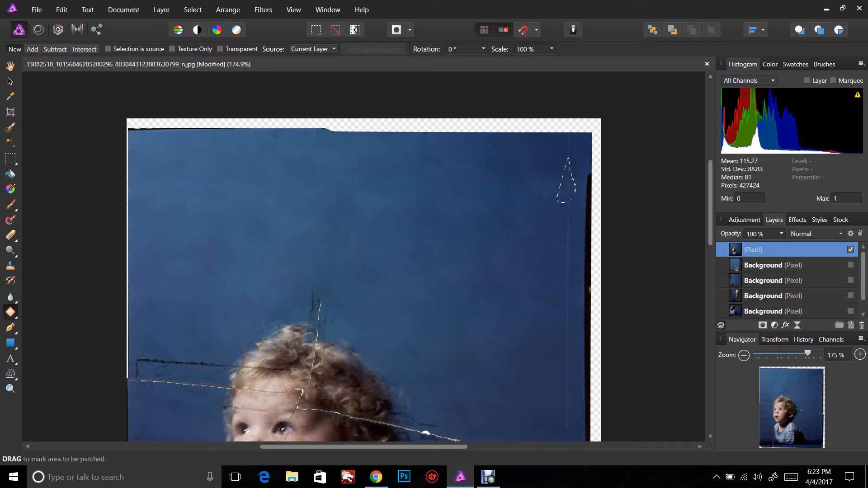
Step: Patch out the upper part of the faint vertical line near the photo's right edge and a blemish near its left edge
left_click_drag(561, 148, 562, 150)
key("ctrl+z")
mouse_move(561, 252)
left_mouse_down()
mouse_move(554, 194)
mouse_move(567, 164)
left_mouse_up()
key("ctrl+z")
left_click_drag(158, 290, 167, 279)
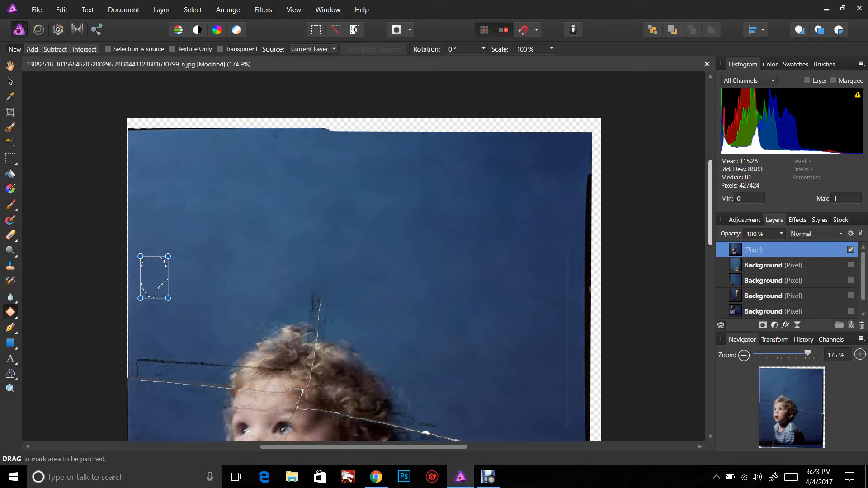
Step: Patch out the remaining piece of the vertical tear and dark smudges on the background directly above the boy's hair
scroll(362, 271, "down", 3)
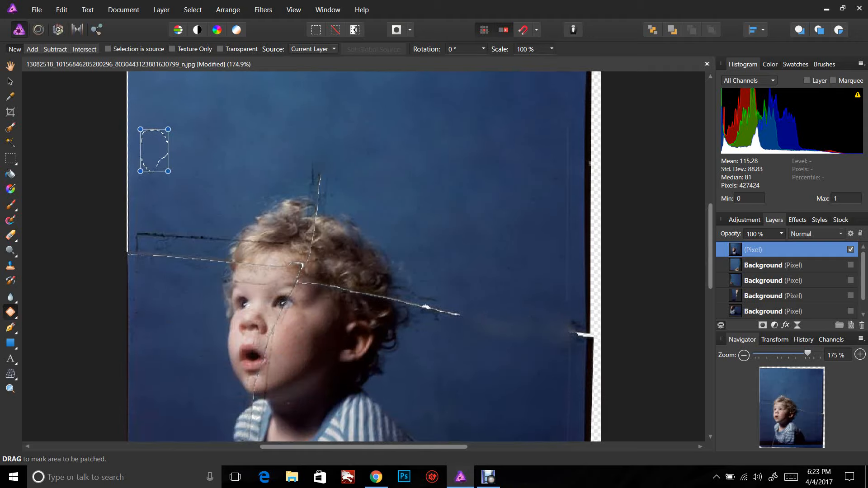
left_click_drag(301, 189, 330, 194)
left_click_drag(340, 144, 347, 144)
left_click(348, 141)
key("ctrl+d")
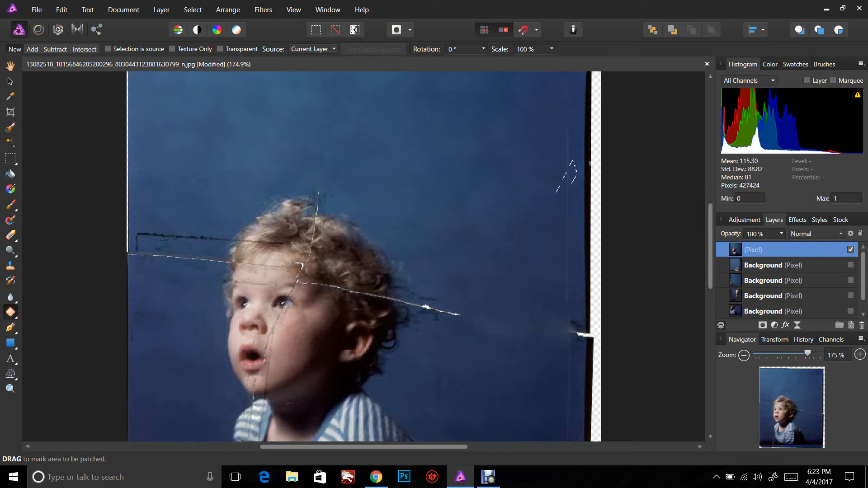
Step: Patch the next section of the faint vertical line near the photo's right edge and clear the selection
left_click_drag(561, 195, 571, 186)
left_click(553, 156)
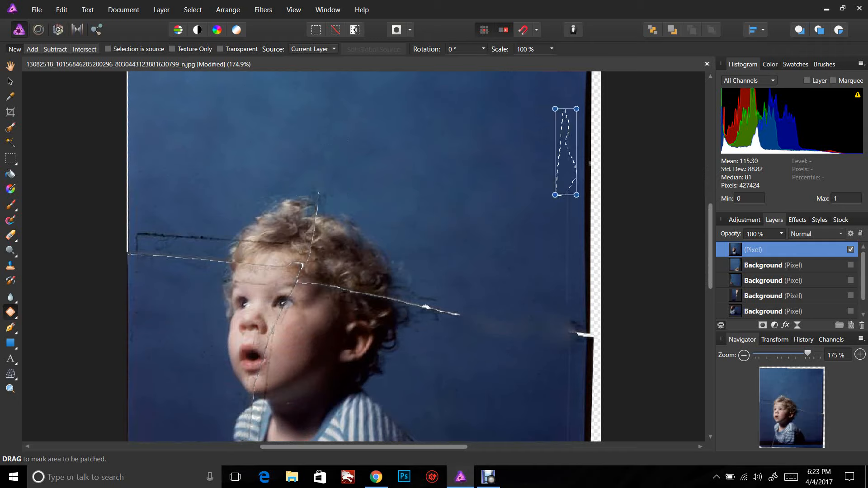
key("ctrl+d")
key("ctrl+d")
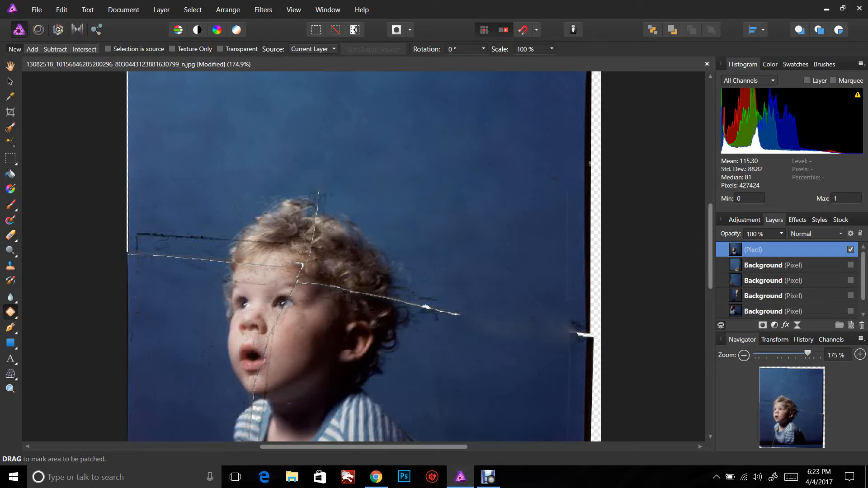
Step: Patch out the faint specks on the background behind the boy's head and a further stretch of the vertical line
left_click_drag(534, 149, 543, 141)
mouse_move(508, 193)
left_mouse_down()
mouse_move(526, 217)
mouse_move(506, 202)
left_mouse_up()
mouse_move(438, 251)
left_mouse_down()
mouse_move(449, 236)
mouse_move(403, 244)
mouse_move(430, 252)
left_mouse_up()
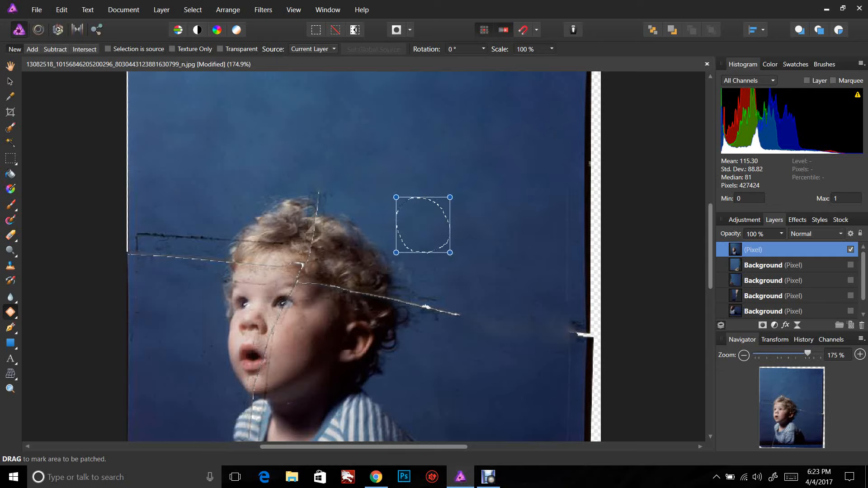
left_click_drag(557, 251, 570, 213)
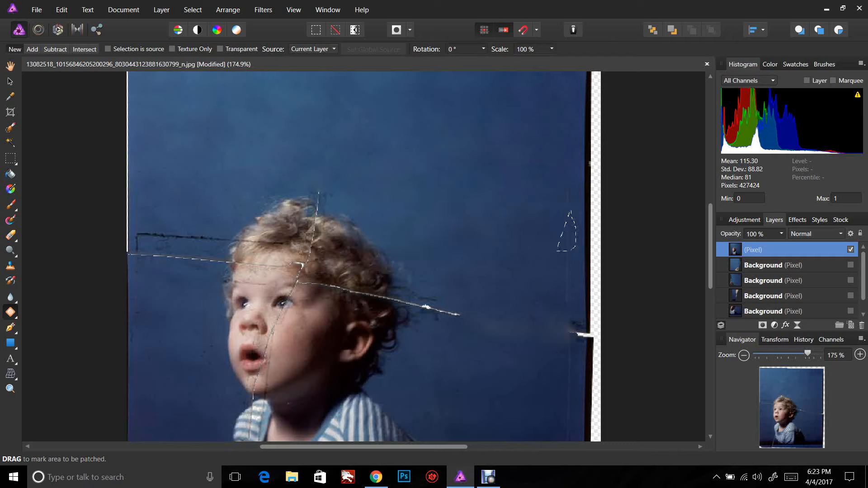
left_click_drag(556, 176, 557, 251)
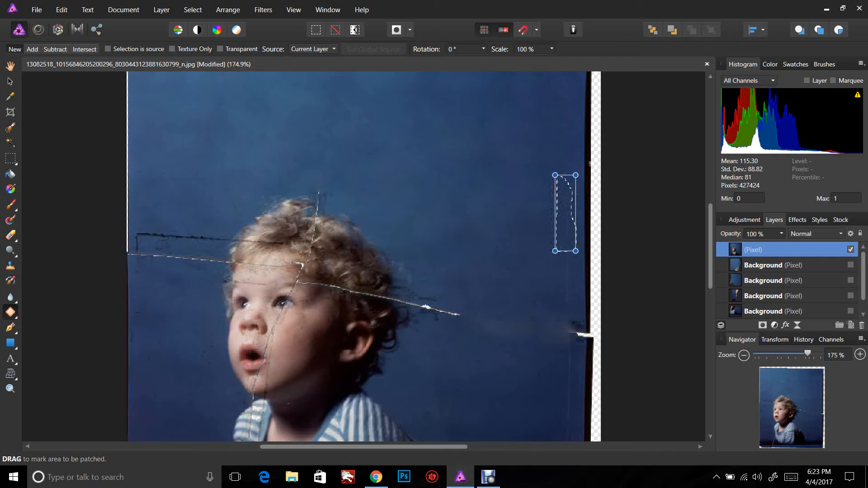
mouse_move(502, 289)
left_mouse_down()
mouse_move(515, 293)
mouse_move(484, 242)
mouse_move(472, 277)
left_mouse_up()
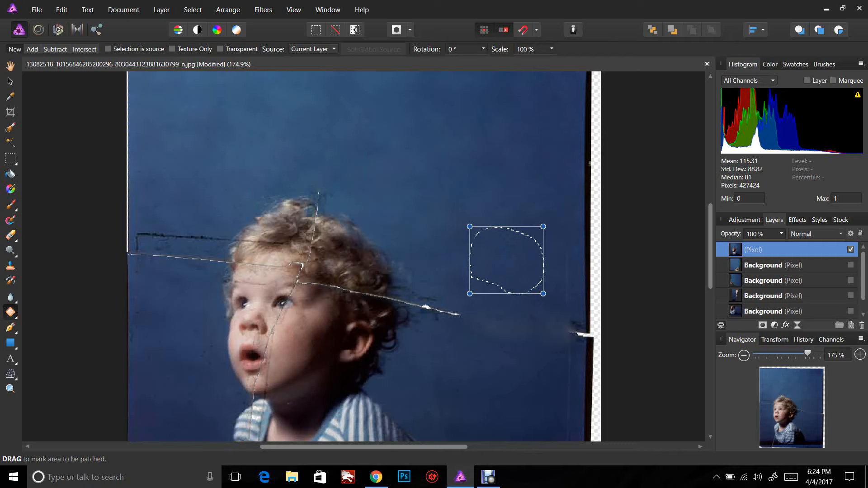
Step: Patch out the dark rectangular outline and the horizontal tear across the background in front of the boy's forehead
mouse_move(135, 267)
left_mouse_down()
mouse_move(145, 220)
mouse_move(129, 231)
left_mouse_up()
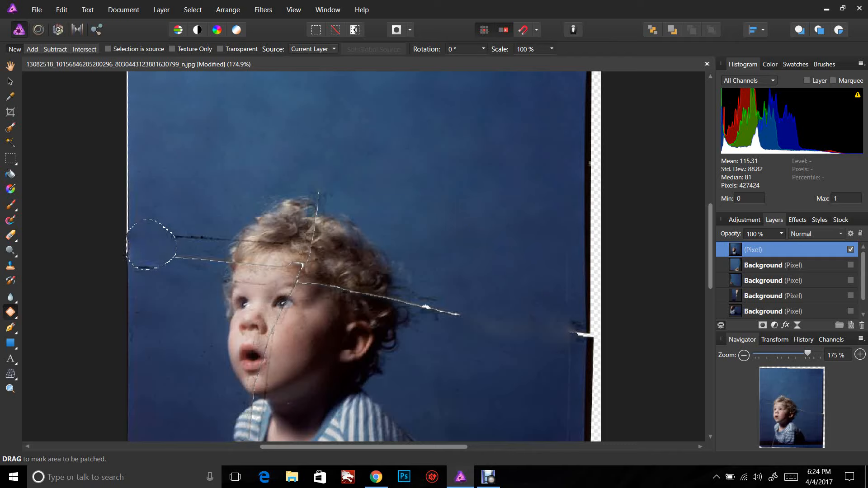
key("ctrl+z")
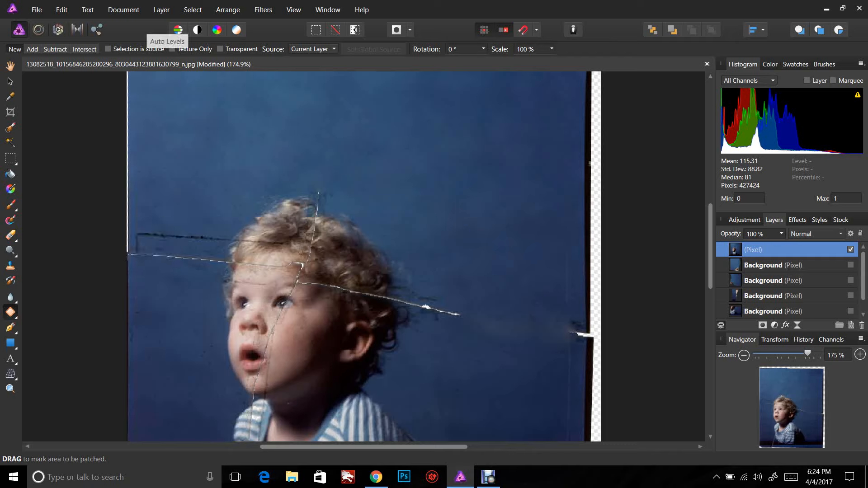
left_click_drag(178, 272, 169, 213)
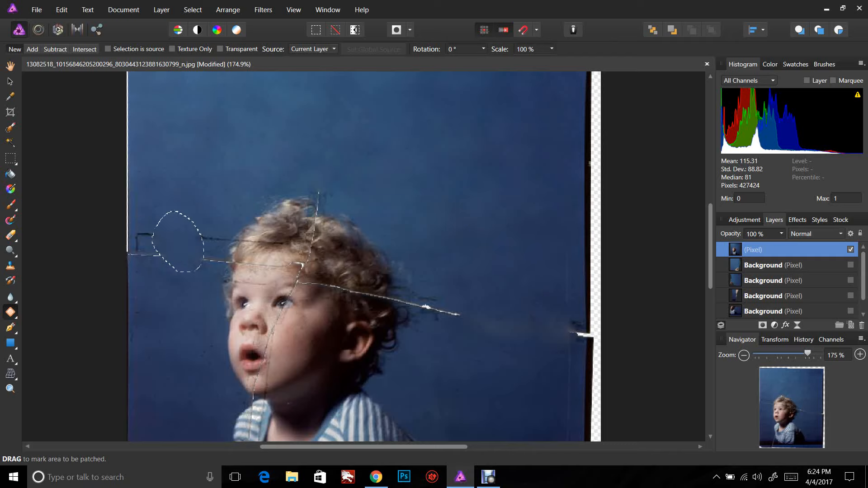
key("ctrl+d")
left_click_drag(137, 221, 138, 275)
key("ctrl+d")
left_click_drag(158, 281, 185, 307)
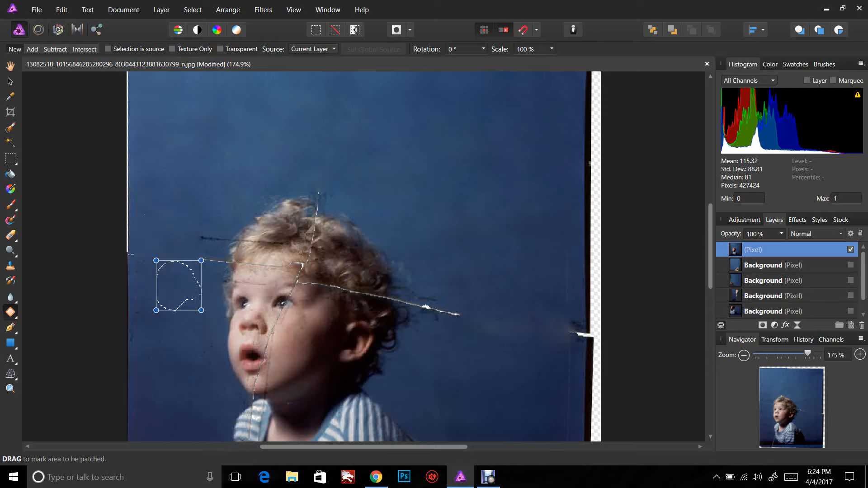
key("ctrl+d")
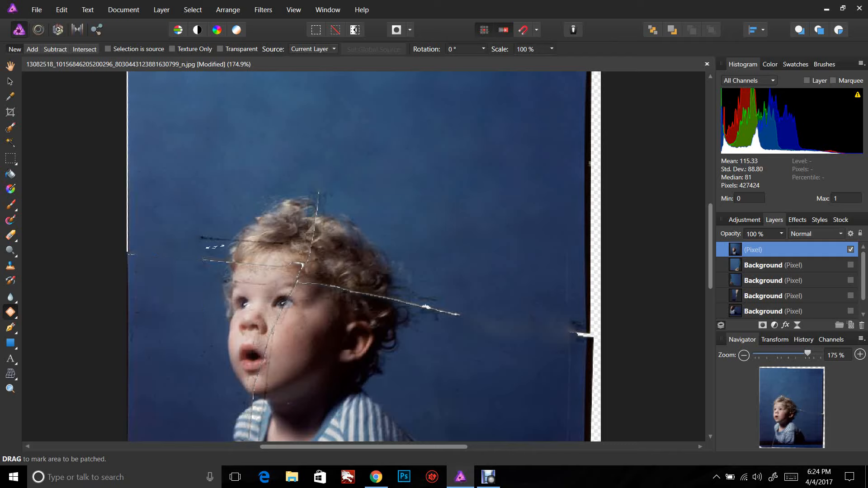
Step: Patch out the remaining ends of the dark line and the tear where they meet the boy's hair and forehead
left_click(202, 248)
key("ctrl+d")
left_click(204, 259)
key("ctrl+d")
Step: Patch out the small spots on the blue background in front of the boy's face
left_click(142, 316)
key("ctrl+d")
left_click_drag(173, 334, 169, 331)
left_click(158, 352)
key("ctrl+d")
left_click_drag(222, 360, 217, 367)
left_click(200, 344)
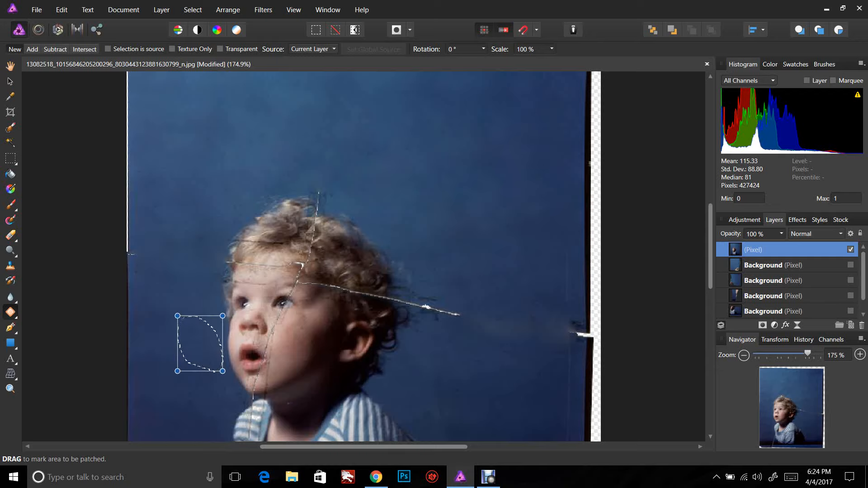
Step: Patch out the discolored area behind the boy's head and the outer end of the white tear beyond his curls
left_click_drag(530, 348, 527, 357)
left_click(500, 329)
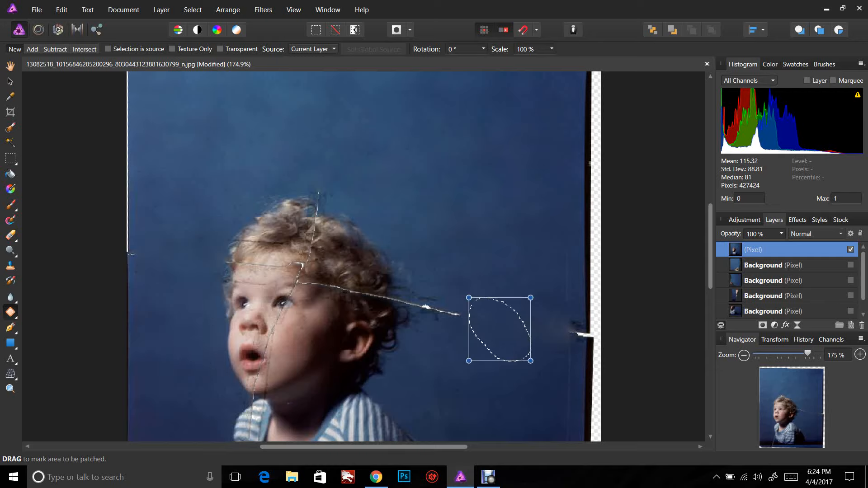
key("ctrl+d")
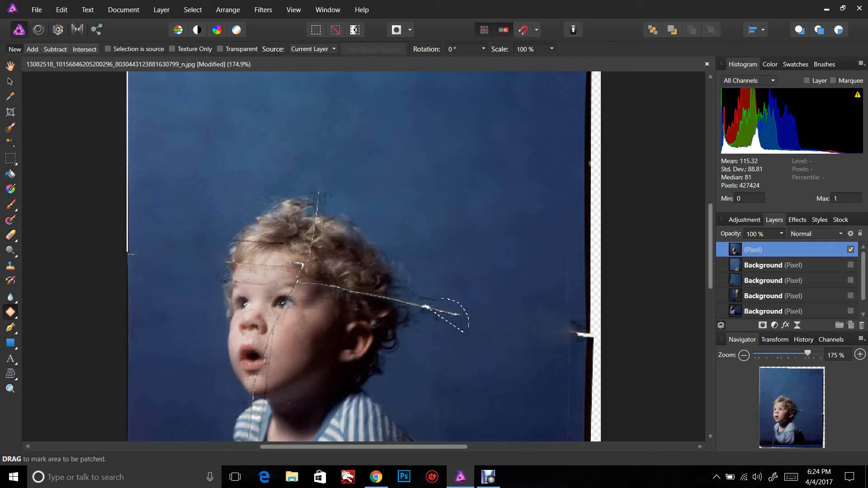
left_click_drag(428, 308, 435, 319)
left_click(444, 317)
key("ctrl+d")
left_click(461, 319)
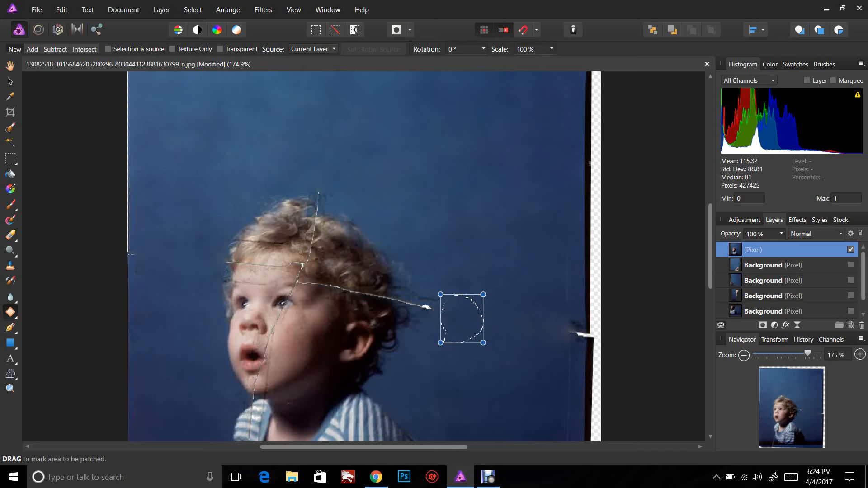
Step: Patch out the blemishes on the lower blue background behind the boy's shoulder and back
scroll(363, 257, "down", 3)
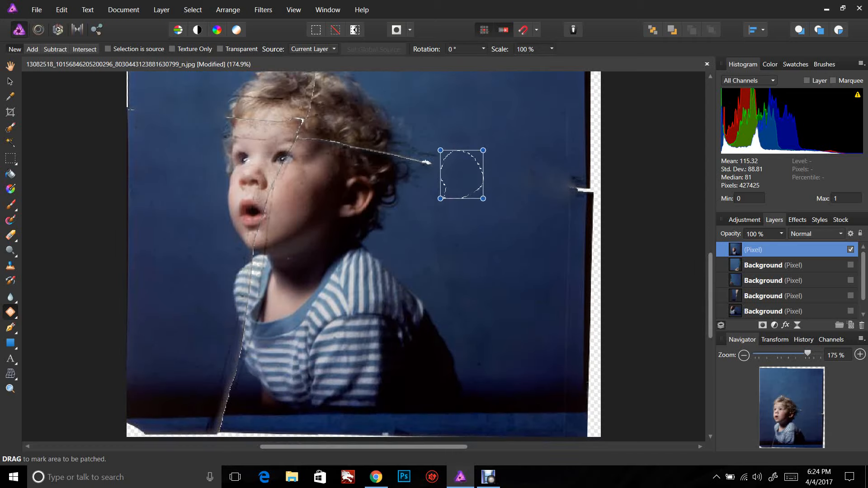
mouse_move(437, 297)
left_mouse_down()
mouse_move(481, 319)
mouse_move(453, 331)
mouse_move(436, 304)
left_mouse_up()
mouse_move(489, 330)
left_mouse_down()
mouse_move(461, 354)
mouse_move(489, 380)
left_mouse_up()
left_click(487, 355)
mouse_move(551, 279)
left_mouse_down()
mouse_move(529, 297)
mouse_move(546, 277)
left_mouse_up()
left_click(547, 305)
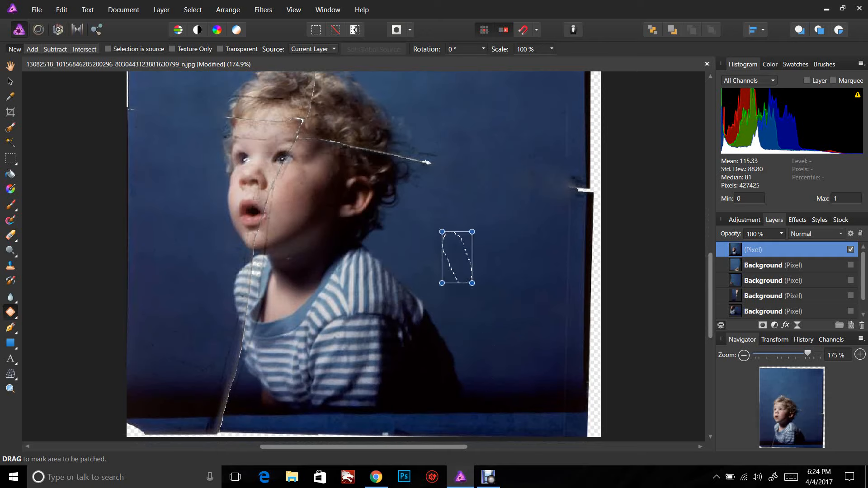
key("ctrl+d")
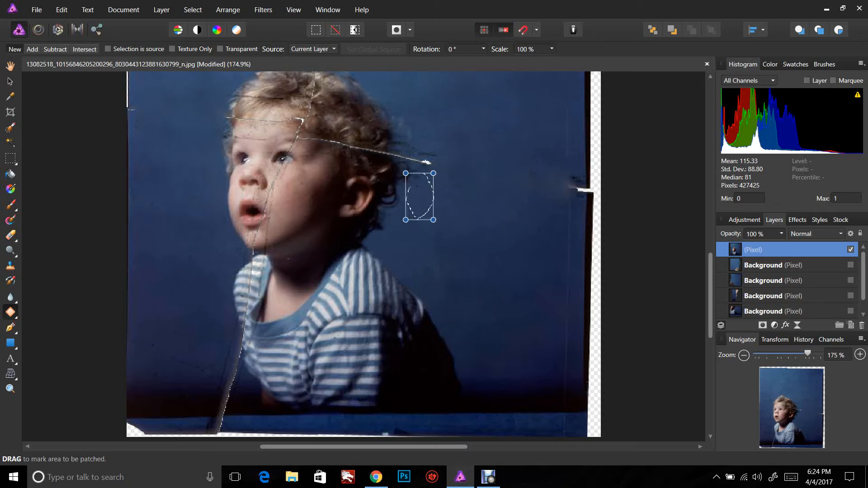
Step: Patch out the marks on the blue background behind the boy's head and ear
left_click(492, 199)
mouse_move(493, 199)
left_mouse_down()
mouse_move(486, 243)
mouse_move(489, 196)
left_mouse_up()
mouse_move(529, 157)
left_mouse_down()
mouse_move(538, 199)
mouse_move(526, 155)
left_mouse_up()
key("ctrl+d")
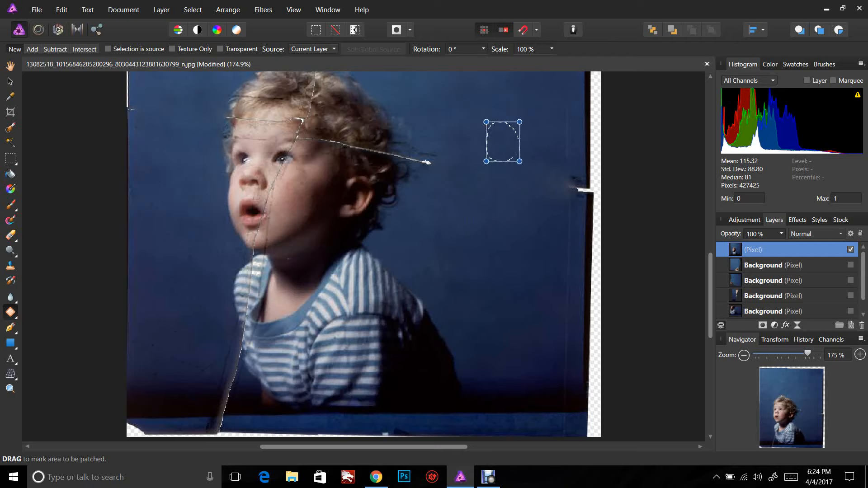
left_click_drag(503, 141, 464, 265)
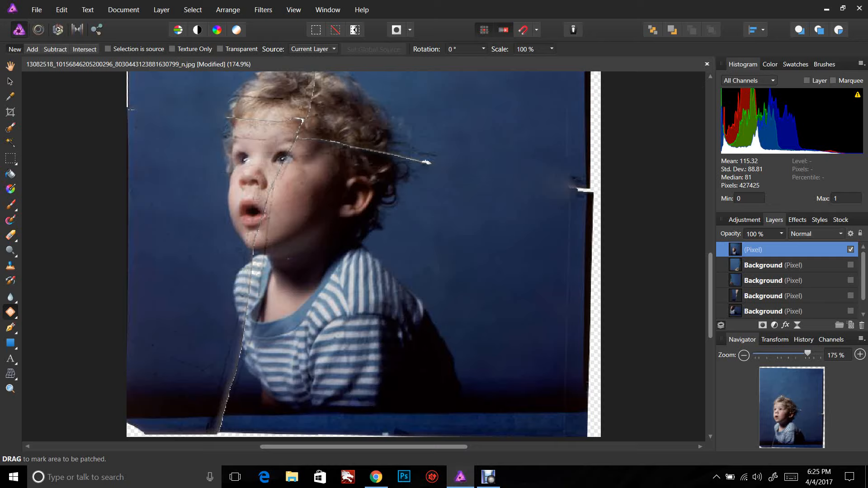
Step: Try to patch the background behind the boy's shoulder from the photo's torn edge, and undo the patch
mouse_move(444, 227)
left_mouse_down()
mouse_move(461, 283)
mouse_move(423, 284)
left_mouse_up()
left_click_drag(439, 256, 588, 185)
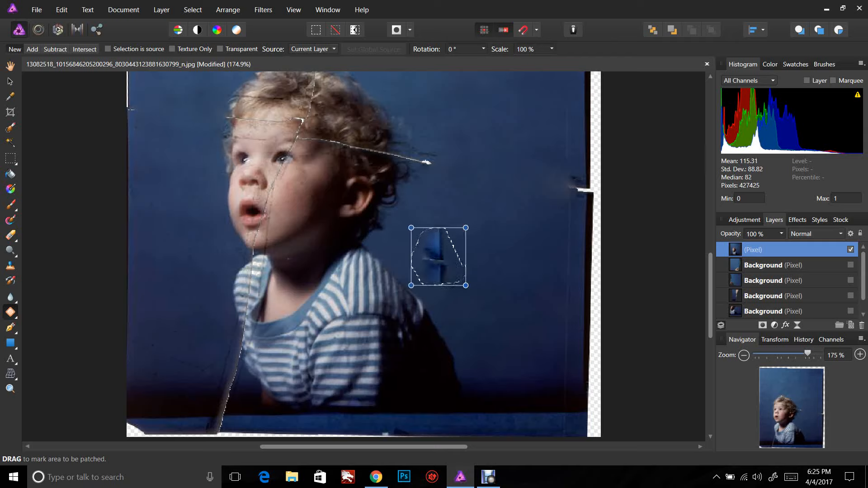
key("ctrl+z")
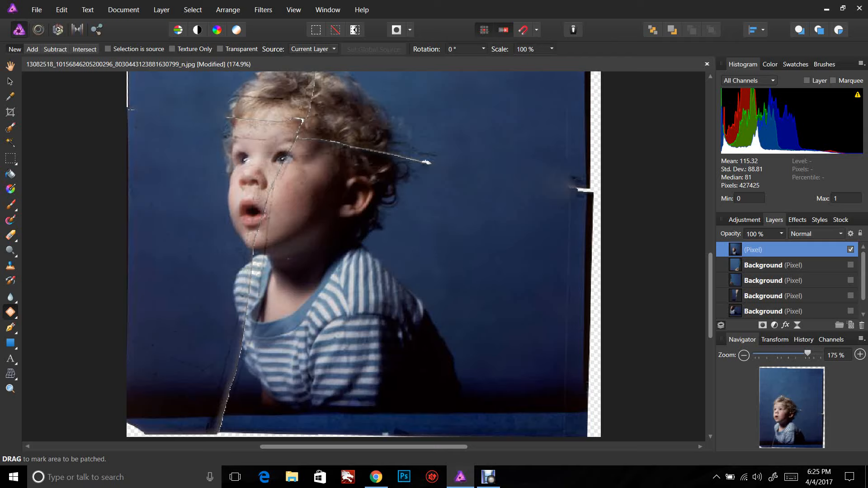
key("ctrl+z")
key("ctrl+z")
key("ctrl+z")
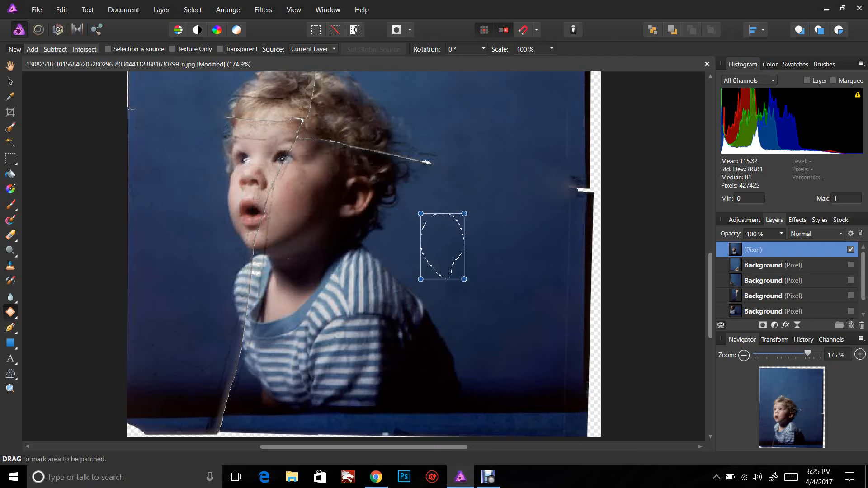
Step: Patch the background behind the boy's shoulder and the dark blue area in front of his shirt
left_click_drag(464, 240, 422, 247)
left_click(479, 282)
mouse_move(210, 372)
left_mouse_down()
mouse_move(222, 355)
mouse_move(170, 367)
mouse_move(175, 372)
mouse_move(160, 329)
mouse_move(182, 350)
mouse_move(131, 345)
mouse_move(144, 332)
left_mouse_up()
left_click(185, 340)
left_click(182, 339)
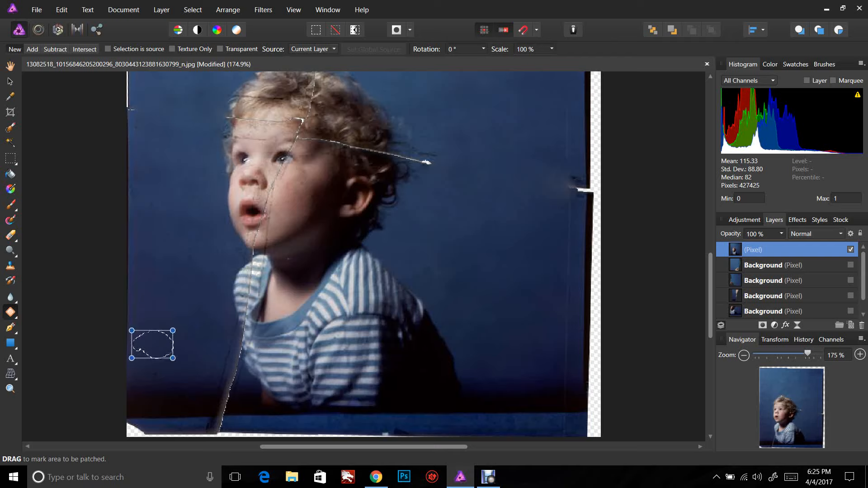
left_click(151, 345)
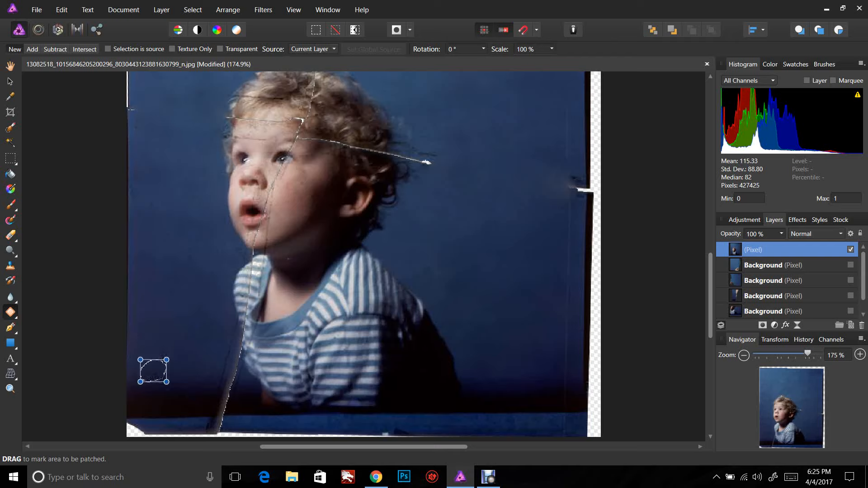
Step: Patch out the spots on the blue background in front of the boy's face and chest
left_click_drag(151, 371, 167, 282)
left_click(168, 282)
mouse_move(162, 220)
left_mouse_down()
mouse_move(158, 238)
mouse_move(158, 223)
left_mouse_up()
left_click(176, 239)
left_click_drag(157, 275, 162, 274)
left_click_drag(154, 235, 150, 268)
left_click(156, 252)
mouse_move(159, 219)
left_mouse_down()
mouse_move(155, 199)
mouse_move(161, 220)
mouse_move(171, 160)
left_mouse_up()
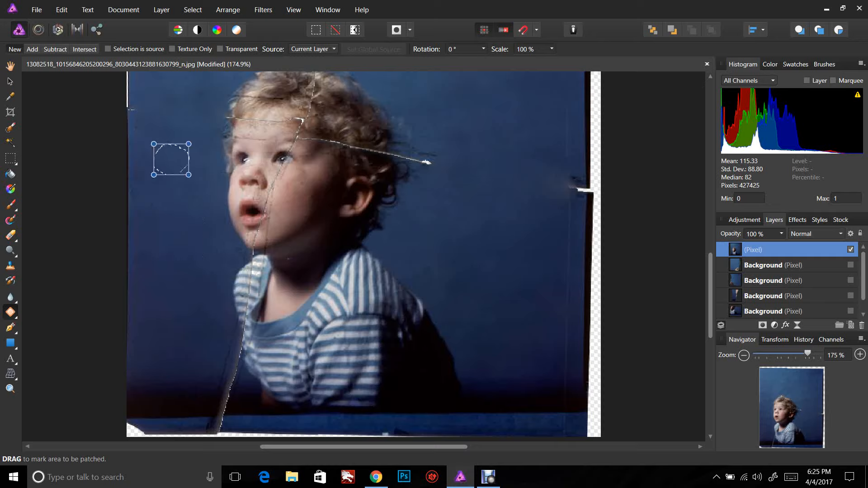
key("ctrl+d")
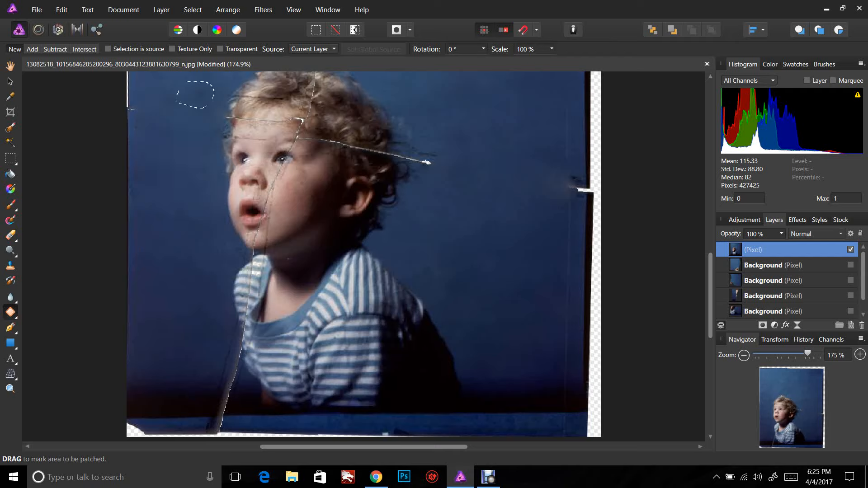
left_click_drag(195, 95, 198, 148)
key("ctrl+d")
Step: Patch out the thick white end of the tear on the background beyond the boy's curls
mouse_move(450, 144)
left_mouse_down()
mouse_move(423, 130)
mouse_move(423, 118)
left_mouse_up()
key("ctrl+d")
mouse_move(441, 168)
left_mouse_down()
mouse_move(432, 142)
mouse_move(418, 156)
mouse_move(438, 170)
left_mouse_up()
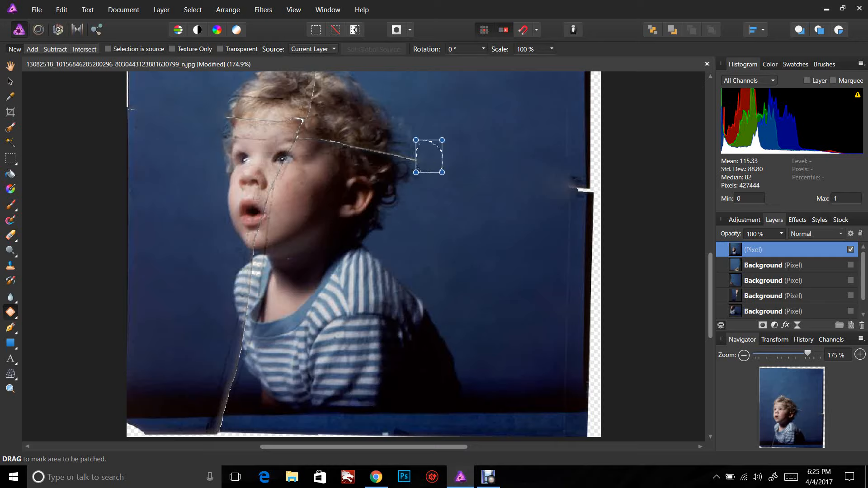
key("ctrl+d")
Step: Patch out the dark smudge around the short tear near the photo's edge behind the boy, including the background above it
mouse_move(562, 211)
left_mouse_down()
mouse_move(577, 185)
mouse_move(556, 195)
mouse_move(561, 211)
left_mouse_up()
key("ctrl+d")
mouse_move(552, 128)
left_mouse_down()
mouse_move(552, 157)
mouse_move(565, 166)
left_mouse_up()
key("ctrl+d")
left_click_drag(556, 92, 548, 129)
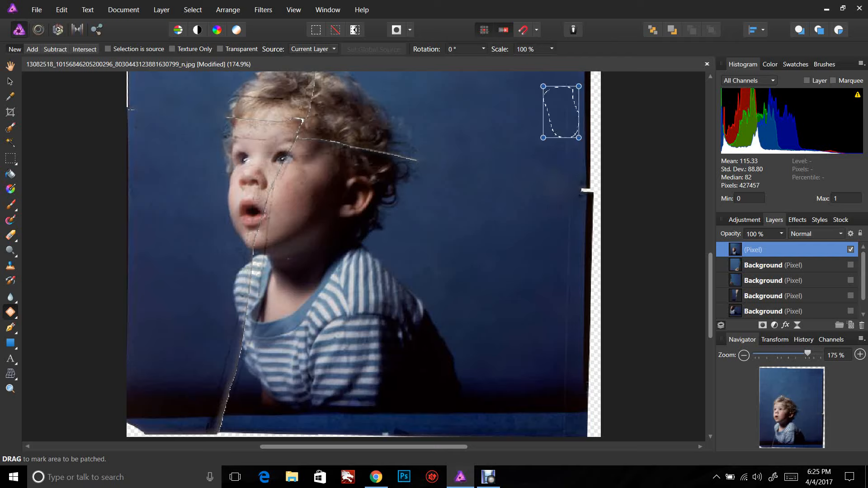
key("ctrl+d")
left_click_drag(541, 222, 534, 159)
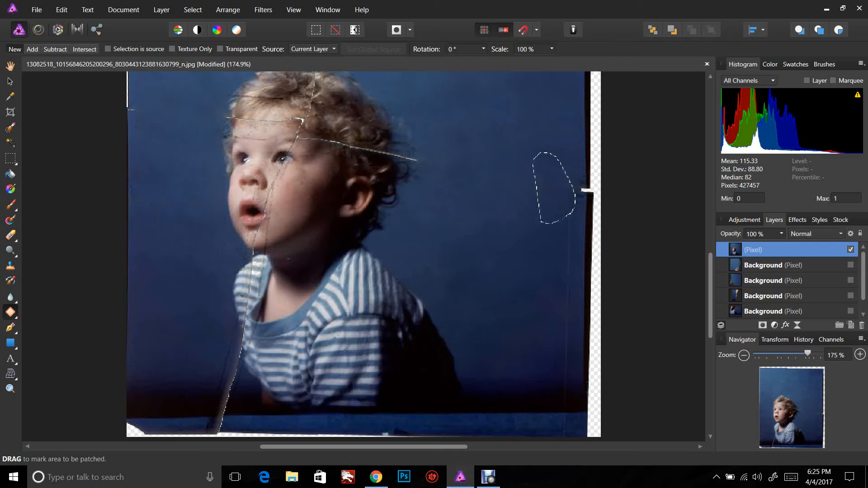
Step: Patch out the faint vertical line down the background near the photo's edge behind the boy
key("ctrl+d")
key("ctrl+d")
key("ctrl+d")
mouse_move(558, 364)
left_mouse_down()
mouse_move(565, 312)
mouse_move(556, 359)
left_mouse_up()
key("ctrl+d")
key("ctrl+d")
Step: Patch out the tear crossing the dark band and the blue strip below the boy's shirt
mouse_move(220, 390)
left_mouse_down()
mouse_move(230, 370)
mouse_move(214, 389)
mouse_move(240, 393)
mouse_move(235, 413)
mouse_move(212, 414)
mouse_move(213, 390)
left_mouse_up()
key("ctrl+d")
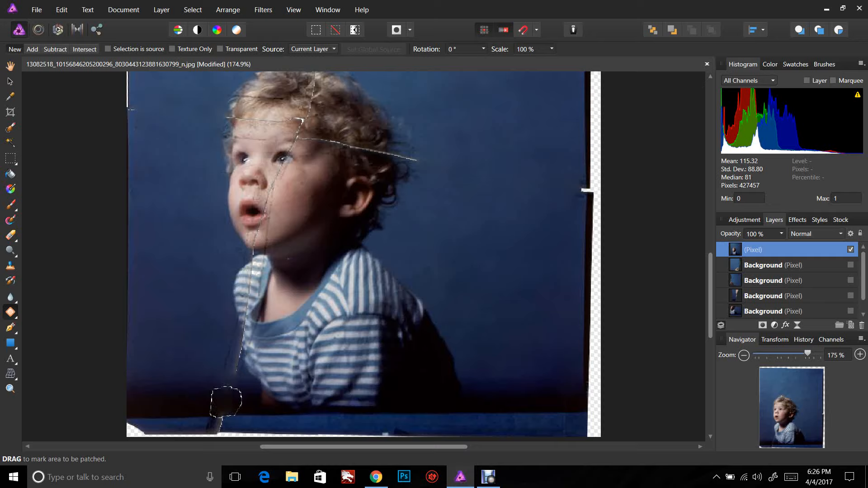
key("ctrl+d")
mouse_move(195, 406)
left_mouse_down()
mouse_move(242, 409)
mouse_move(224, 436)
mouse_move(203, 436)
left_mouse_up()
key("ctrl+d")
mouse_move(205, 389)
left_mouse_down()
mouse_move(243, 397)
mouse_move(228, 419)
mouse_move(206, 403)
mouse_move(206, 389)
left_mouse_up()
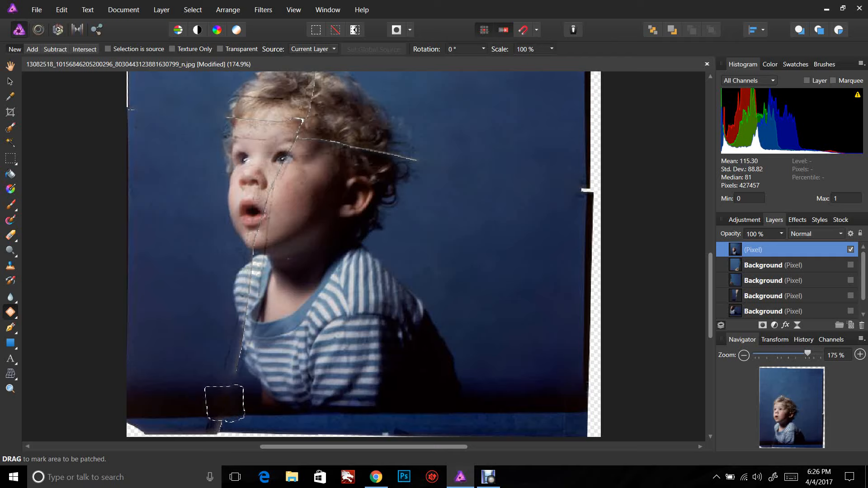
key("ctrl+d")
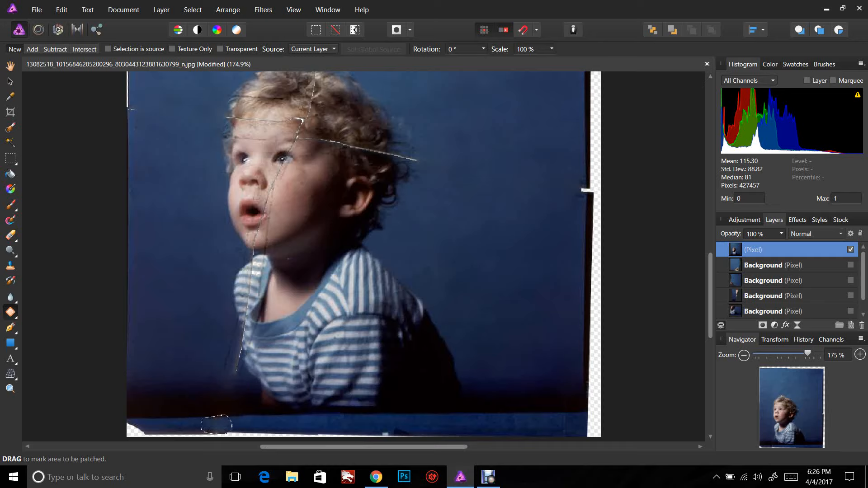
key("ctrl+d")
Step: Patch out the thin line on the background beside the lower front edge of the shirt
mouse_move(236, 328)
left_mouse_down()
mouse_move(234, 358)
mouse_move(211, 377)
mouse_move(240, 358)
mouse_move(226, 344)
mouse_move(243, 382)
left_mouse_up()
key("ctrl+d")
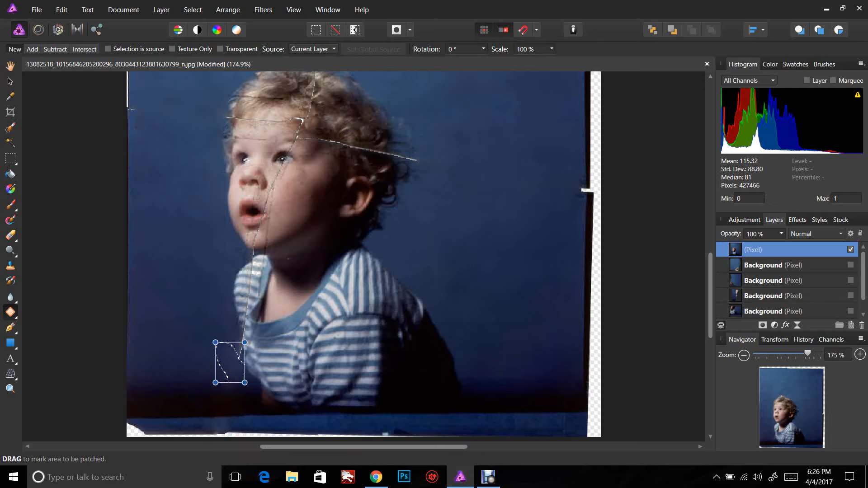
key("ctrl+d")
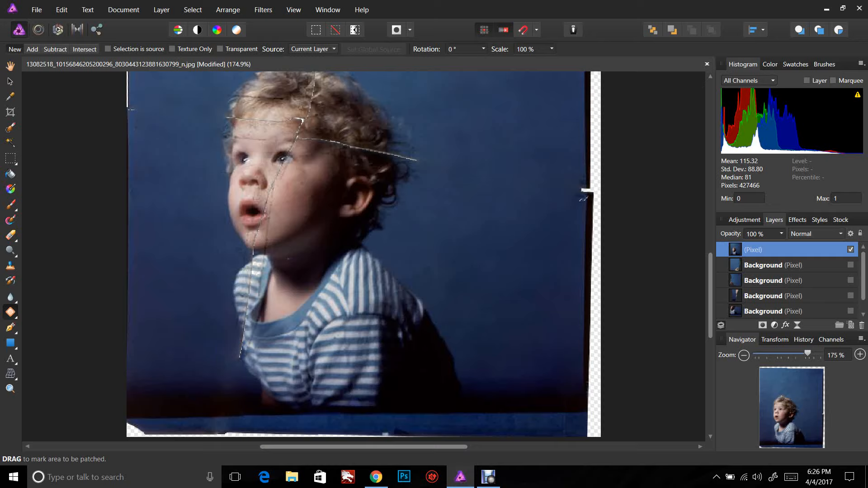
Step: Patch out the remaining white notch of the tear at the photo's edge behind the boy
left_click_drag(580, 200, 582, 180)
key("ctrl+d")
mouse_move(585, 195)
left_mouse_down()
mouse_move(573, 199)
mouse_move(580, 172)
left_mouse_up()
key("ctrl+d")
scroll(364, 257, "down", 7)
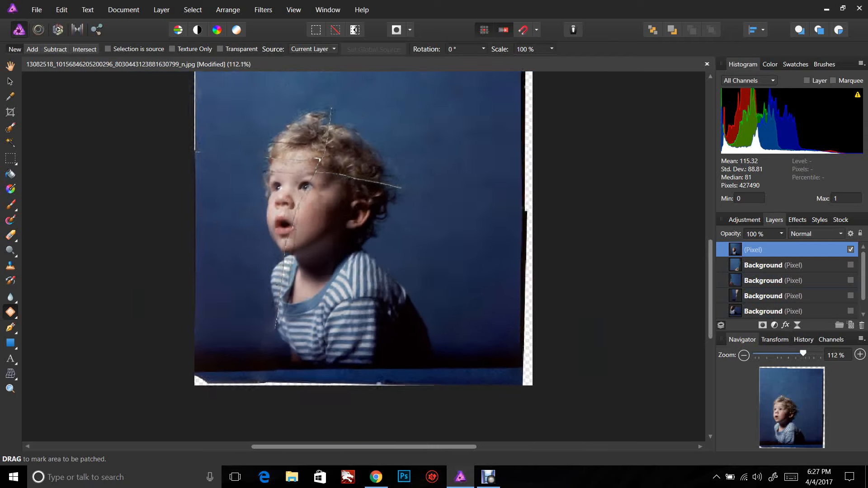
scroll(364, 257, "up", 3)
scroll(368, 259, "up", 5)
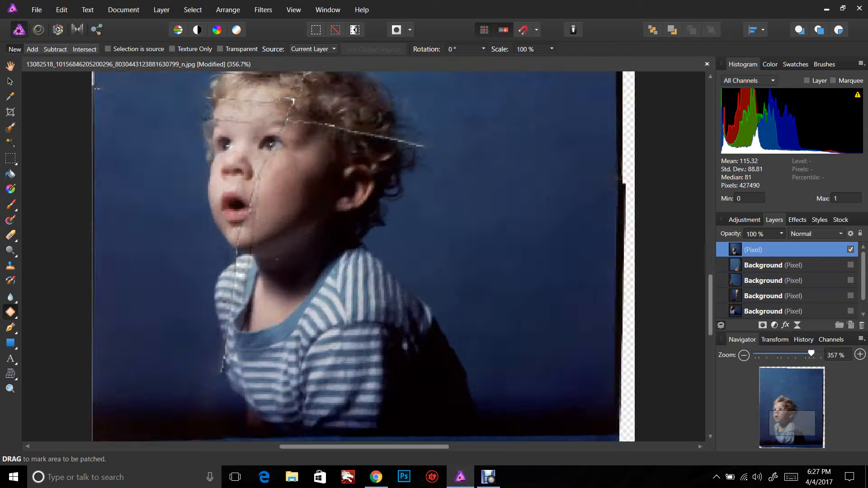
scroll(369, 259, "down", 1)
left_click_drag(616, 189, 604, 190)
scroll(370, 251, "down", 1)
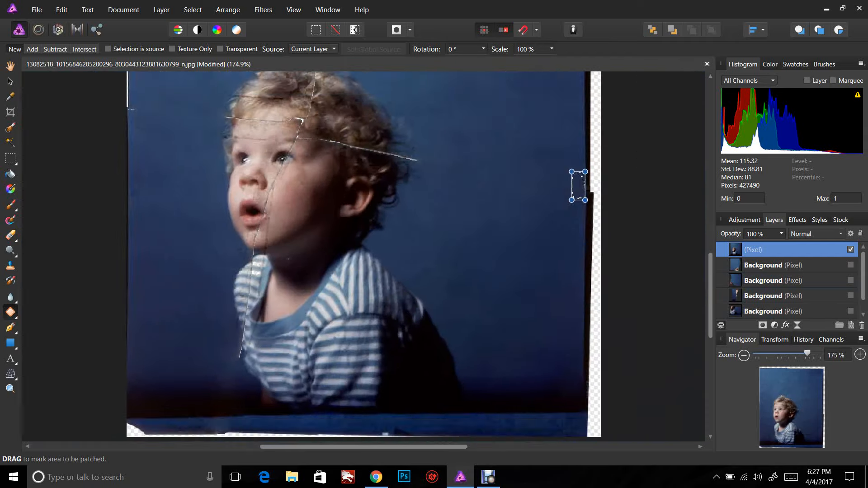
scroll(358, 262, "up", 1)
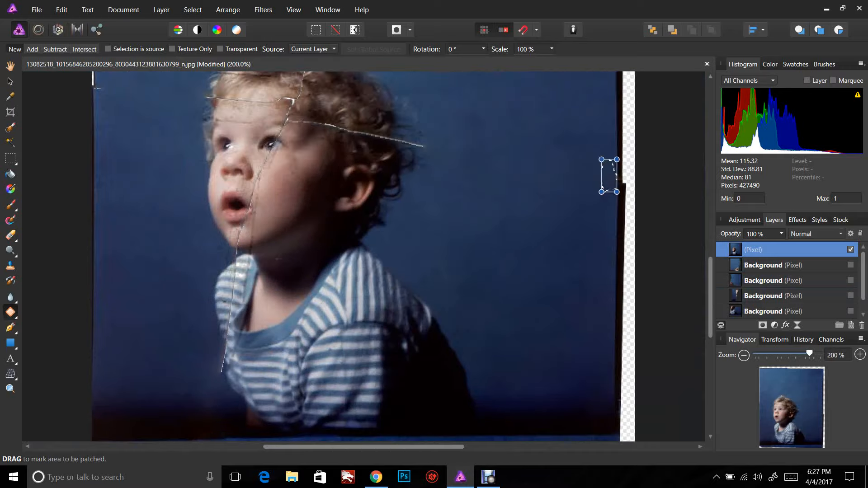
scroll(358, 261, "up", 4)
scroll(362, 257, "down", 3)
Step: Patch out the tear running from beneath the boy's eye past his nose and the mark above his upper lip
left_click_drag(362, 258, 463, 327)
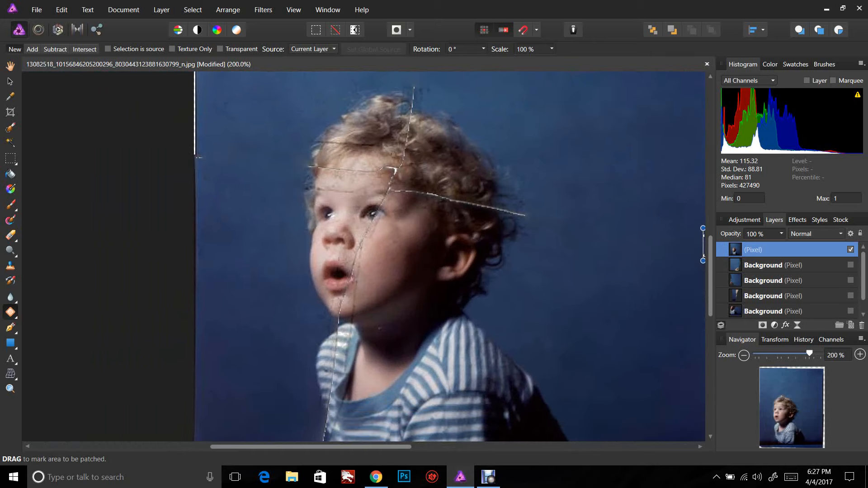
scroll(361, 256, "up", 2)
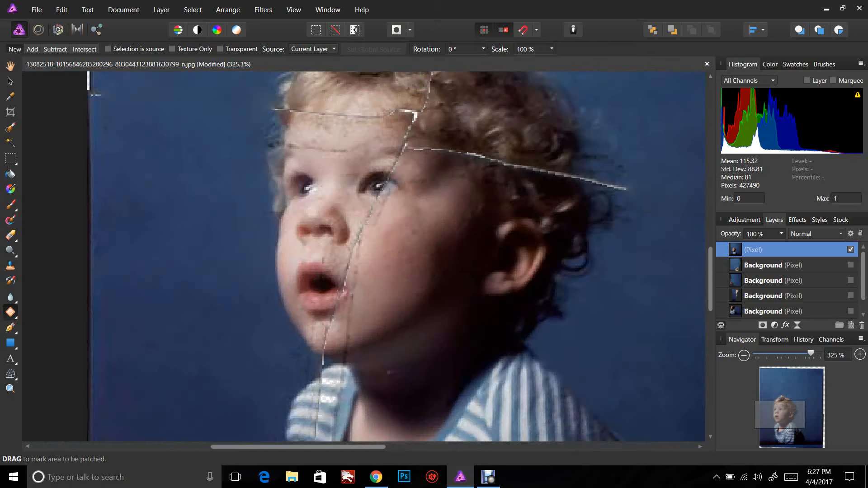
mouse_move(386, 221)
left_mouse_down()
mouse_move(363, 226)
mouse_move(383, 223)
left_mouse_up()
left_click(392, 229)
key("ctrl+d")
left_click(409, 219)
key("ctrl+d")
left_click_drag(421, 211, 418, 216)
left_click(411, 211)
key("ctrl+d")
left_click_drag(325, 264, 319, 259)
left_click(323, 258)
Step: Patch out the faint horizontal line across the boy's forehead above his eyebrows
mouse_move(332, 162)
left_mouse_down()
mouse_move(343, 143)
mouse_move(311, 157)
mouse_move(302, 139)
mouse_move(310, 135)
mouse_move(292, 152)
mouse_move(287, 142)
mouse_move(327, 154)
mouse_move(326, 146)
mouse_move(340, 153)
mouse_move(348, 146)
left_mouse_up()
left_click(338, 154)
left_click(313, 144)
left_click(319, 145)
left_click(334, 147)
left_click(347, 149)
Step: Patch out the horizontal tear along the boy's hairline across his forehead
left_click_drag(378, 117, 377, 113)
left_click(365, 124)
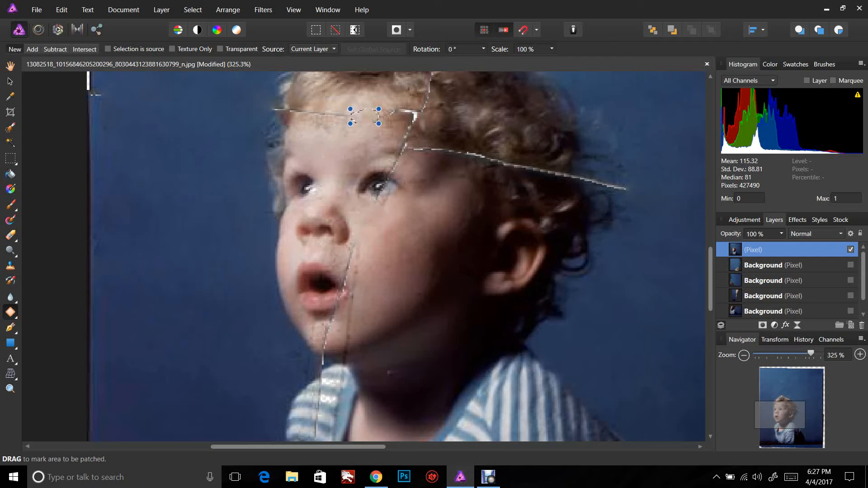
key("ctrl+d")
left_click(344, 125)
key("ctrl+d")
left_click(347, 134)
key("ctrl+d")
mouse_move(320, 117)
left_mouse_down()
mouse_move(326, 107)
mouse_move(308, 113)
mouse_move(294, 103)
mouse_move(292, 113)
mouse_move(273, 103)
mouse_move(273, 113)
mouse_move(286, 114)
left_mouse_up()
left_click(294, 111)
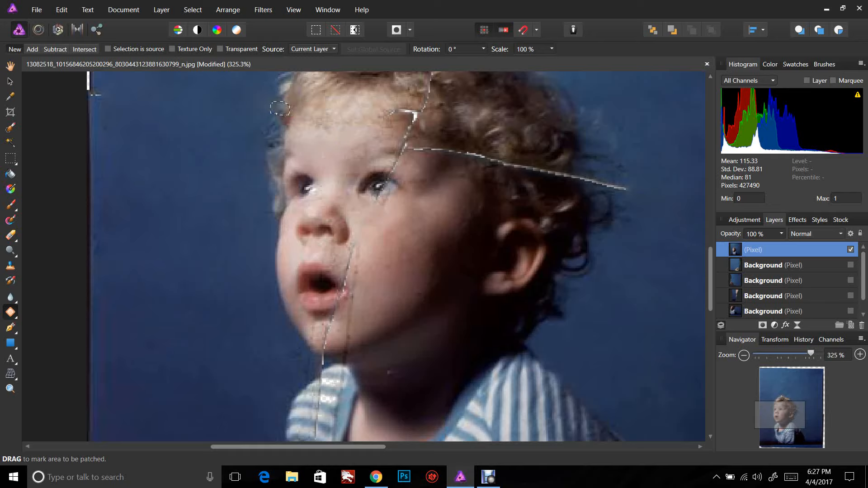
Step: Patch out both remaining ends of the hairline tear, at the front hair edge and beside the white torn corner
left_click(279, 109)
left_click_drag(283, 108, 273, 125)
left_click(283, 116)
mouse_move(335, 128)
left_mouse_down()
mouse_move(311, 125)
mouse_move(391, 113)
left_mouse_up()
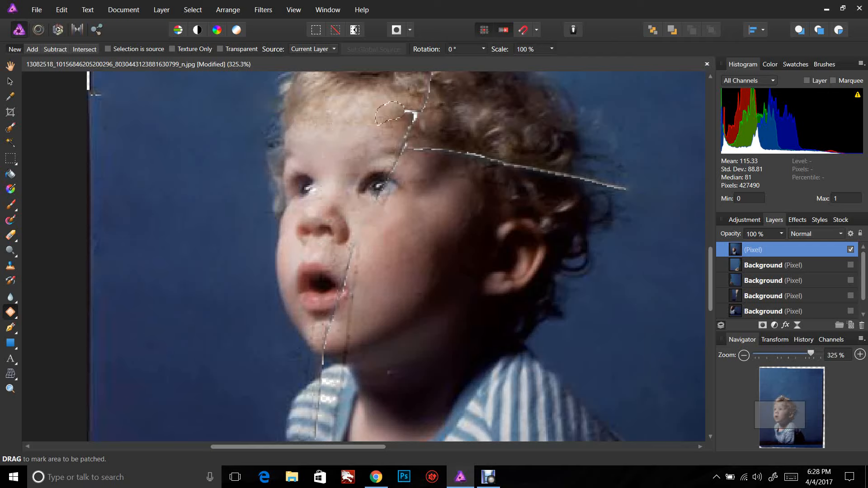
left_click(407, 112)
mouse_move(398, 123)
left_mouse_down()
mouse_move(379, 132)
mouse_move(380, 123)
left_mouse_up()
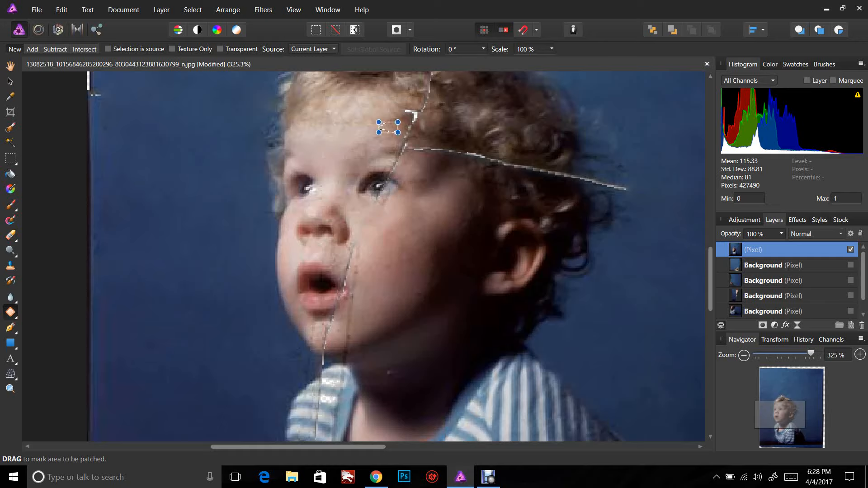
Step: Patch out the white tear where it runs from the boy's temple into his curls
left_click(459, 156)
left_click(452, 153)
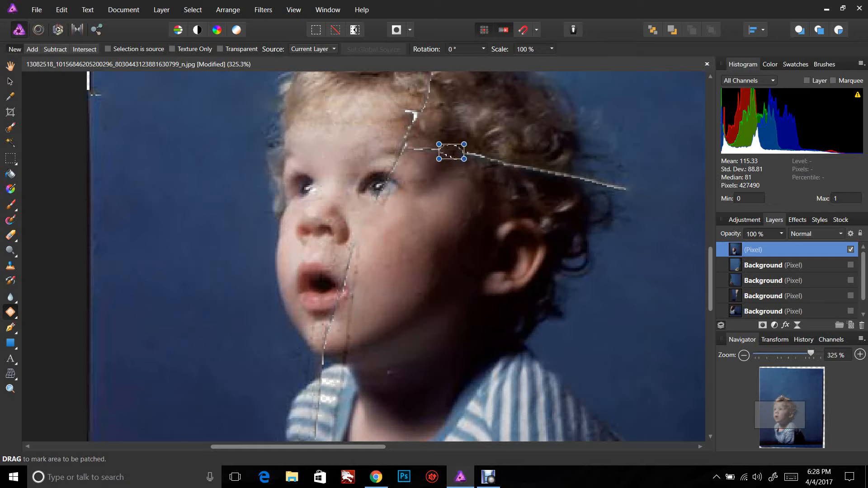
key("ctrl+d")
left_click_drag(436, 153, 430, 155)
left_click(435, 156)
key("ctrl+d")
mouse_move(460, 155)
left_mouse_down()
mouse_move(528, 165)
mouse_move(519, 156)
mouse_move(494, 158)
mouse_move(506, 151)
mouse_move(482, 168)
mouse_move(506, 167)
mouse_move(493, 184)
mouse_move(585, 180)
left_mouse_up()
left_click(469, 162)
key("ctrl+d")
left_click(484, 164)
Step: Patch out the middle stretch of the white tear through the curls above the boy's ear
key("ctrl+d")
key("ctrl+d")
left_click(528, 178)
key("ctrl+d")
left_click(517, 158)
key("ctrl+d")
left_click(502, 155)
key("ctrl+d")
left_click(496, 164)
key("ctrl+d")
left_click(500, 179)
key("ctrl+d")
Step: Patch out the white tear through the curls at the back of the boy's head
left_click(549, 172)
key("ctrl+d")
left_click(564, 173)
key("ctrl+d")
left_click(578, 176)
key("ctrl+d")
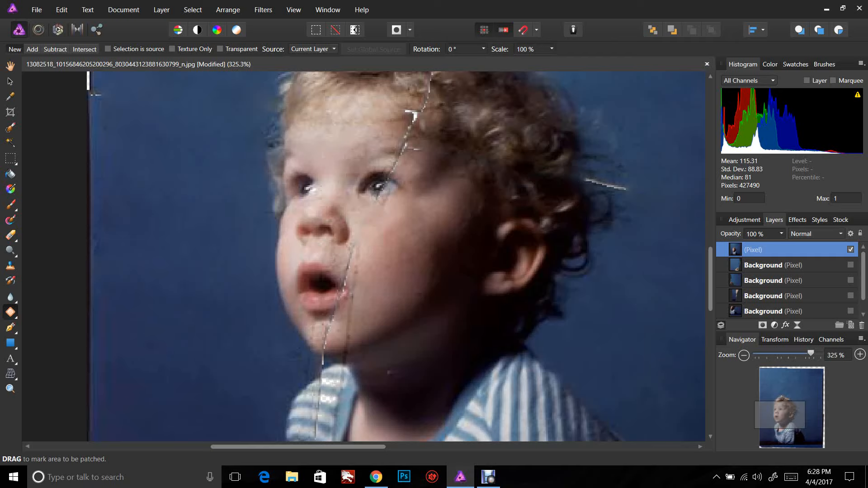
Step: Patch out the last piece of the white tear extending past the curls onto the background
left_click(592, 180)
key("ctrl+d")
mouse_move(635, 185)
left_mouse_down()
mouse_move(601, 183)
mouse_move(614, 184)
left_mouse_up()
left_click(616, 187)
key("ctrl+d")
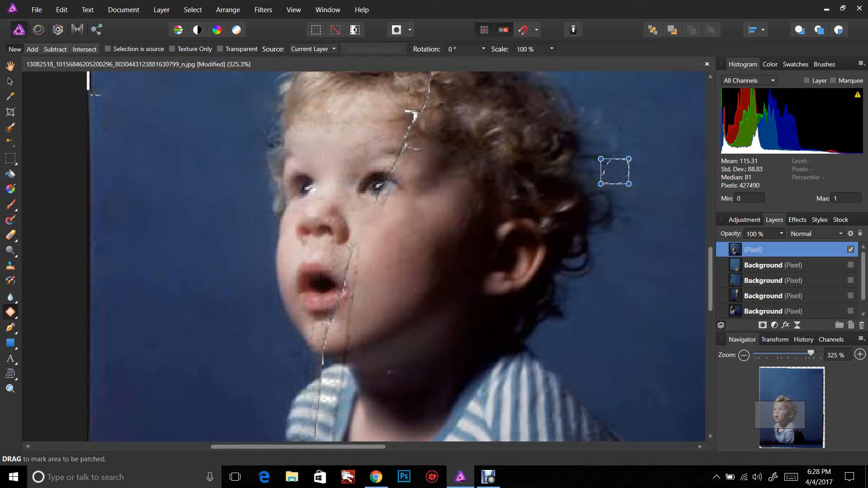
left_click(615, 173)
Step: Patch the blue background just outside the curls at the height of the boy's ear
left_click_drag(633, 227, 617, 205)
left_click(625, 211)
key("ctrl+d")
mouse_move(621, 220)
left_mouse_down()
mouse_move(606, 225)
mouse_move(612, 235)
left_mouse_up()
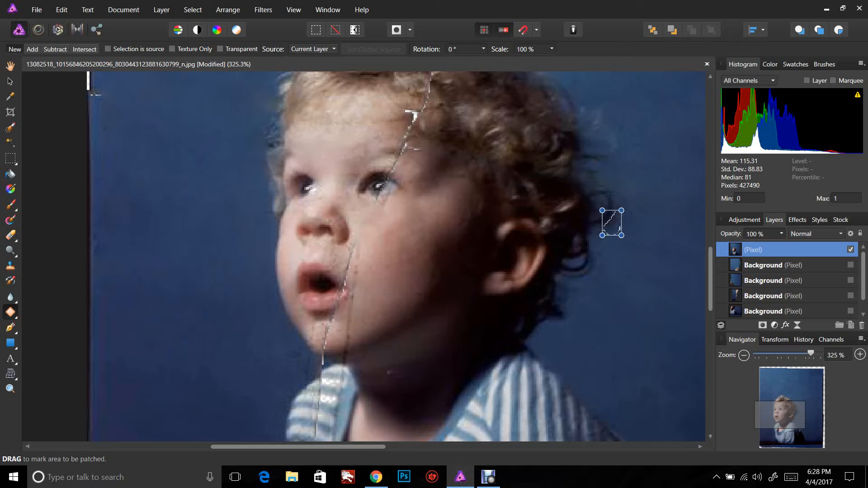
Step: Patch out the dark vertical line down the boy's cheek and jaw and the light speck on his neck
mouse_move(403, 117)
left_mouse_down()
mouse_move(391, 115)
mouse_move(403, 123)
left_mouse_up()
key("ctrl+d")
mouse_move(352, 306)
left_mouse_down()
mouse_move(356, 315)
mouse_move(349, 298)
left_mouse_up()
key("ctrl+d")
key("ctrl+d")
mouse_move(383, 376)
left_mouse_down()
mouse_move(392, 381)
mouse_move(383, 380)
left_mouse_up()
key("ctrl+d")
mouse_move(343, 333)
left_mouse_down()
mouse_move(348, 350)
mouse_move(342, 334)
left_mouse_up()
key("ctrl+d")
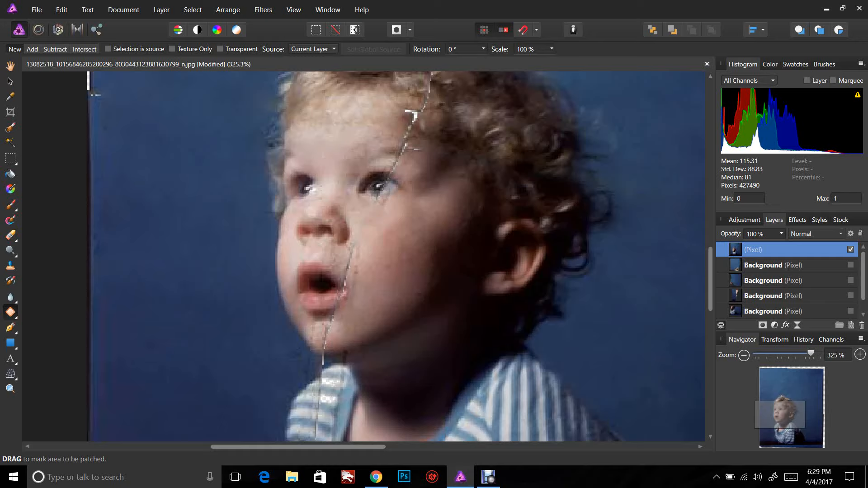
Step: Patch out the white tear running from beside the boy's nose down to the corner of his mouth
mouse_move(357, 246)
left_mouse_down()
mouse_move(359, 281)
mouse_move(358, 247)
mouse_move(347, 260)
mouse_move(355, 240)
left_mouse_up()
left_click(361, 253)
key("ctrl+d")
left_click(359, 254)
key("ctrl+d")
mouse_move(349, 274)
left_mouse_down()
mouse_move(341, 283)
mouse_move(342, 263)
left_mouse_up()
key("ctrl+d")
Step: Patch out the tear from the edge of the lower lip down across the chin
mouse_move(343, 292)
left_mouse_down()
mouse_move(325, 301)
mouse_move(343, 293)
mouse_move(325, 318)
mouse_move(339, 307)
left_mouse_up()
key("ctrl+d")
key("ctrl+d")
key("ctrl+d")
mouse_move(333, 317)
left_mouse_down()
mouse_move(323, 346)
mouse_move(332, 351)
mouse_move(331, 327)
mouse_move(313, 342)
mouse_move(325, 322)
left_mouse_up()
key("ctrl+d")
key("ctrl+d")
key("ctrl+d")
key("ctrl+d")
Step: Patch out the leftover marks at the corner of the mouth, below the nose and on the adjoining cheek
mouse_move(344, 282)
left_mouse_down()
mouse_move(347, 289)
mouse_move(339, 285)
left_mouse_up()
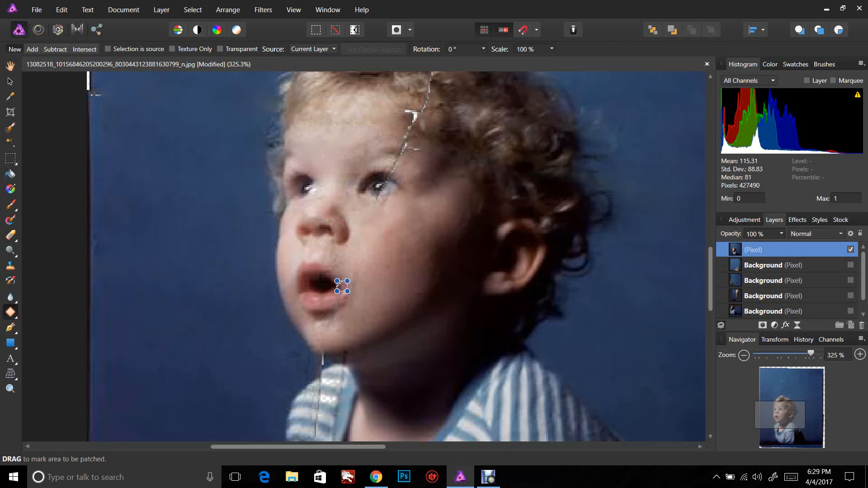
key("ctrl+d")
mouse_move(340, 247)
left_mouse_down()
mouse_move(329, 267)
mouse_move(340, 247)
left_mouse_up()
key("ctrl+d")
mouse_move(363, 281)
left_mouse_down()
mouse_move(357, 296)
mouse_move(349, 267)
left_mouse_up()
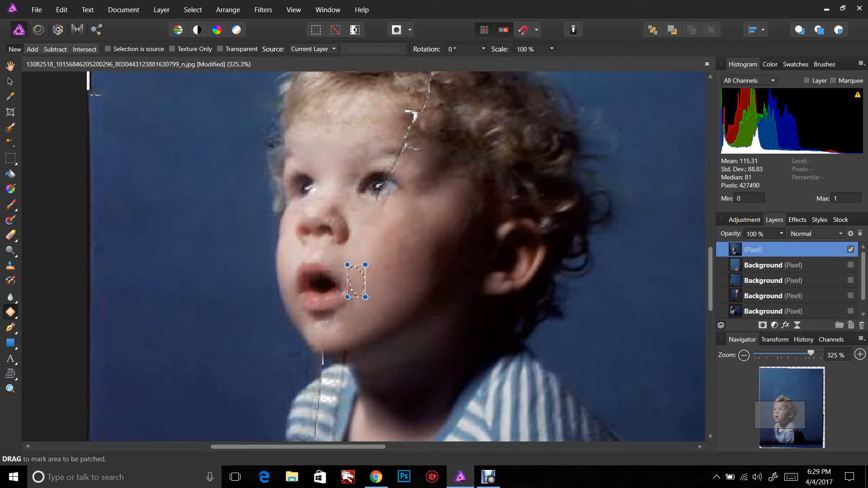
key("ctrl+d")
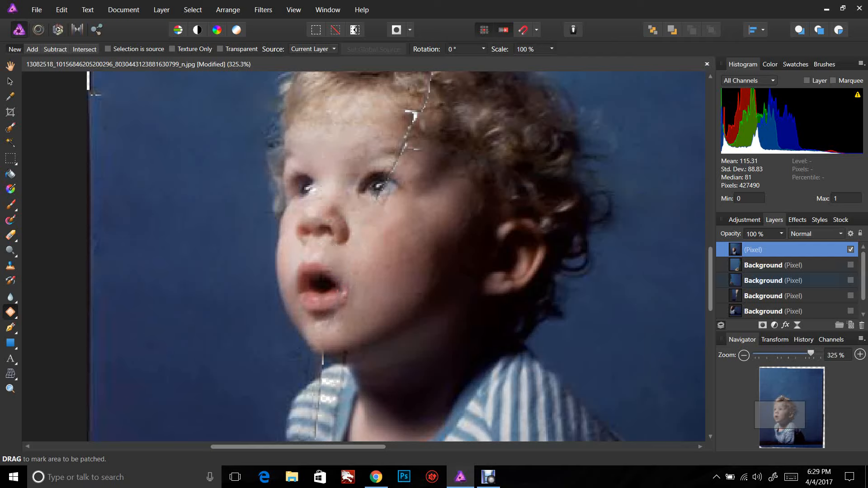
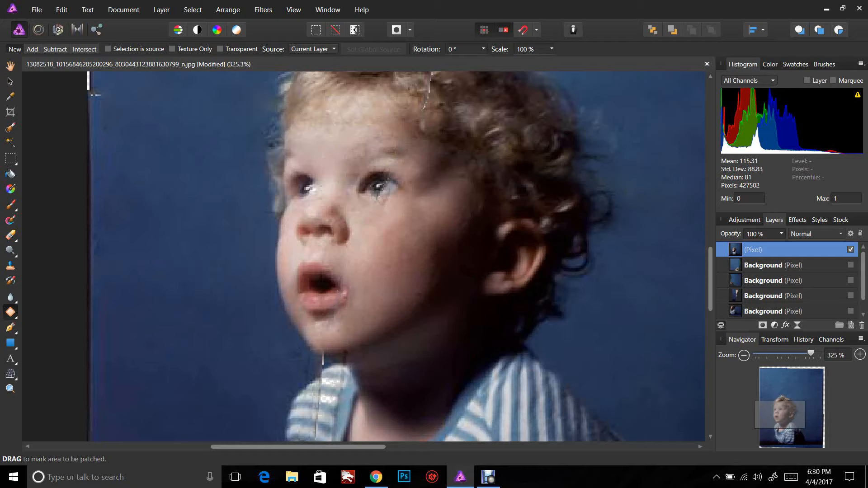
Step: Patch out the white tear through the curls between the hairline and the crown
left_click_drag(430, 91, 427, 112)
scroll(398, 253, "up", 3)
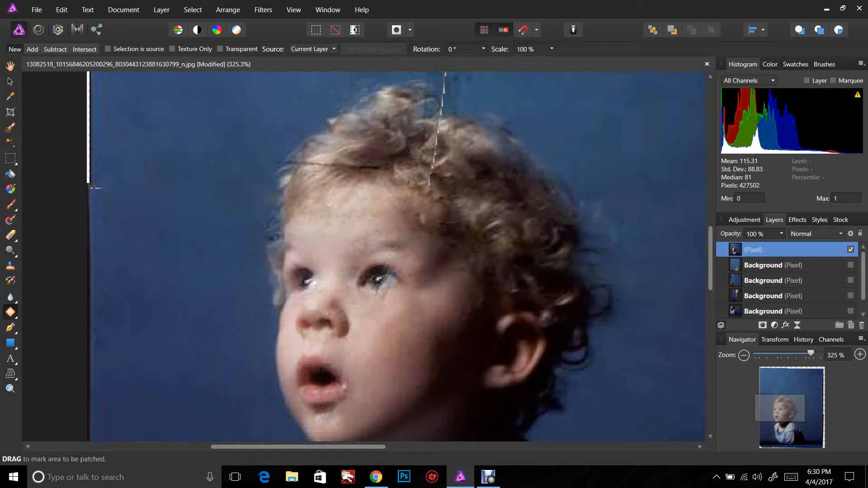
mouse_move(435, 177)
left_mouse_down()
mouse_move(428, 190)
mouse_move(430, 144)
left_mouse_up()
left_click(437, 178)
left_click(442, 150)
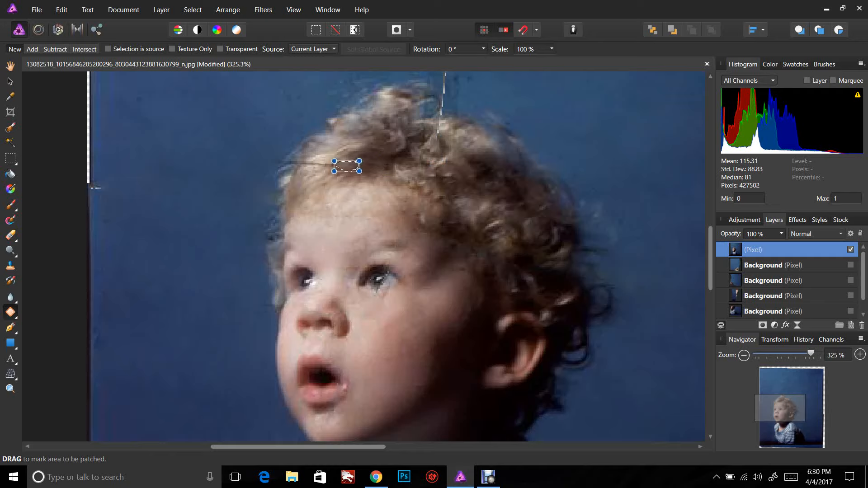
Step: Patch out the dark horizontal line across the hair at the front of the head
left_click_drag(337, 161, 336, 168)
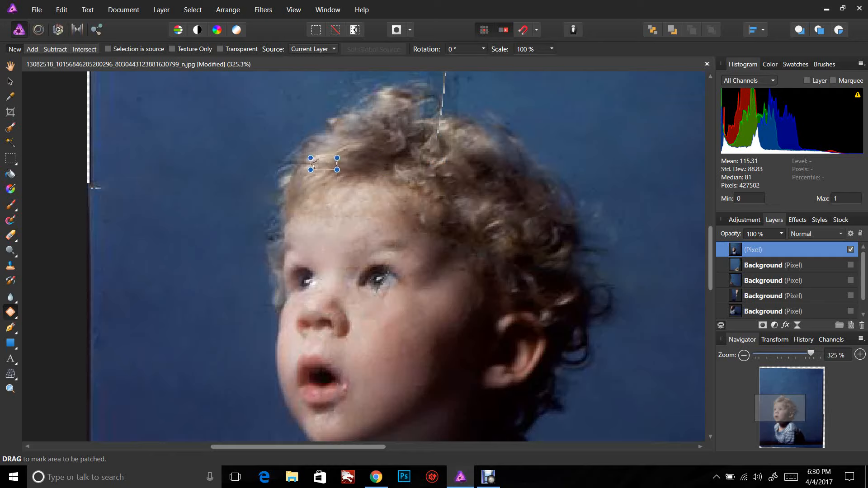
key("ctrl+d")
mouse_move(313, 171)
left_mouse_down()
mouse_move(314, 158)
mouse_move(285, 165)
left_mouse_up()
key("ctrl+d")
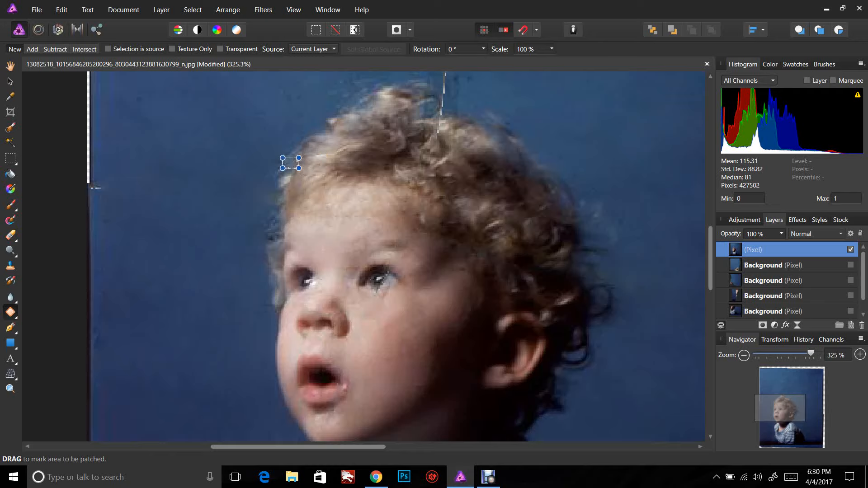
key("ctrl+d")
Step: Patch out the white tear rising above the crown and the dark marks on the background beside it
left_click_drag(406, 196, 406, 213)
scroll(406, 214, "up", 3)
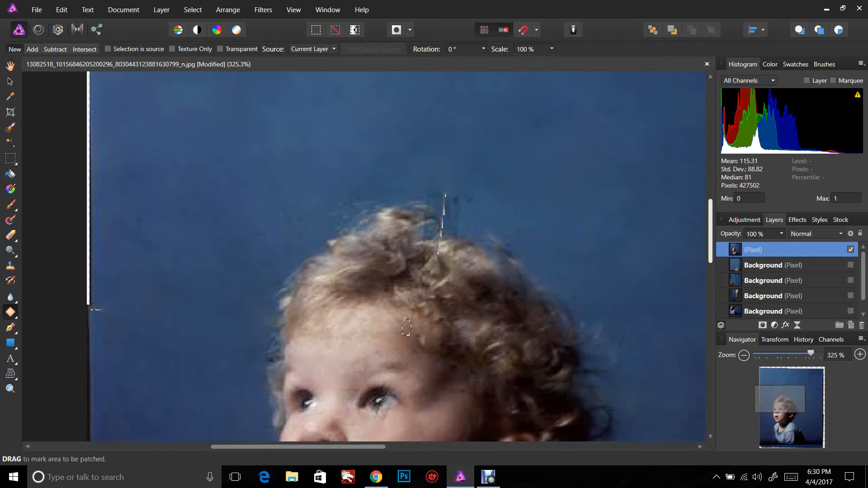
left_click_drag(480, 213, 462, 233)
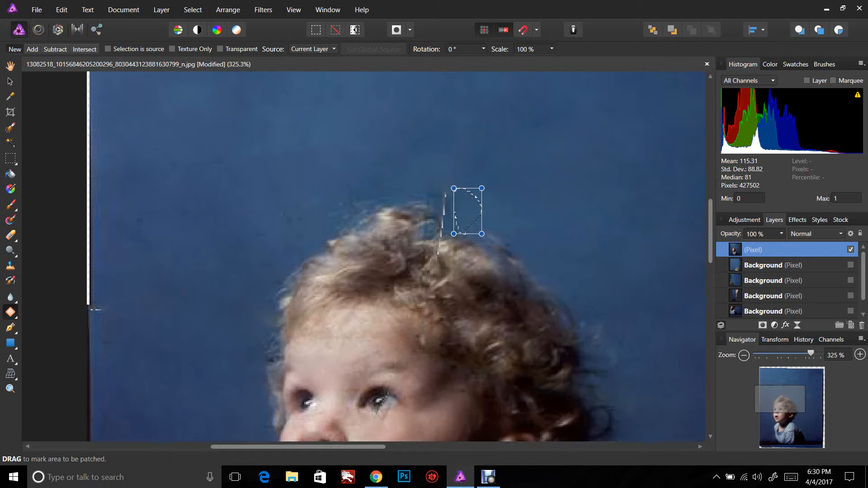
key("ctrl+d")
mouse_move(446, 230)
left_mouse_down()
mouse_move(433, 216)
mouse_move(433, 181)
mouse_move(449, 230)
left_mouse_up()
key("ctrl+d")
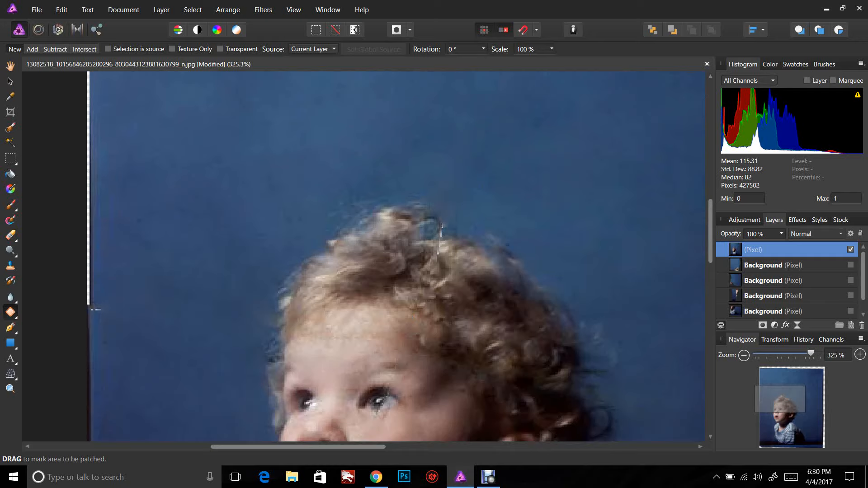
left_click_drag(553, 132, 553, 113)
key("ctrl+d")
Step: Patch out the last bit of tear in the crown curls and the specks on the background before the forehead curls
scroll(362, 253, "down", 3)
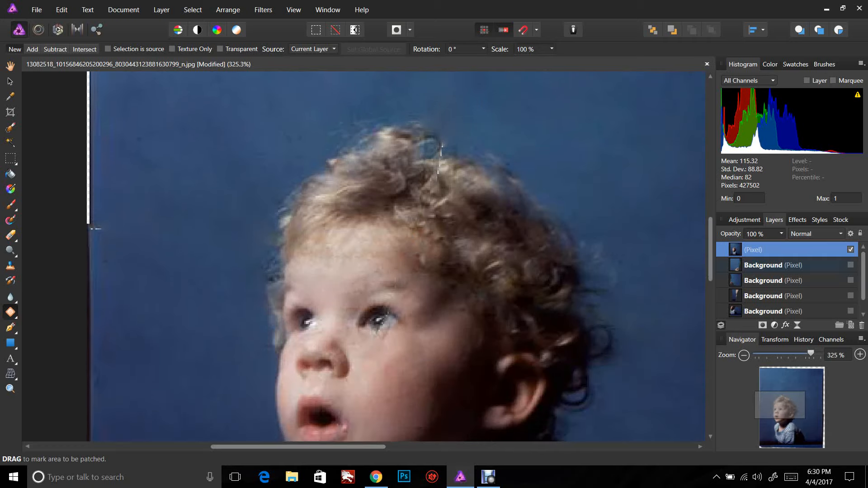
left_click_drag(442, 159, 434, 179)
key("ctrl+d")
left_click_drag(268, 167, 252, 177)
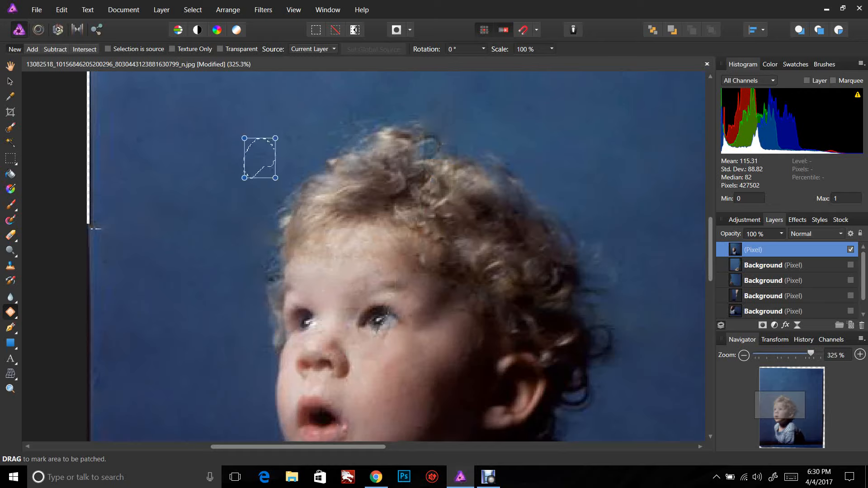
left_click(280, 146)
mouse_move(274, 140)
left_mouse_down()
mouse_move(313, 146)
mouse_move(290, 144)
left_mouse_up()
left_click(303, 136)
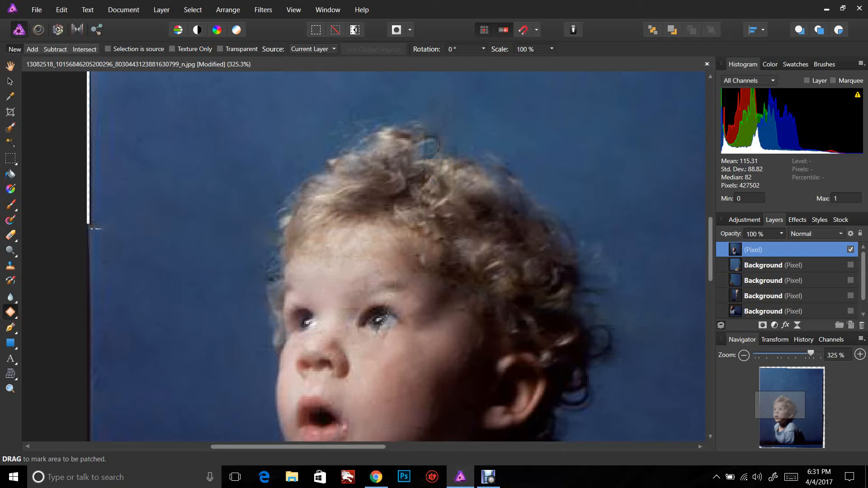
Step: Patch out the light specks beside the nose bridge and in and beneath the boy's nearer eye
mouse_move(353, 312)
left_mouse_down()
mouse_move(344, 305)
mouse_move(351, 302)
left_mouse_up()
left_click(351, 304)
left_click_drag(391, 313, 383, 315)
left_click(387, 313)
mouse_move(392, 316)
left_mouse_down()
mouse_move(400, 308)
mouse_move(391, 316)
left_mouse_up()
key("ctrl+d")
mouse_move(390, 331)
left_mouse_down()
mouse_move(373, 342)
mouse_move(378, 332)
left_mouse_up()
key("ctrl+d")
key("ctrl+d")
Step: Patch out the small blemishes on the boy's temple, cheek, brow and chin
mouse_move(457, 305)
left_mouse_down()
mouse_move(467, 316)
mouse_move(452, 311)
left_mouse_up()
left_click(460, 312)
scroll(95, 228, "down", 3)
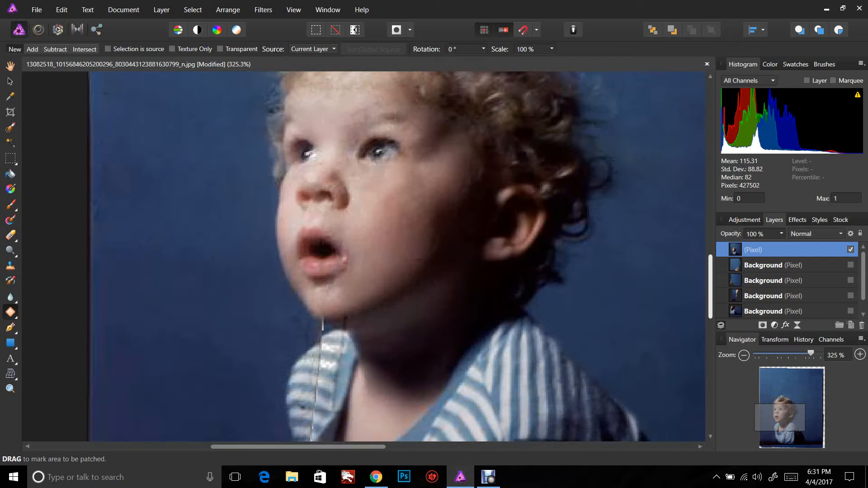
mouse_move(410, 256)
left_mouse_down()
mouse_move(425, 270)
mouse_move(410, 257)
left_mouse_up()
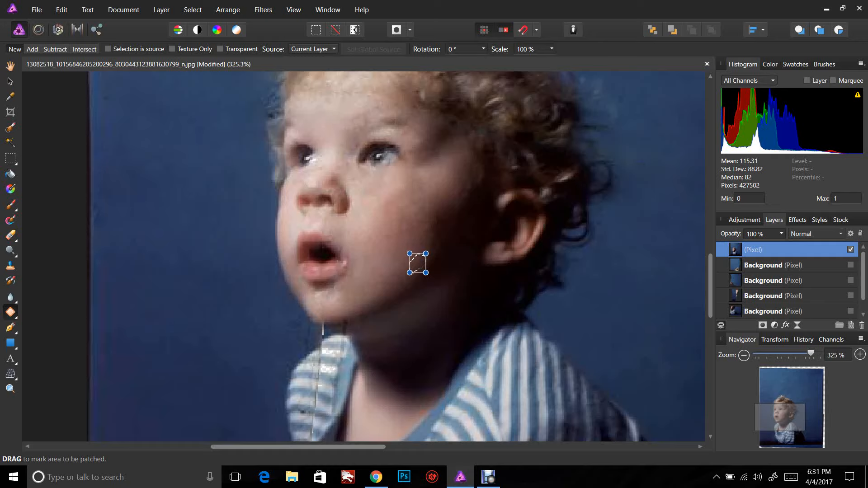
left_click_drag(393, 111, 392, 113)
key("ctrl+d")
mouse_move(337, 291)
left_mouse_down()
mouse_move(328, 290)
mouse_move(335, 286)
left_mouse_up()
key("ctrl+d")
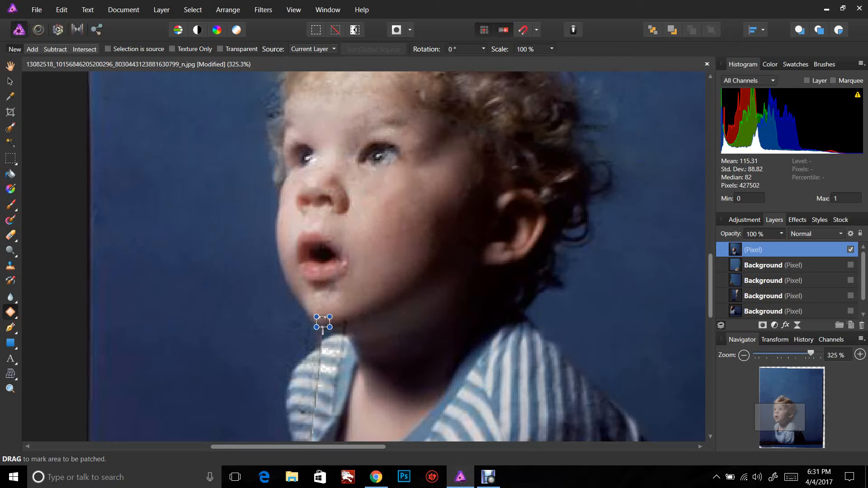
Step: Patch out the white tear just below the chin and the short dark line under the jaw
mouse_move(323, 333)
left_mouse_down()
mouse_move(316, 331)
mouse_move(322, 334)
left_mouse_up()
key("ctrl+d")
left_click_drag(347, 321, 348, 323)
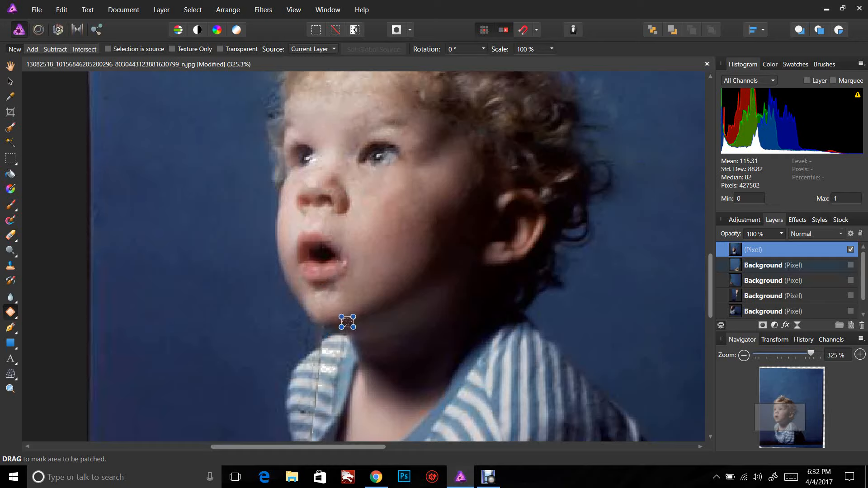
mouse_move(636, 249)
left_mouse_down()
mouse_move(624, 277)
mouse_move(639, 255)
left_mouse_up()
key("ctrl+d")
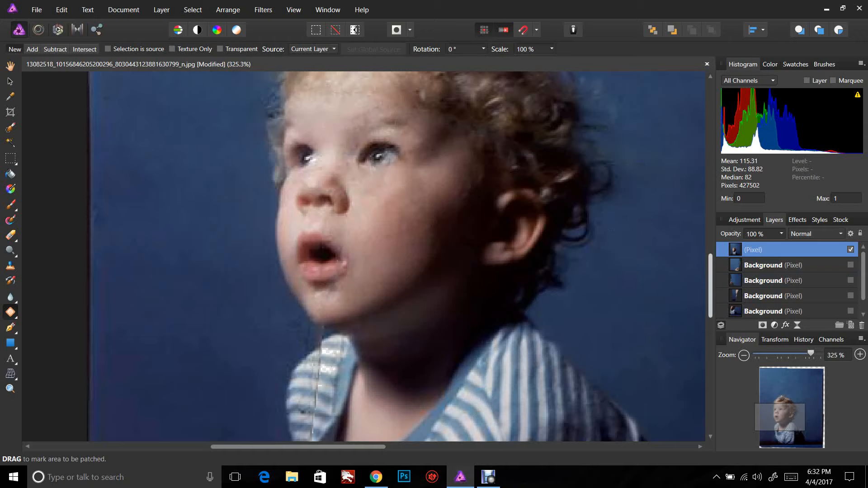
Step: Patch out the specks on the background beside the striped shoulder and the lower end of the tear below it
left_click_drag(711, 286, 710, 325)
scroll(364, 257, "down", 3)
scroll(363, 256, "up", 2)
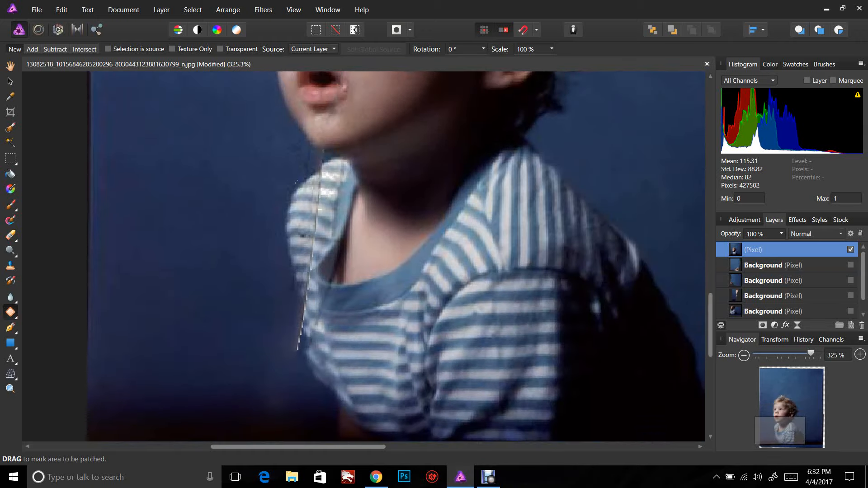
mouse_move(297, 182)
left_mouse_down()
mouse_move(328, 156)
mouse_move(285, 137)
left_mouse_up()
key("ctrl+d")
mouse_move(302, 320)
left_mouse_down()
mouse_move(294, 301)
mouse_move(283, 335)
mouse_move(290, 361)
mouse_move(304, 344)
left_mouse_up()
left_click(294, 330)
key("ctrl+d")
Step: Patch out the tear running down the striped shoulder next to the collar
left_click_drag(318, 167, 317, 192)
left_click(317, 181)
left_click_drag(319, 197, 313, 246)
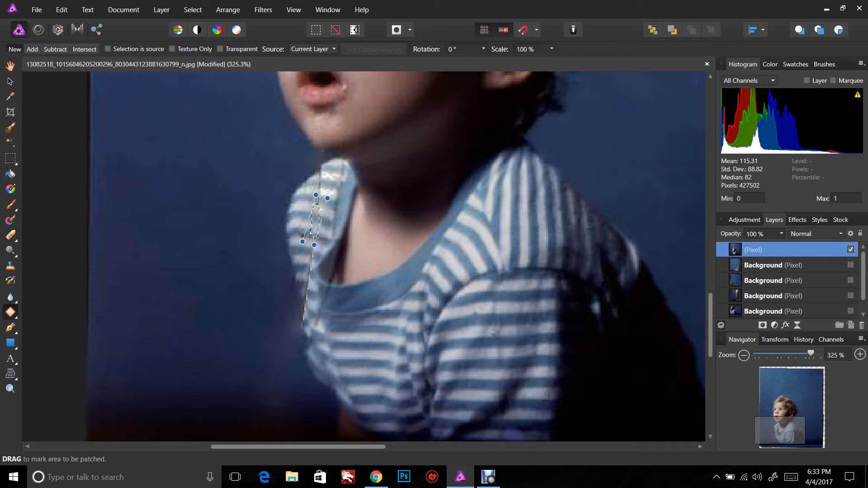
left_click_drag(314, 245, 320, 246)
key("ctrl+d")
mouse_move(313, 233)
left_mouse_down()
mouse_move(309, 274)
mouse_move(308, 236)
left_mouse_up()
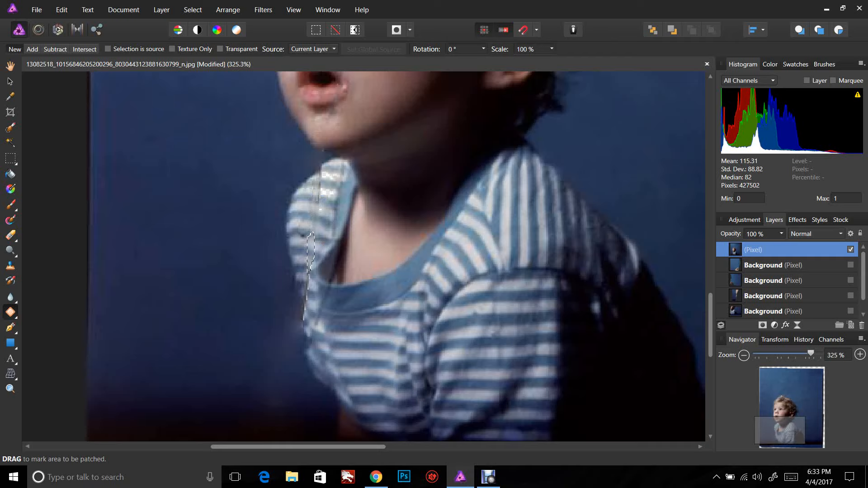
left_click(311, 254)
key("ctrl+d")
Step: Patch out the bright stains on the shoulder stripes beside the top of the collar
mouse_move(321, 197)
left_mouse_down()
mouse_move(335, 196)
mouse_move(321, 197)
left_mouse_up()
left_click(326, 194)
key("ctrl+d")
left_click_drag(338, 176, 322, 174)
left_click_drag(322, 173, 322, 174)
key("ctrl+d")
mouse_move(345, 170)
left_mouse_down()
mouse_move(335, 167)
mouse_move(344, 169)
left_mouse_up()
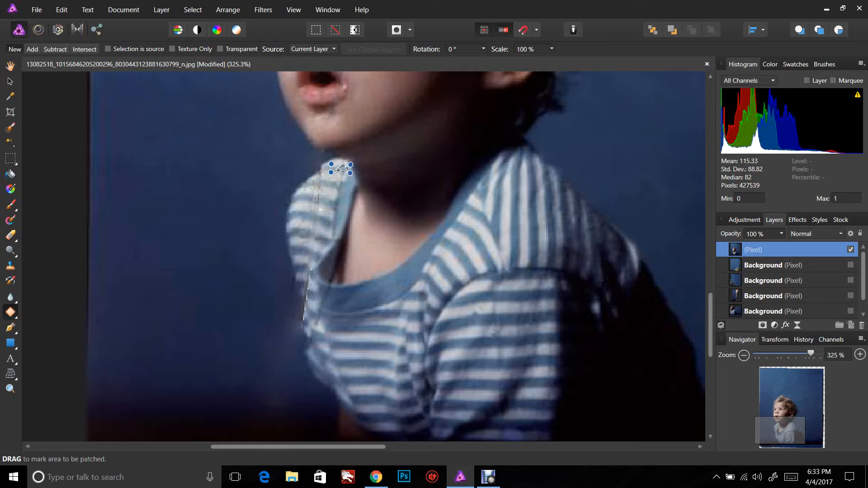
key("ctrl+d")
Step: Patch out the dark mark on the lower shoulder stripes and the tear at the shirt's edge beside the neckline
mouse_move(306, 233)
left_mouse_down()
mouse_move(316, 236)
mouse_move(305, 233)
left_mouse_up()
left_click(314, 235)
key("ctrl+d")
mouse_move(308, 280)
left_mouse_down()
mouse_move(304, 272)
mouse_move(308, 281)
left_mouse_up()
left_click(309, 280)
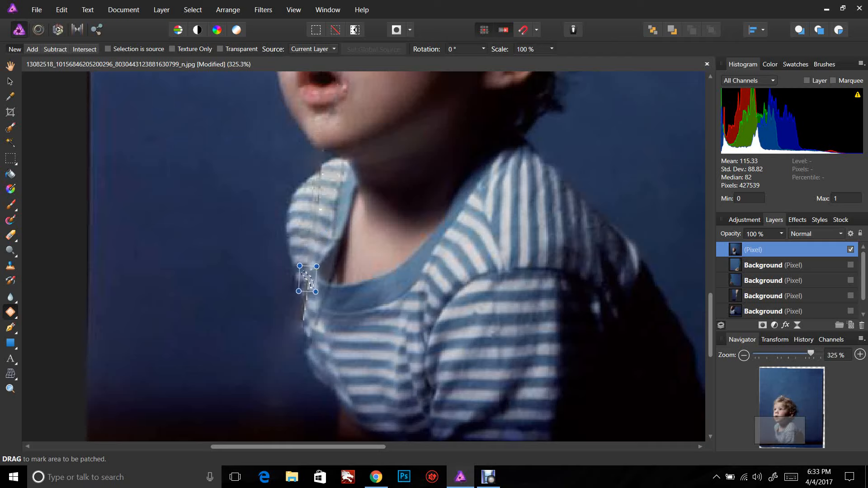
key("ctrl+d")
left_click(307, 295)
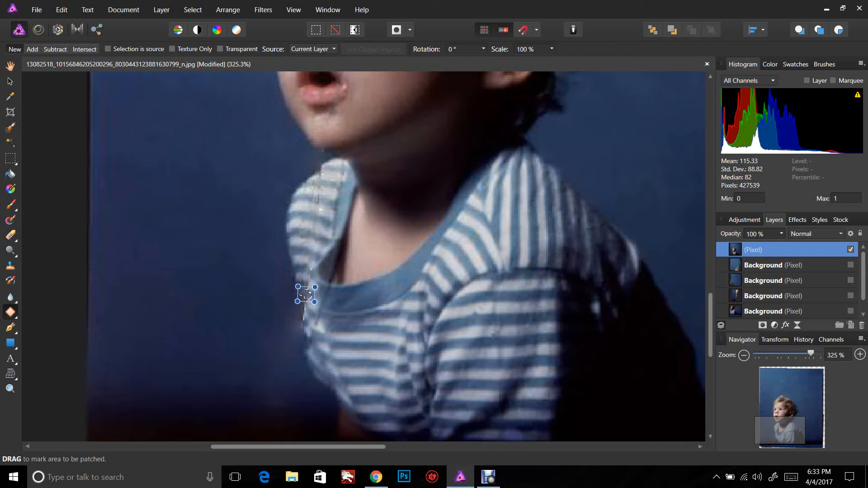
key("ctrl+d")
left_click_drag(305, 283, 311, 292)
left_click(308, 288)
key("ctrl+d")
mouse_move(304, 319)
left_mouse_down()
mouse_move(302, 312)
mouse_move(307, 321)
left_mouse_up()
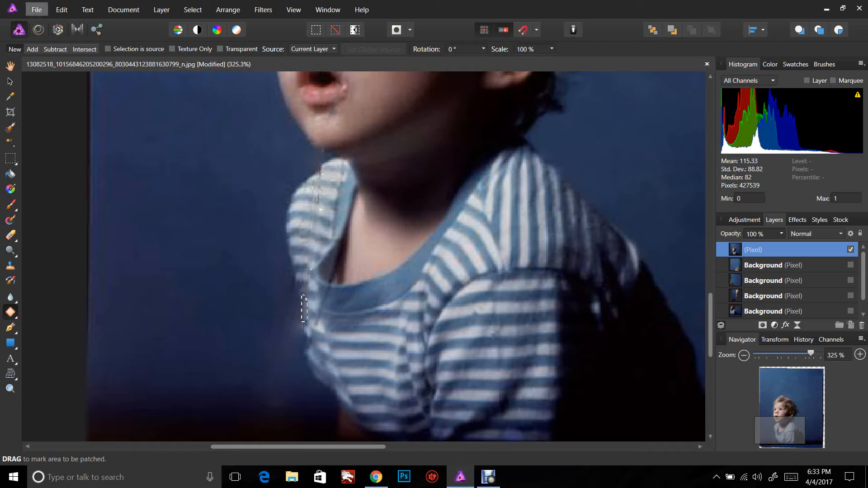
left_click(61, 9)
mouse_move(193, 10)
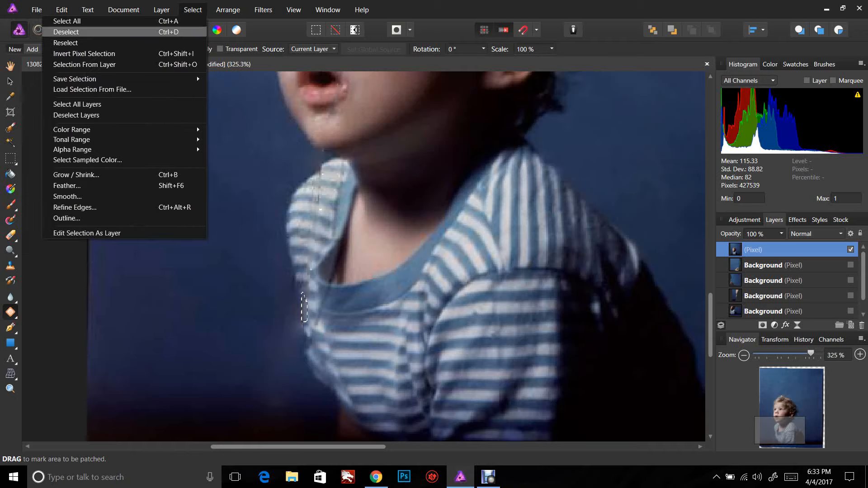
left_click(190, 31)
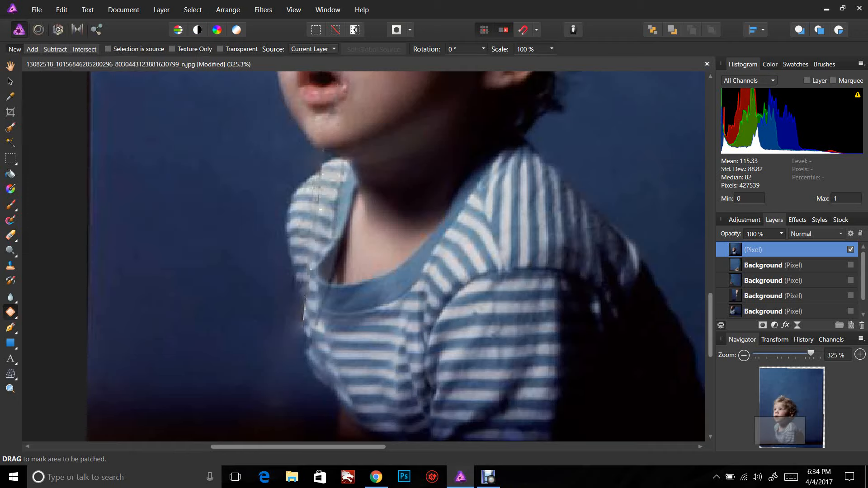
Step: Clone out the remaining tear and ragged edge along the front of the striped shirt with a 17 px wide Clone Brush
left_click(10, 312)
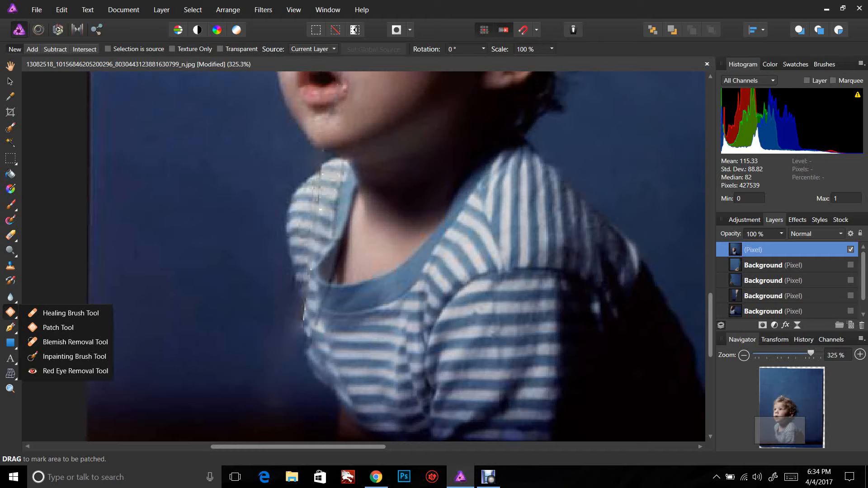
left_click(10, 266)
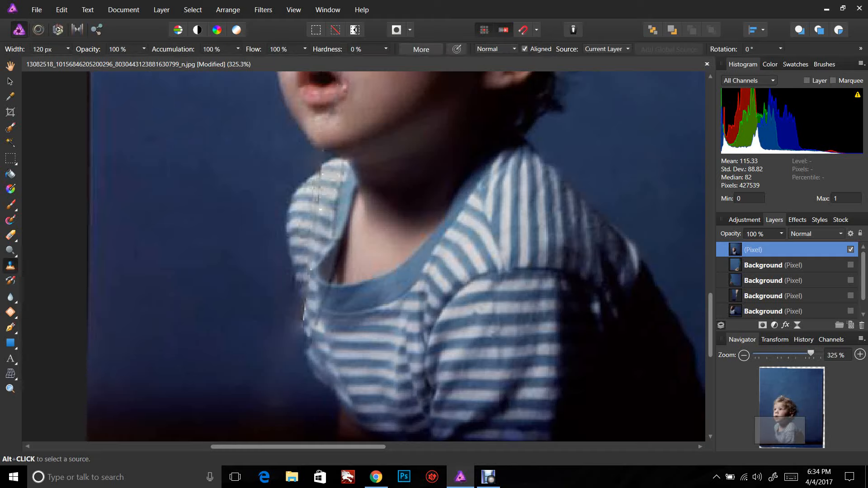
left_click(67, 49)
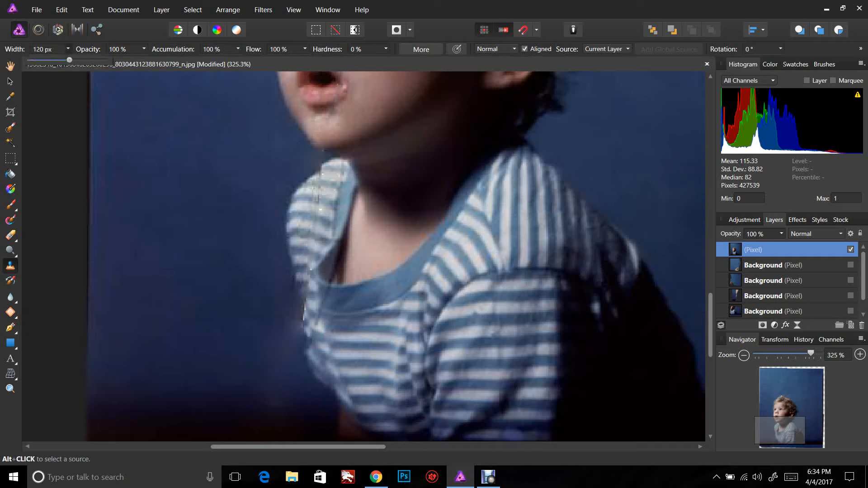
left_click_drag(70, 60, 39, 60)
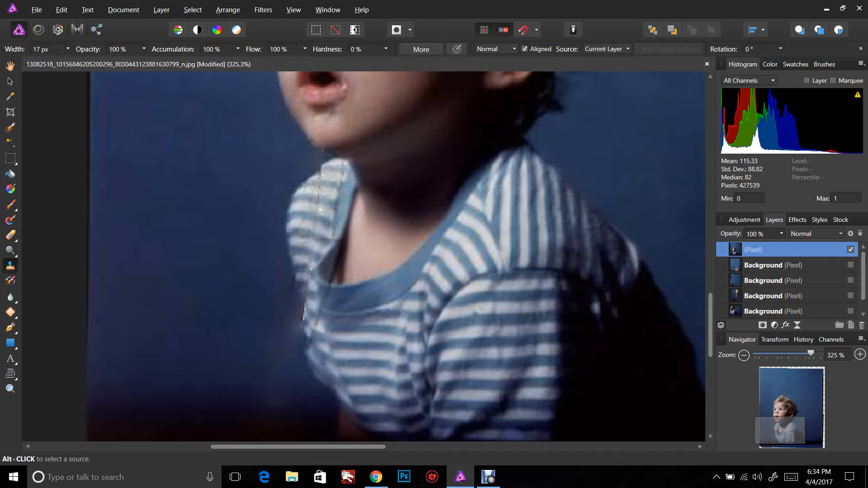
left_click(297, 276, "alt")
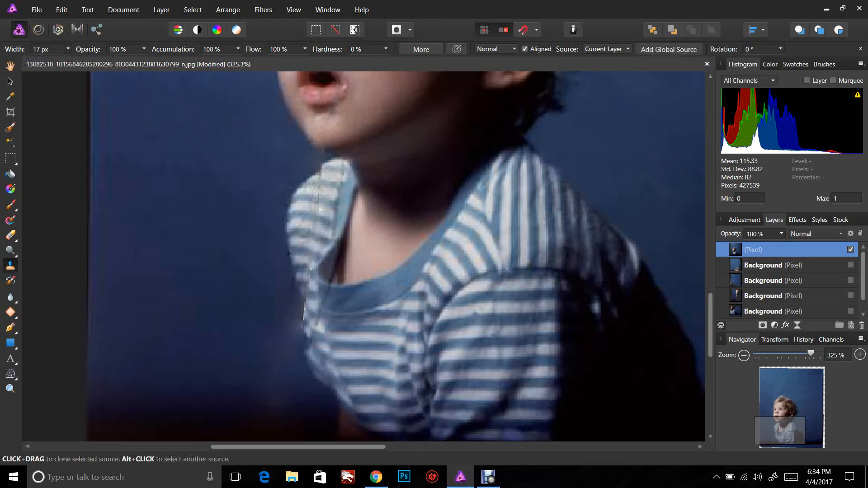
left_click_drag(300, 301, 315, 382)
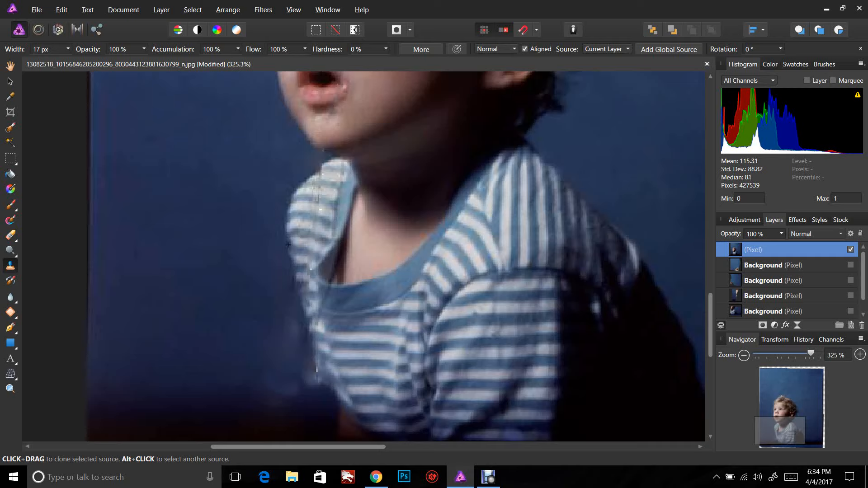
left_click_drag(315, 372, 324, 392)
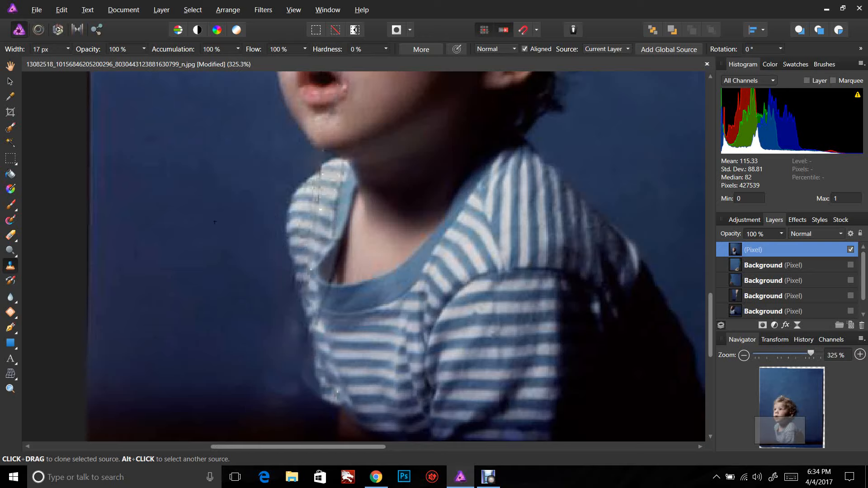
Step: Patch out the discoloured marks on the blue background along the front edge of the striped shirt
left_click(10, 312)
mouse_move(295, 303)
left_mouse_down()
mouse_move(252, 312)
mouse_move(298, 359)
mouse_move(308, 389)
mouse_move(276, 410)
mouse_move(252, 315)
left_mouse_up()
key("ctrl+d")
mouse_move(316, 395)
left_mouse_down()
mouse_move(300, 356)
mouse_move(291, 369)
mouse_move(318, 398)
left_mouse_up()
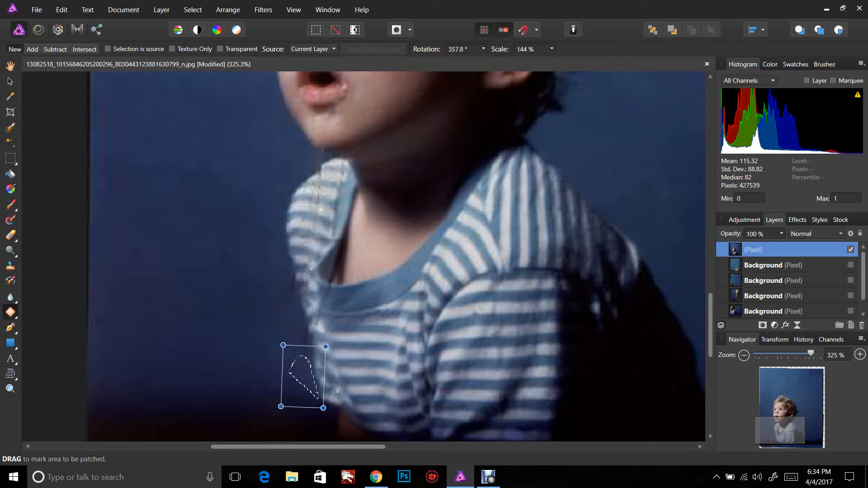
key("ctrl+d")
mouse_move(309, 340)
left_mouse_down()
mouse_move(290, 324)
mouse_move(299, 307)
mouse_move(281, 265)
mouse_move(275, 292)
mouse_move(295, 294)
left_mouse_up()
key("ctrl+d")
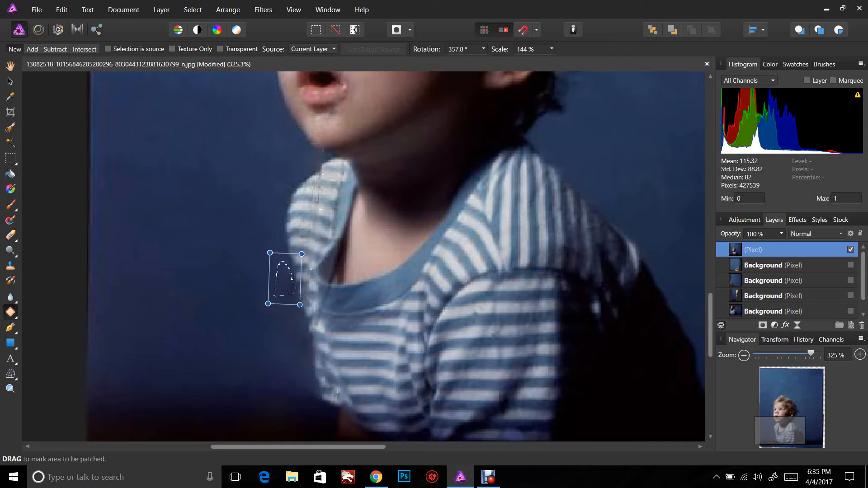
key("ctrl+d")
mouse_move(310, 355)
left_mouse_down()
mouse_move(294, 332)
mouse_move(309, 355)
left_mouse_up()
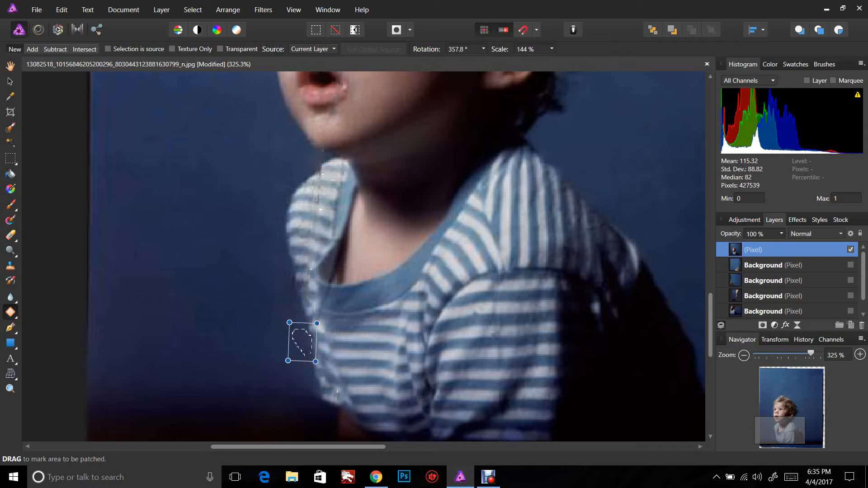
key("ctrl+d")
Step: Patch out the remaining tear line and marks on the upper shoulder stripes beside the collar, below the chin
left_click_drag(296, 188, 289, 198)
key("ctrl+d")
left_click_drag(324, 174, 312, 199)
key("ctrl+d")
key("ctrl+d")
Step: Patch out the small flaws around the lower collar and the bright specks along the shirt's front edge
mouse_move(328, 301)
left_mouse_down()
mouse_move(322, 309)
mouse_move(327, 285)
left_mouse_up()
key("ctrl+d")
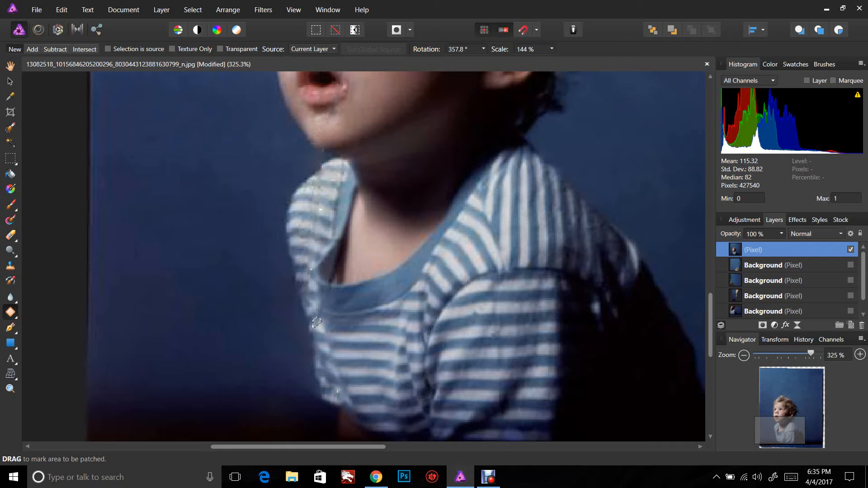
left_click_drag(317, 322, 317, 322)
key("ctrl+d")
mouse_move(331, 282)
left_mouse_down()
mouse_move(329, 293)
mouse_move(334, 281)
left_mouse_up()
key("ctrl+d")
left_click_drag(311, 268, 307, 270)
Step: Patch out the leftover light specks on the shoulder stripes next to the neckline
left_click_drag(318, 209, 338, 178)
key("ctrl+d")
mouse_move(333, 208)
left_mouse_down()
mouse_move(329, 217)
mouse_move(332, 208)
left_mouse_up()
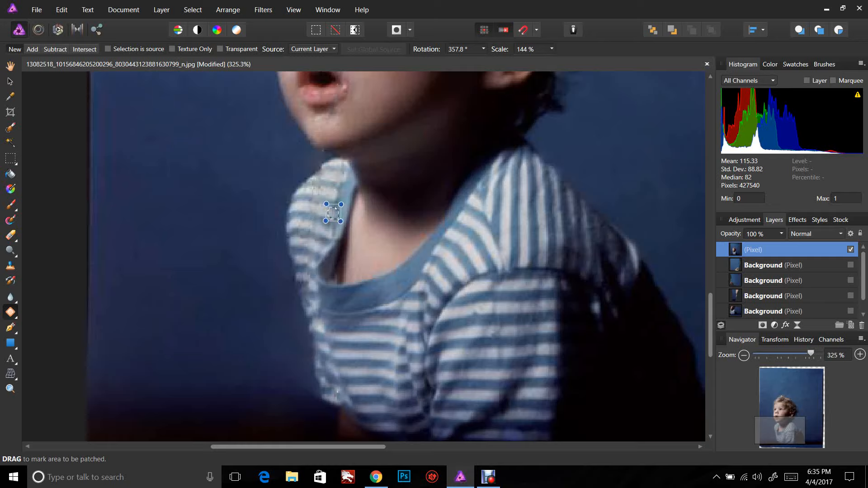
key("ctrl+d")
mouse_move(314, 189)
left_mouse_down()
mouse_move(324, 186)
mouse_move(315, 189)
left_mouse_up()
key("ctrl+d")
Step: Crop the ragged top, right and bottom borders off the photo, down to 578 x 695 px
left_click_drag(811, 354, 775, 354)
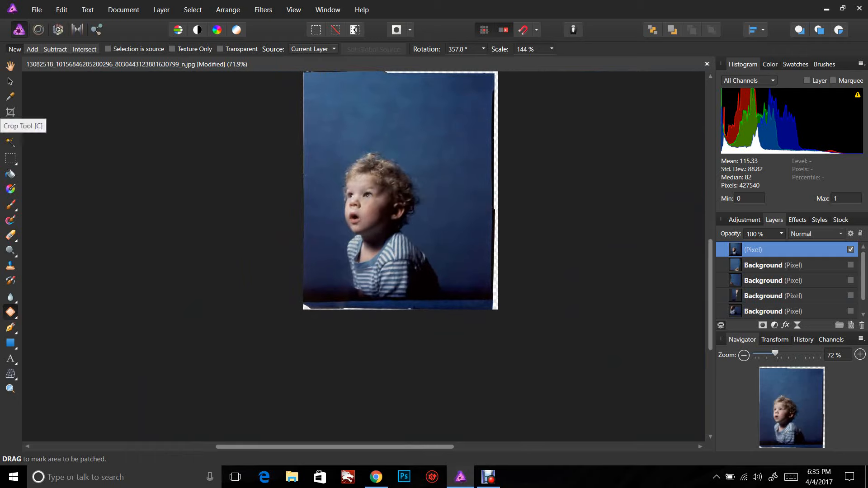
left_click(10, 112)
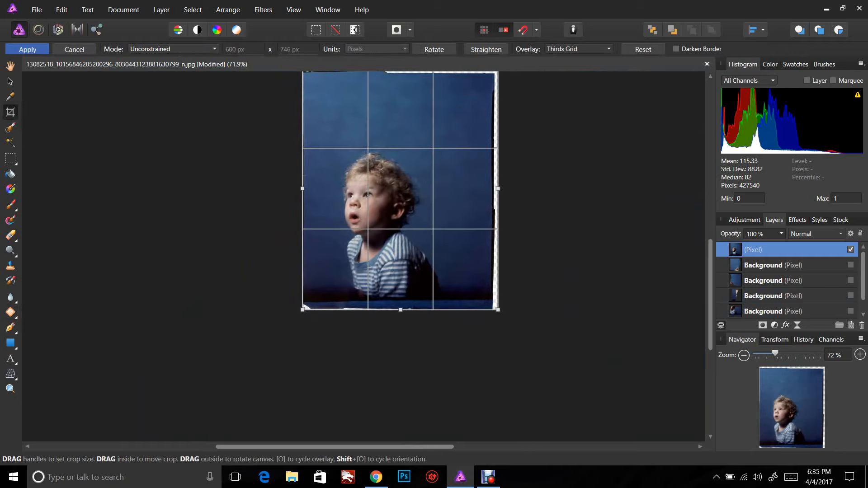
left_click_drag(775, 353, 773, 354)
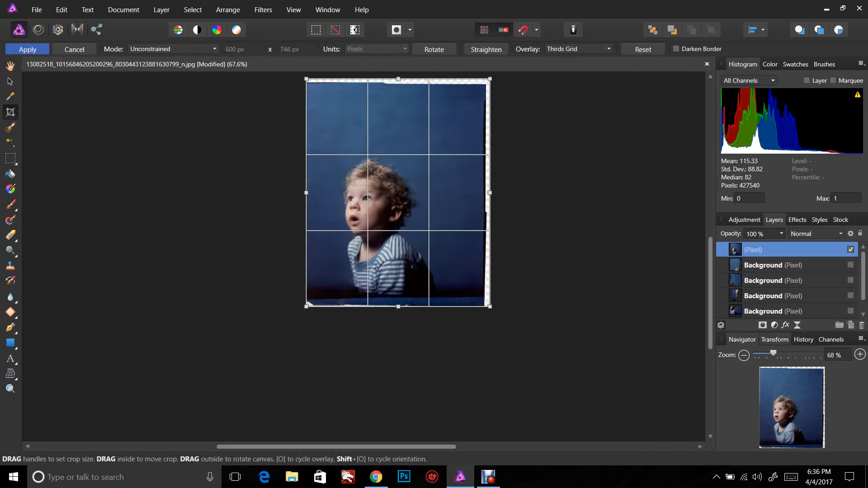
left_click_drag(399, 79, 399, 85)
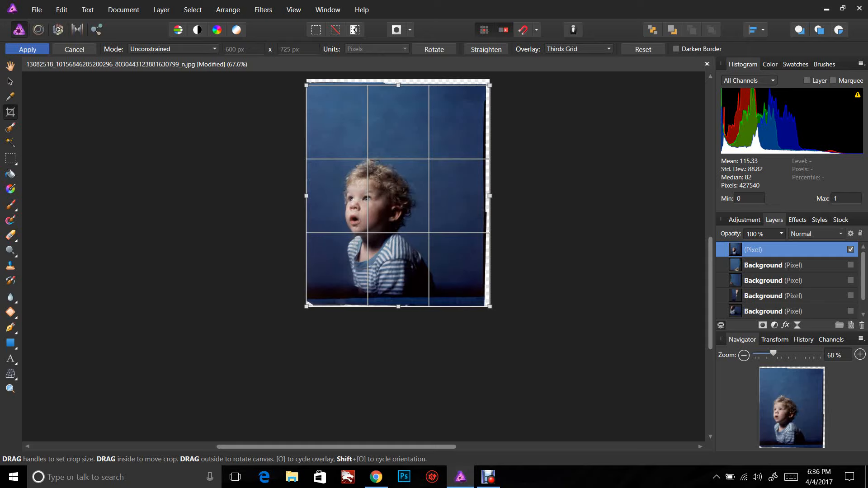
left_click_drag(489, 196, 483, 196)
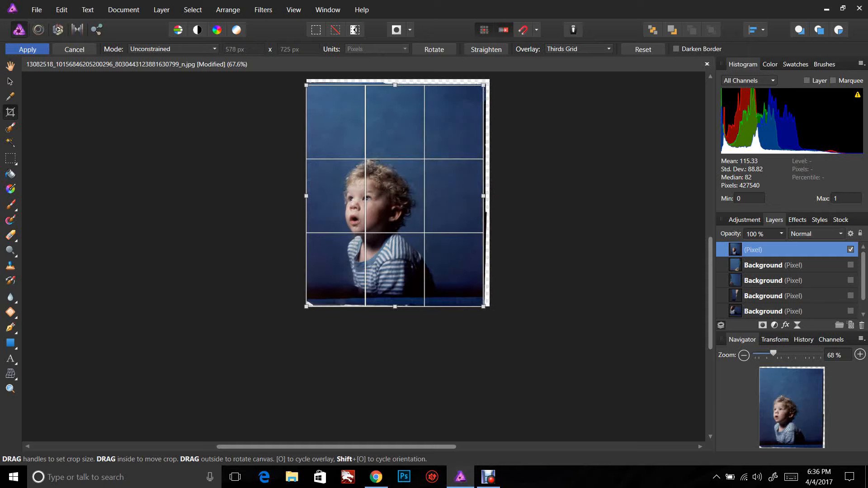
left_click_drag(395, 307, 395, 298)
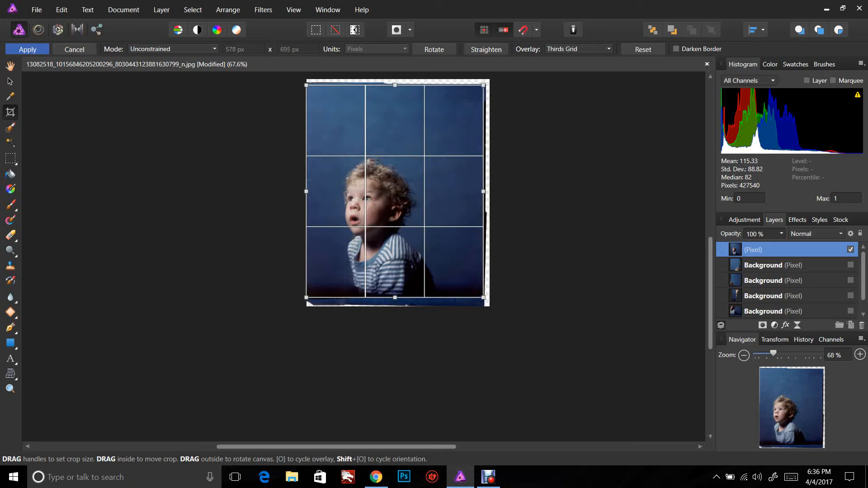
key("Return")
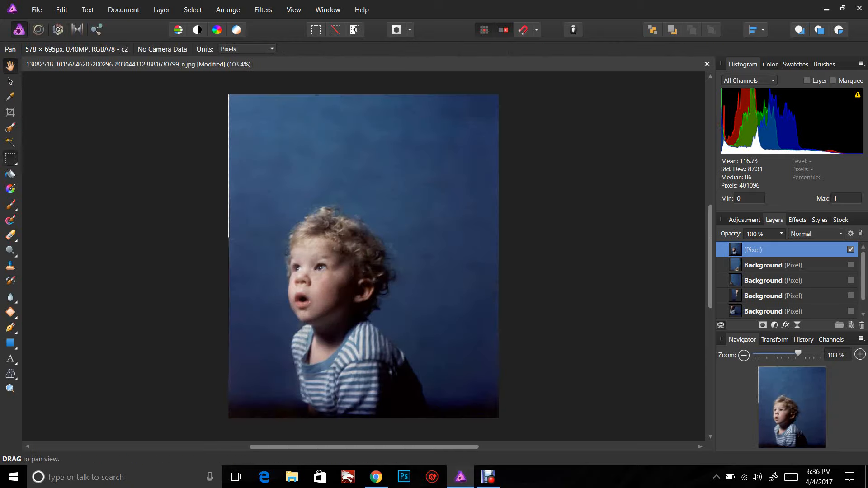
Step: Crop the pale strip off the photo's left edge, reducing the width to 570 px
left_click(10, 158)
left_click(10, 112)
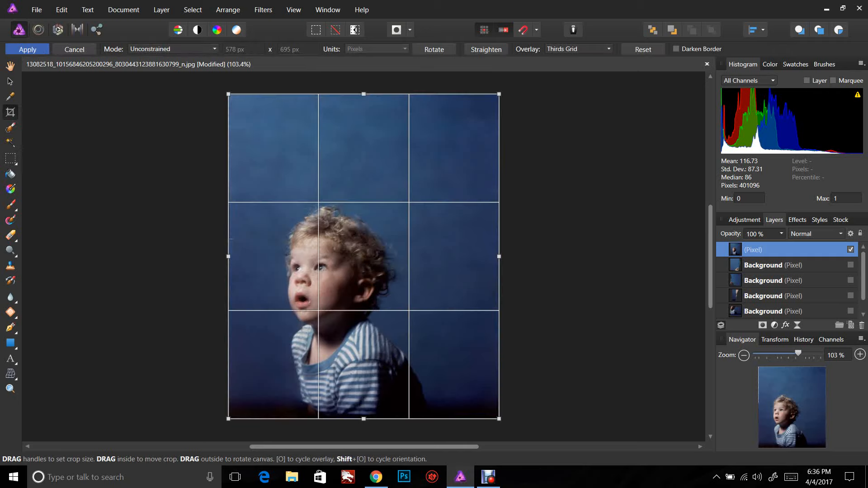
left_click_drag(231, 238, 232, 239)
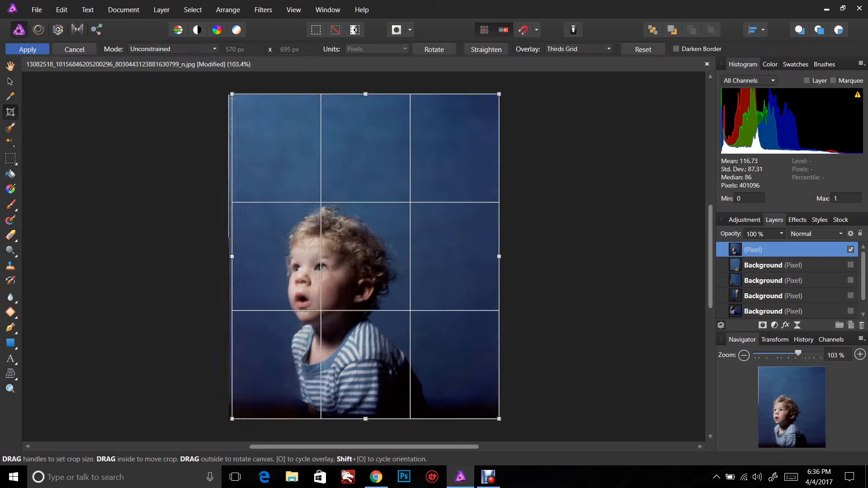
key("Return")
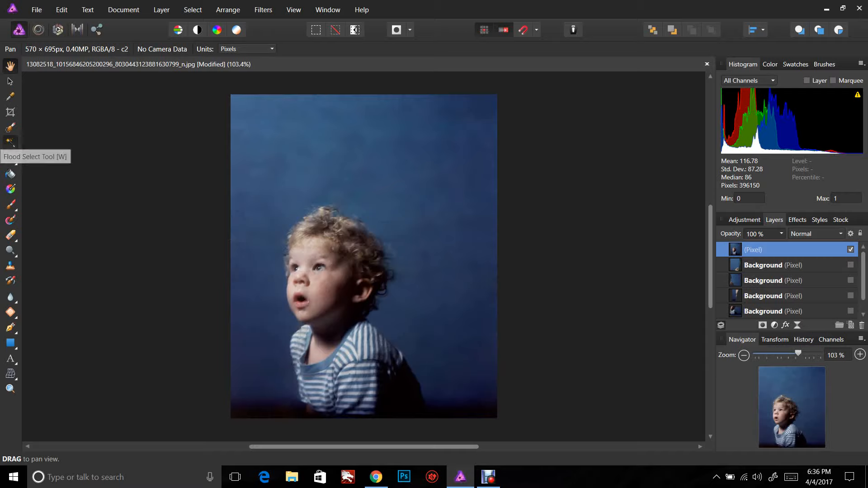
left_click(10, 143)
left_click(313, 167)
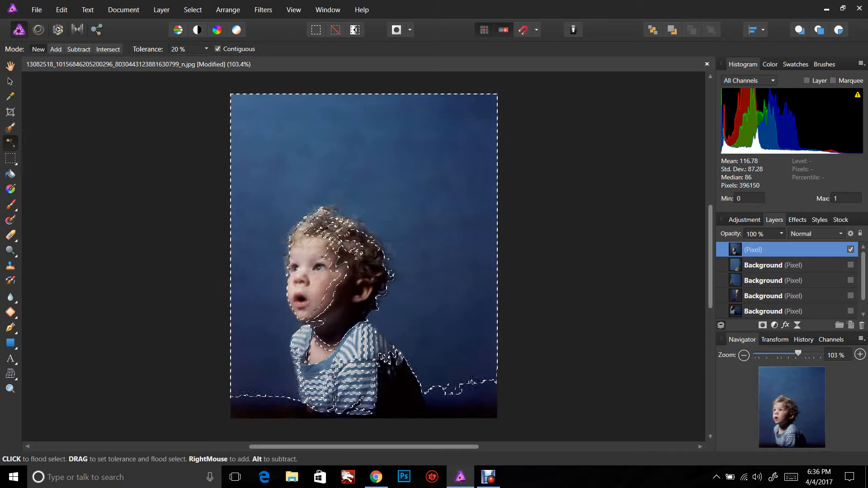
key("ctrl+d")
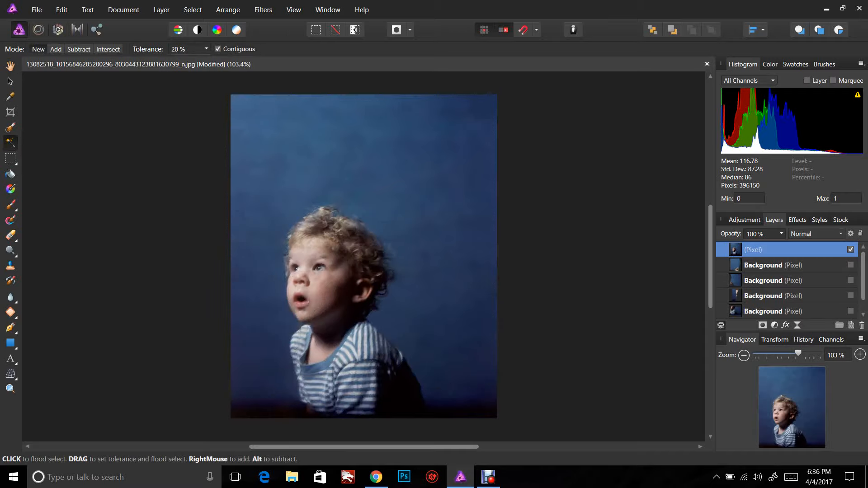
Step: Select the whole image and subtract the boy with a 12 px wide Selection Brush, keeping only the background selected
left_click(193, 10)
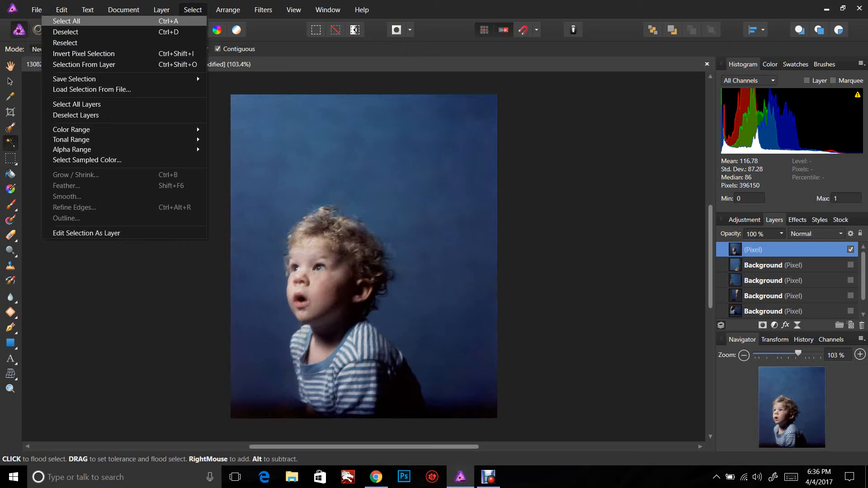
left_click(86, 21)
key("w")
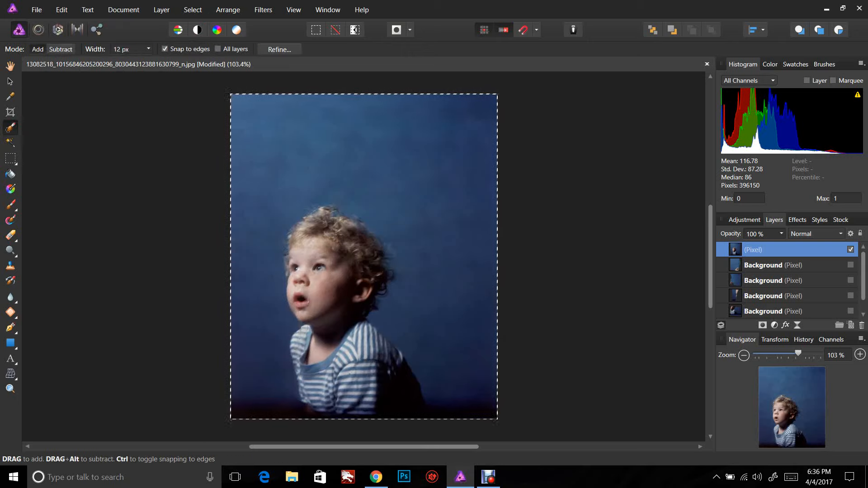
mouse_move(329, 410)
left_mouse_down()
mouse_move(315, 383)
mouse_move(355, 339)
left_mouse_up()
mouse_move(302, 355)
left_mouse_down()
mouse_move(304, 256)
mouse_move(318, 224)
mouse_move(332, 221)
mouse_move(370, 246)
mouse_move(379, 275)
mouse_move(373, 295)
mouse_move(328, 336)
mouse_move(345, 357)
mouse_move(355, 352)
mouse_move(376, 389)
left_mouse_up()
left_click_drag(370, 340, 383, 357)
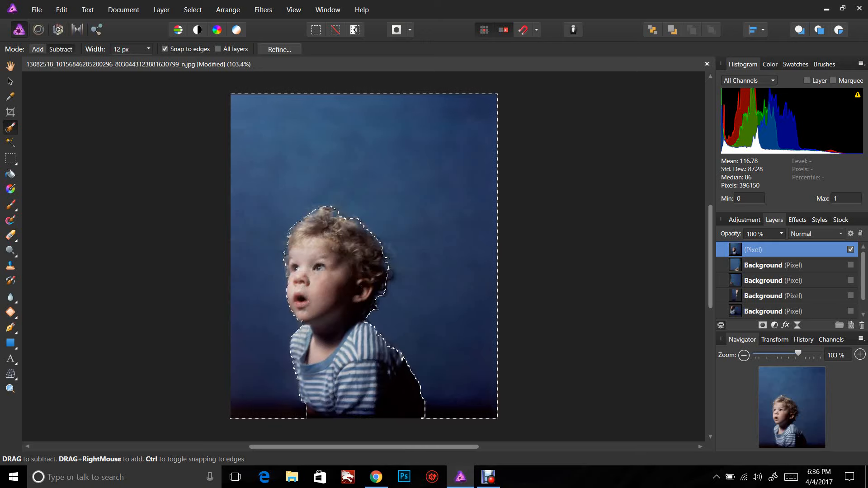
Step: Apply a Gaussian Blur with a 0.3 px radius to the selected background and clear the selection
left_click(263, 9)
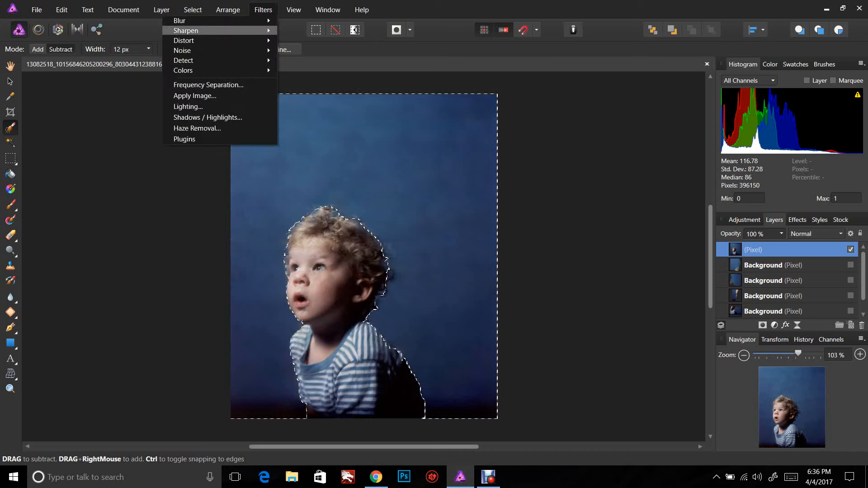
mouse_move(181, 20)
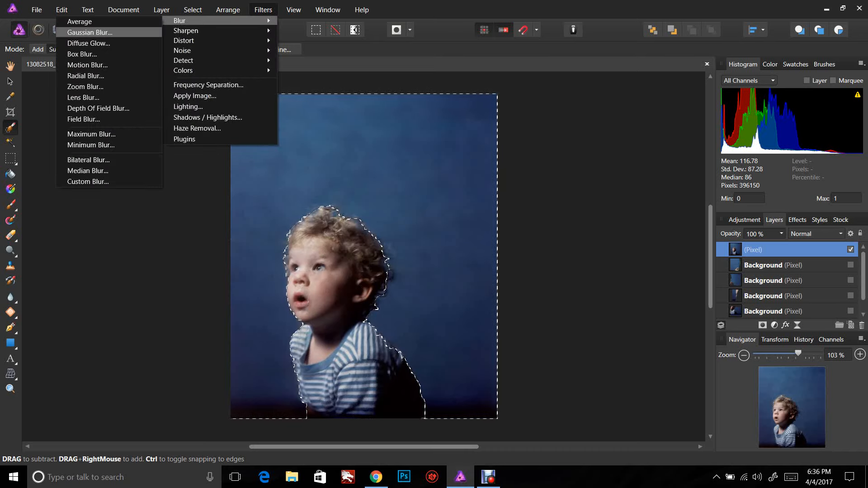
left_click(90, 32)
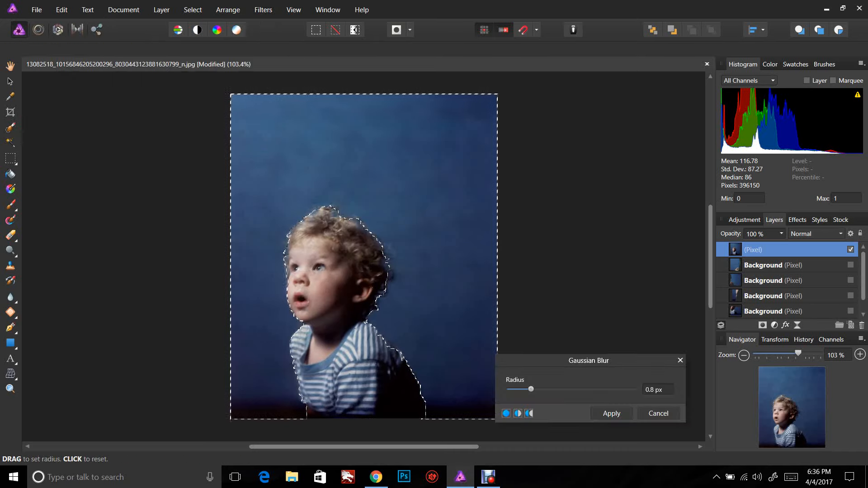
left_click_drag(531, 390, 520, 389)
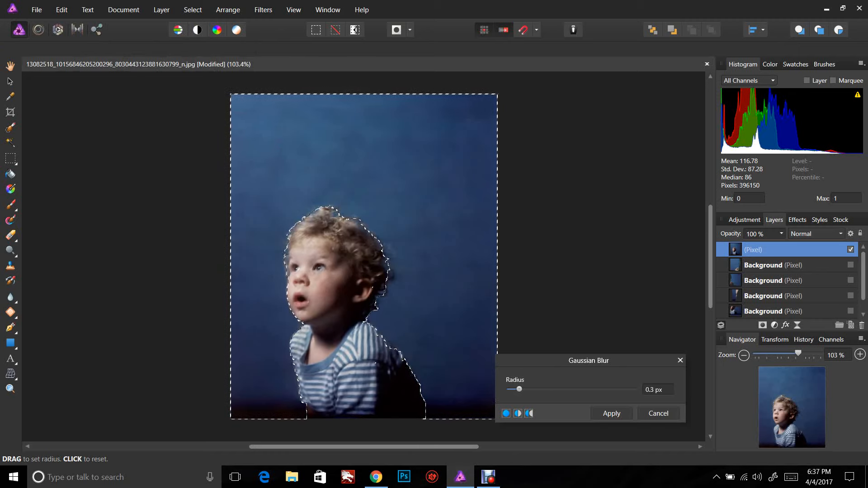
left_click(611, 414)
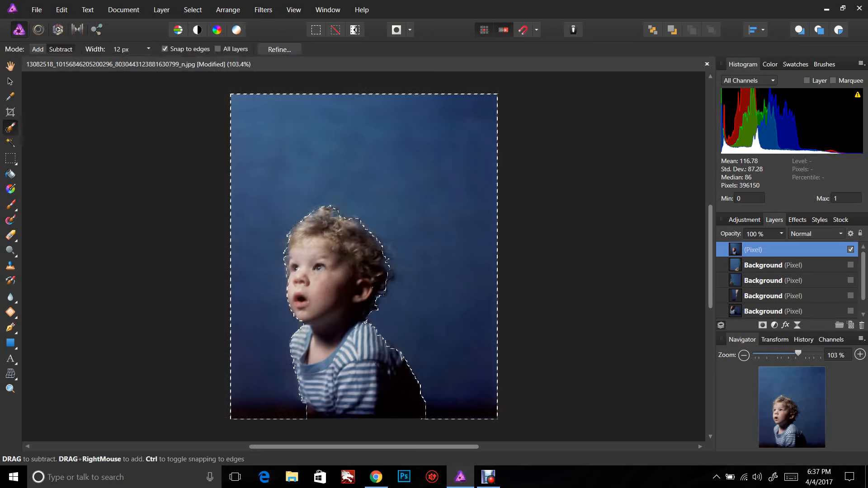
left_click(193, 9)
left_click(65, 32)
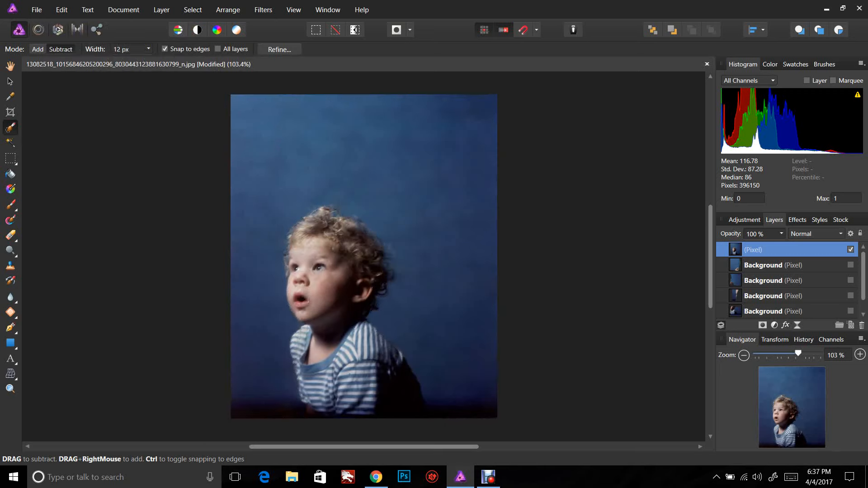
Step: Patch out a small blemish on the boy's forehead above the eyebrows
key("ctrl+2")
key("ctrl+equal")
key("ctrl+minus")
key("ctrl+minus")
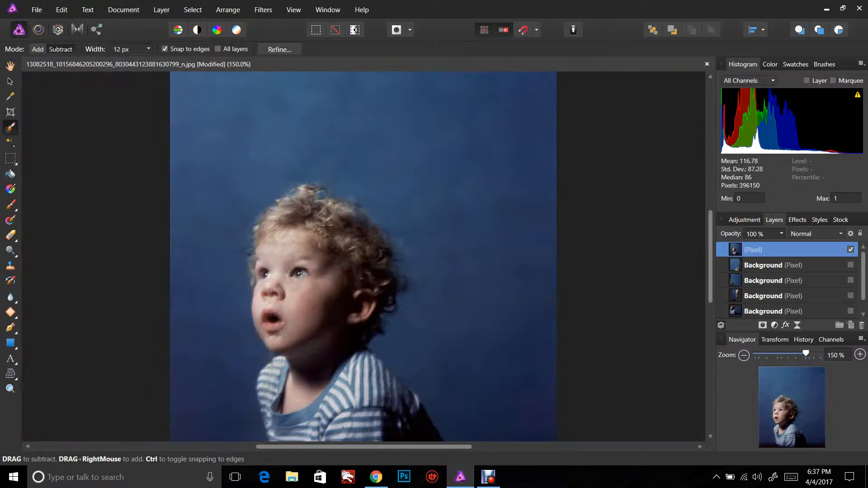
key("ctrl+equal")
key("ctrl+equal")
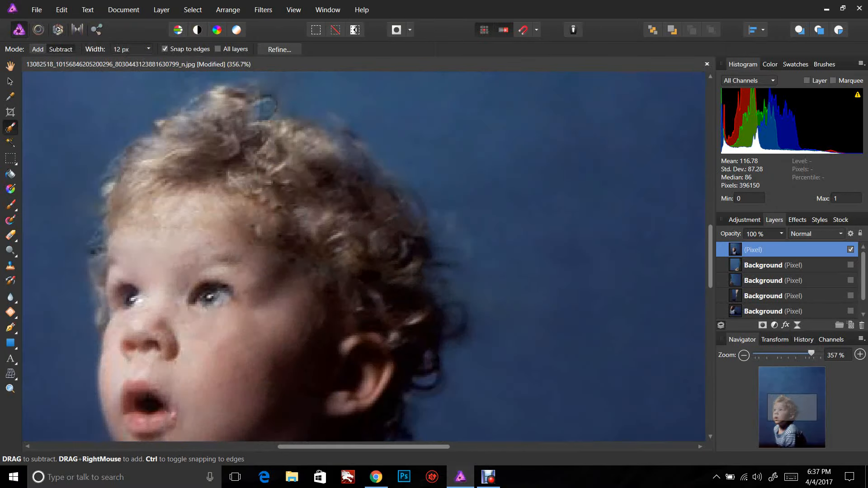
left_click(10, 312)
mouse_move(194, 242)
left_mouse_down()
mouse_move(176, 253)
mouse_move(199, 266)
mouse_move(196, 243)
left_mouse_up()
key("ctrl+d")
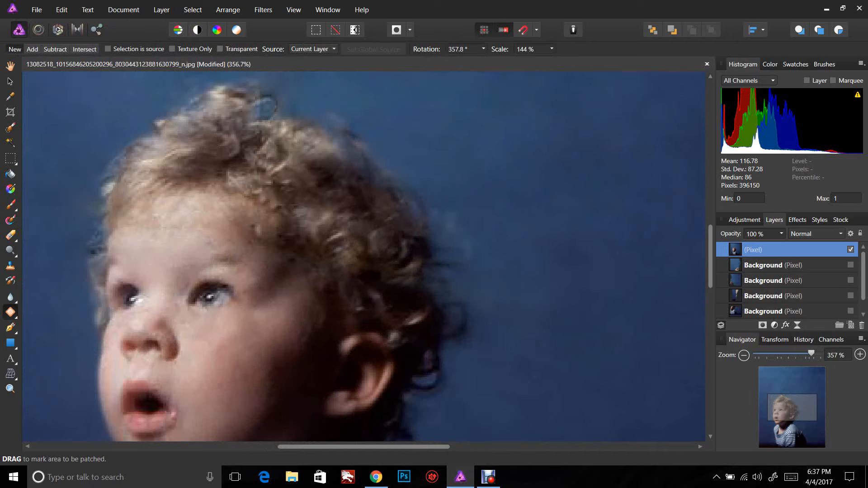
Step: Save the restored photo to the Desktop as an Affinity file under its existing file name
left_click_drag(812, 354, 802, 354)
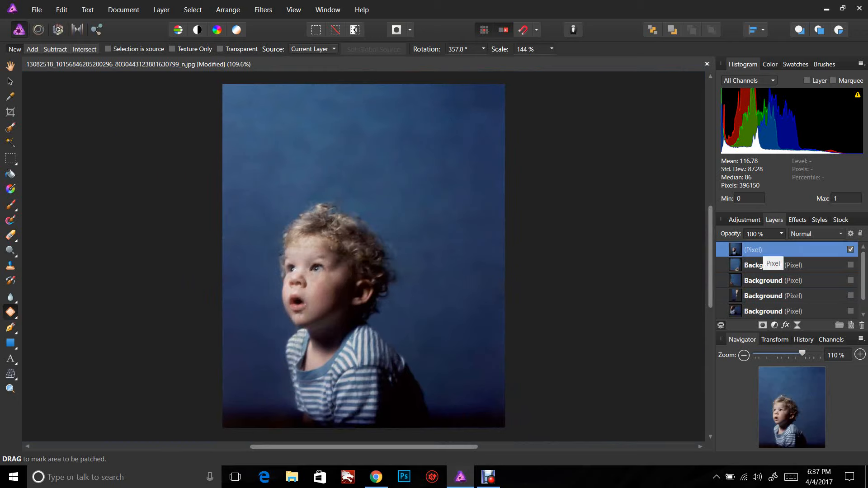
left_click(37, 10)
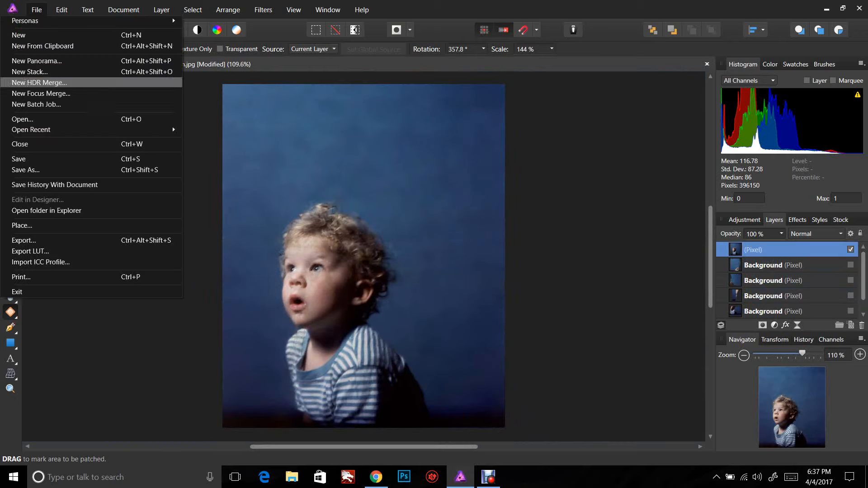
key("Return")
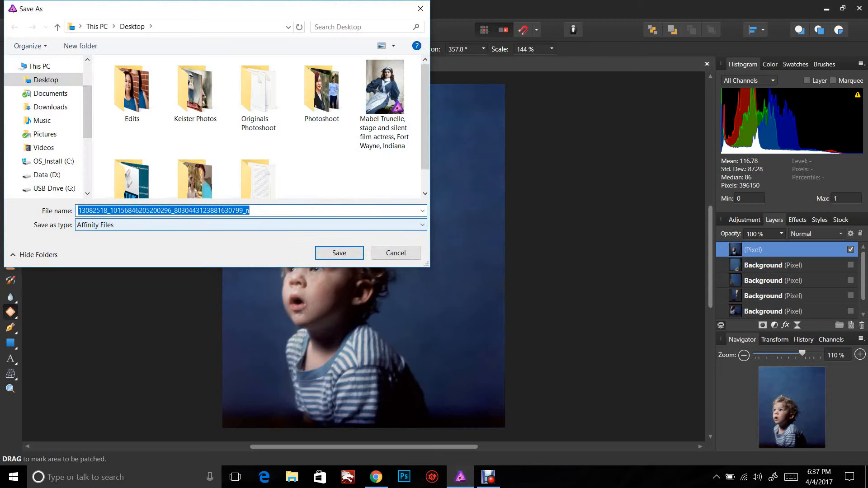
left_click(251, 224)
left_click(251, 237)
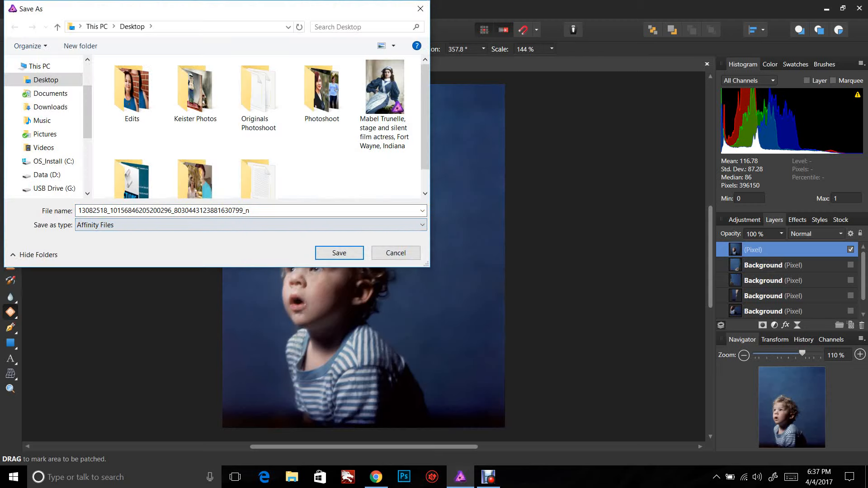
left_click(339, 253)
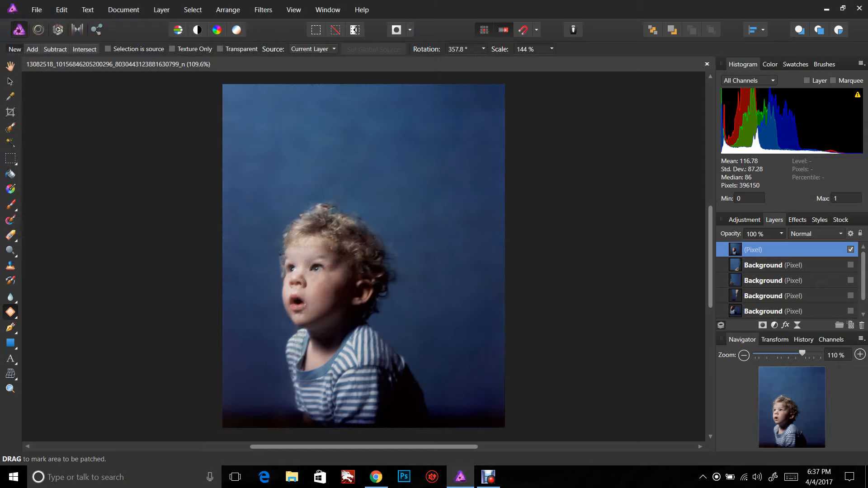
Step: Export the restored photo to the Desktop as a JPEG with the Best quality preset, appending 1 to the existing file name
left_click(37, 9)
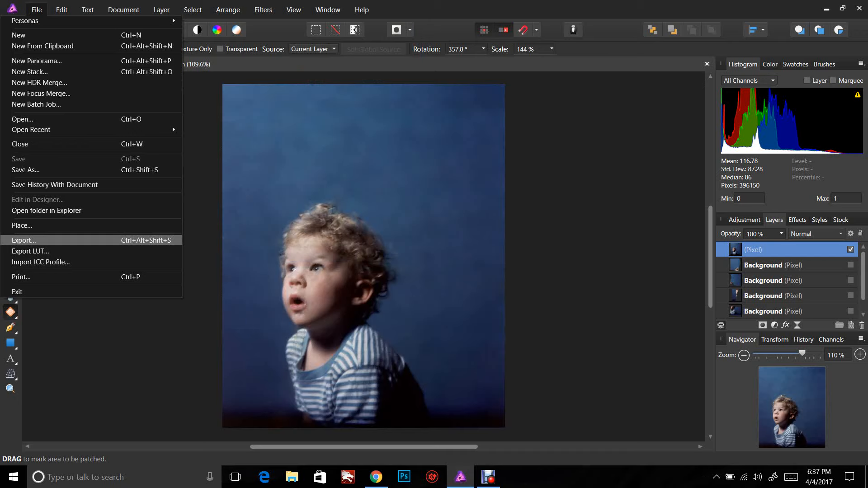
left_click(24, 241)
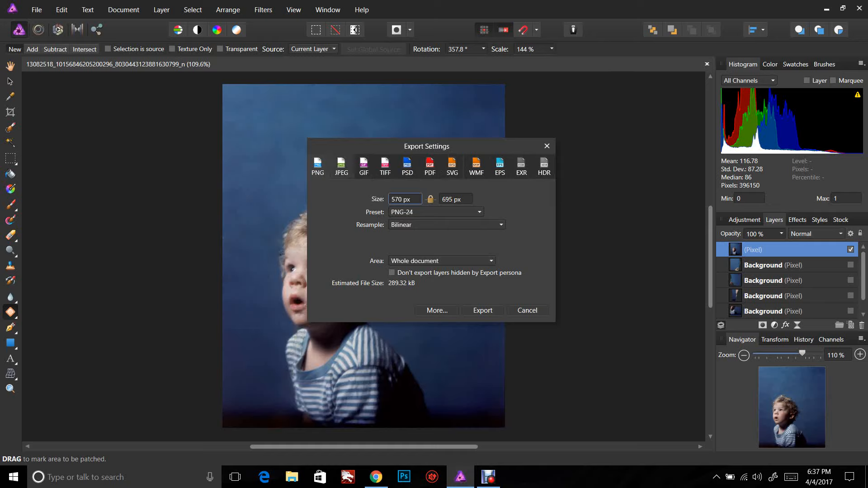
left_click(341, 167)
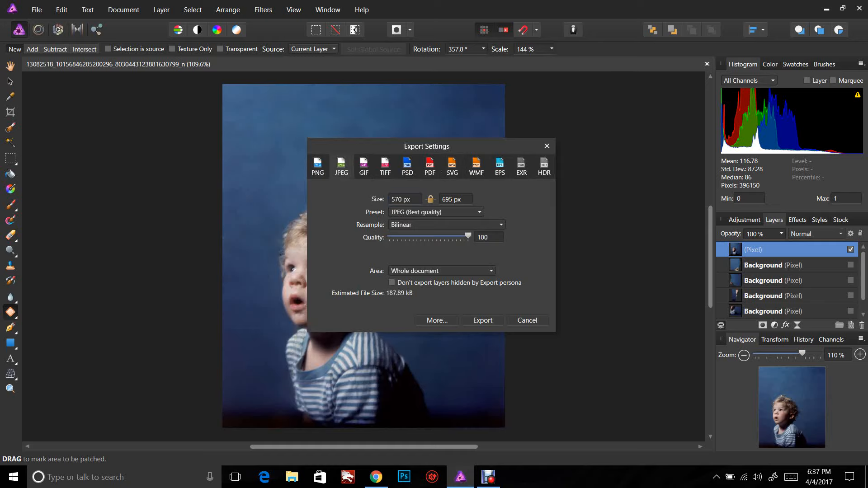
left_click(435, 212)
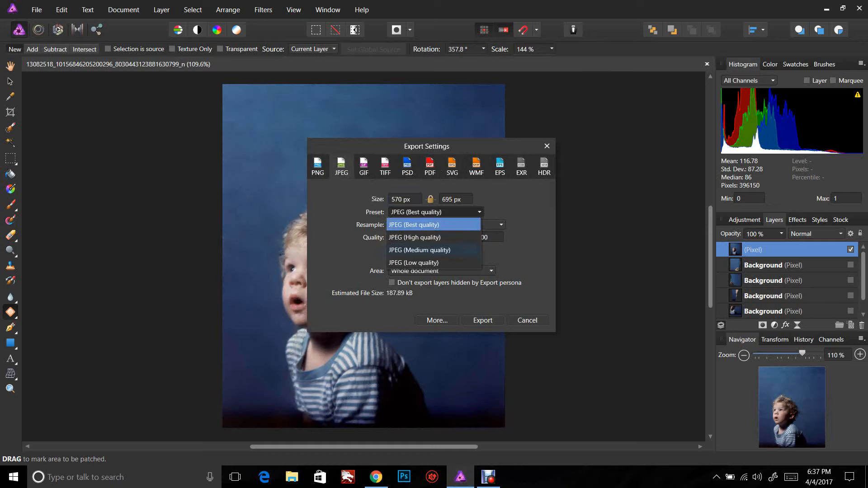
left_click(425, 225)
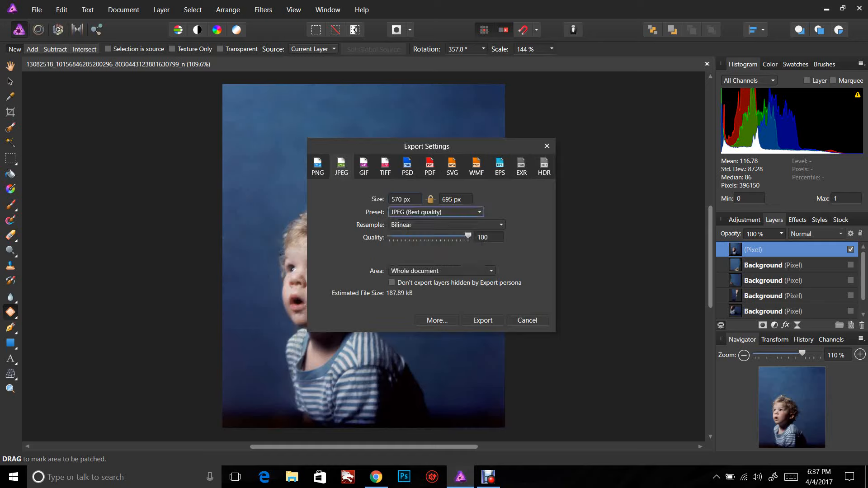
left_click(483, 320)
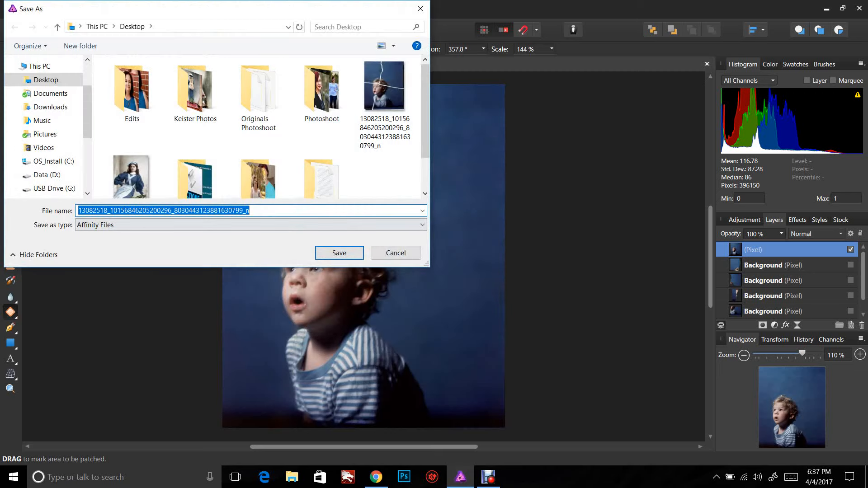
left_click(250, 211)
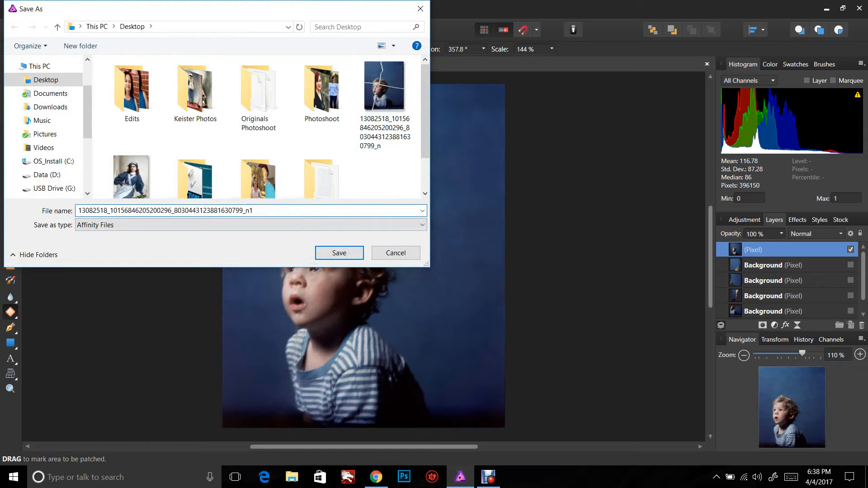
left_click(339, 253)
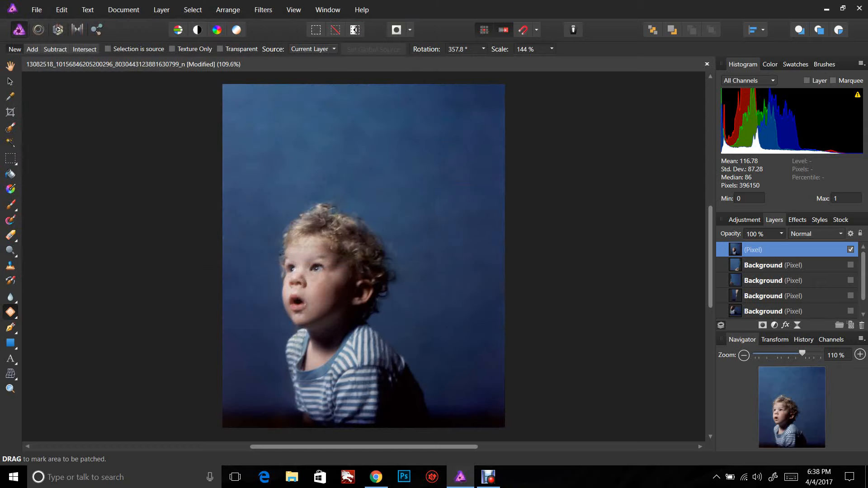
Step: Check the exported JPEG's file properties on the Windows desktop and return to Affinity Photo
left_click(827, 8)
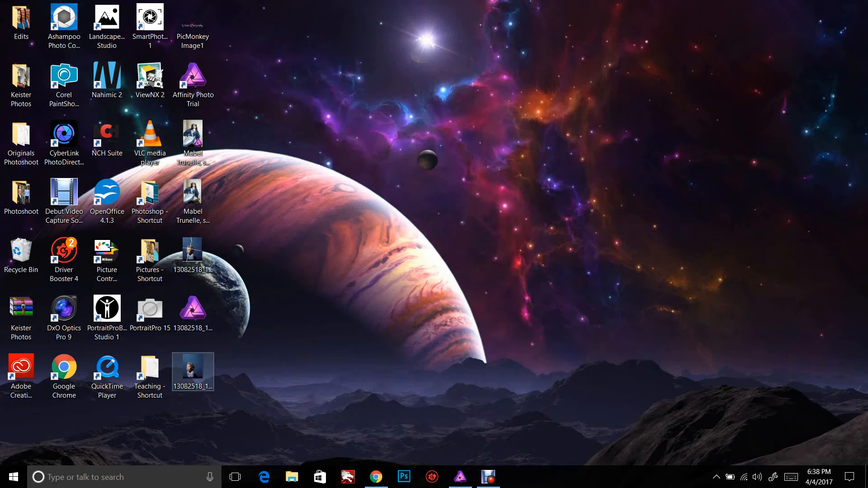
double_click(208, 365)
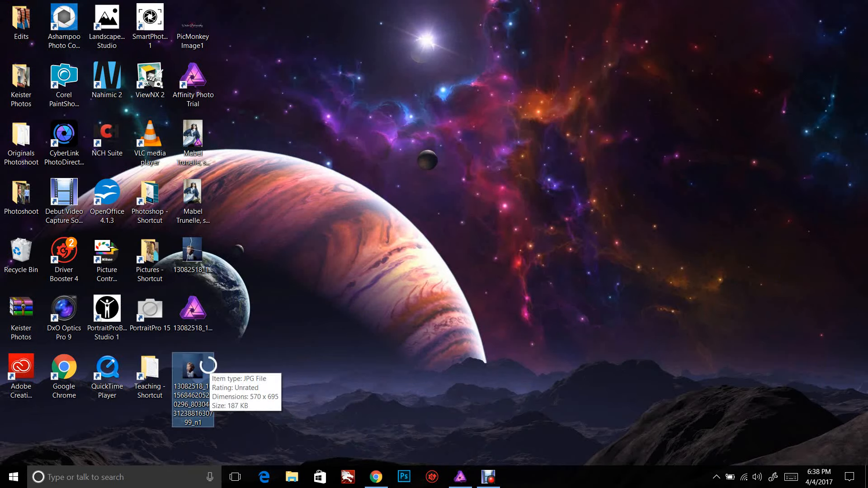
right_click(209, 365)
left_click(204, 355)
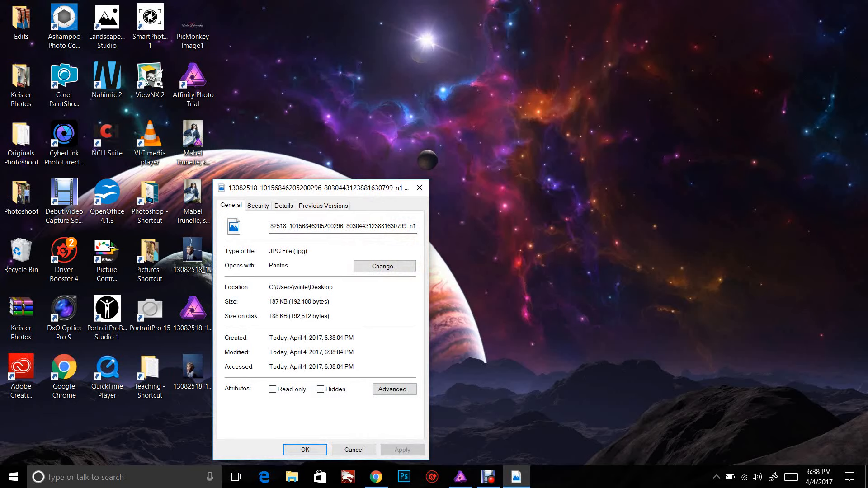
left_click(354, 450)
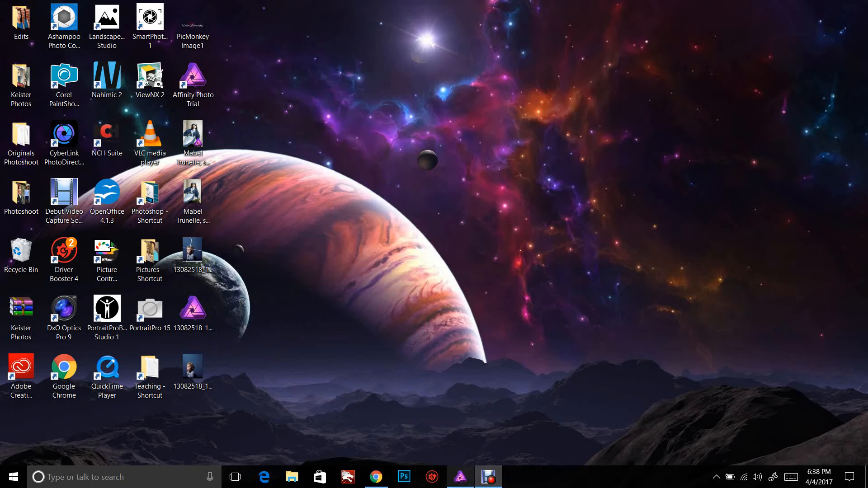
left_click(460, 477)
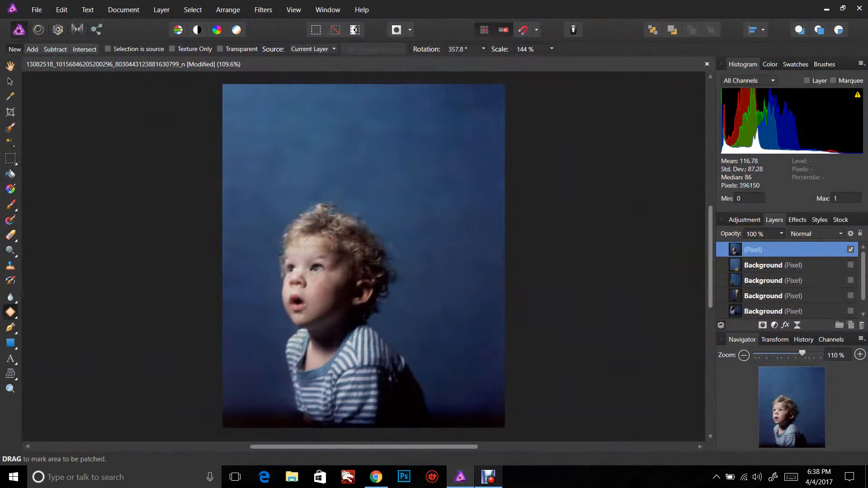
left_click(488, 477)
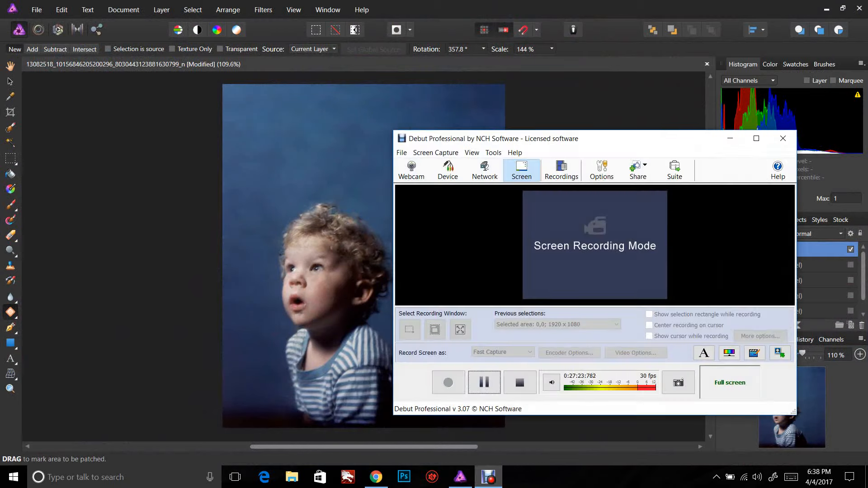